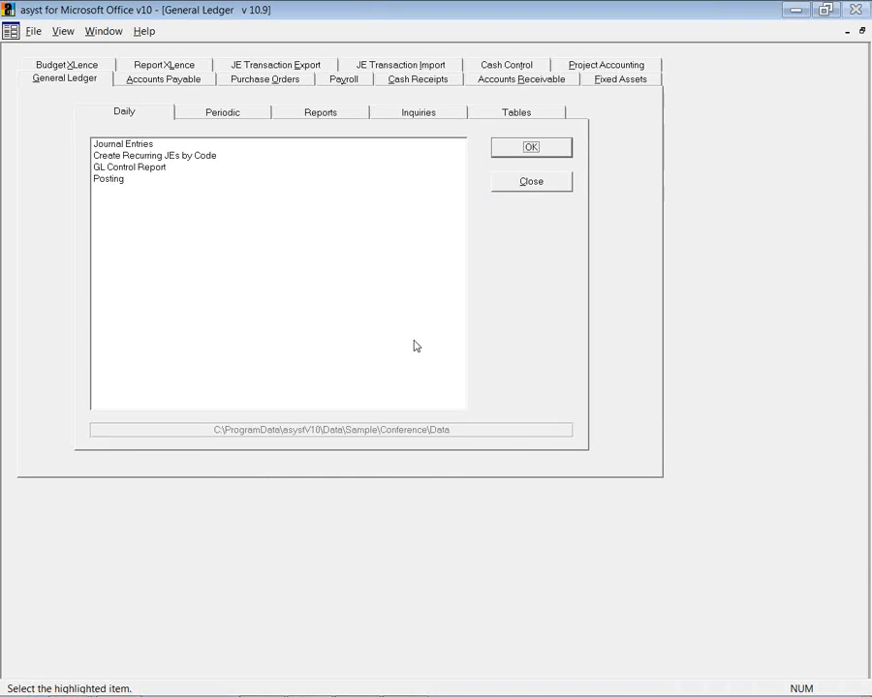
Look through the Payroll module's daily, periodic, reports, inquiries and tables options
click(347, 80)
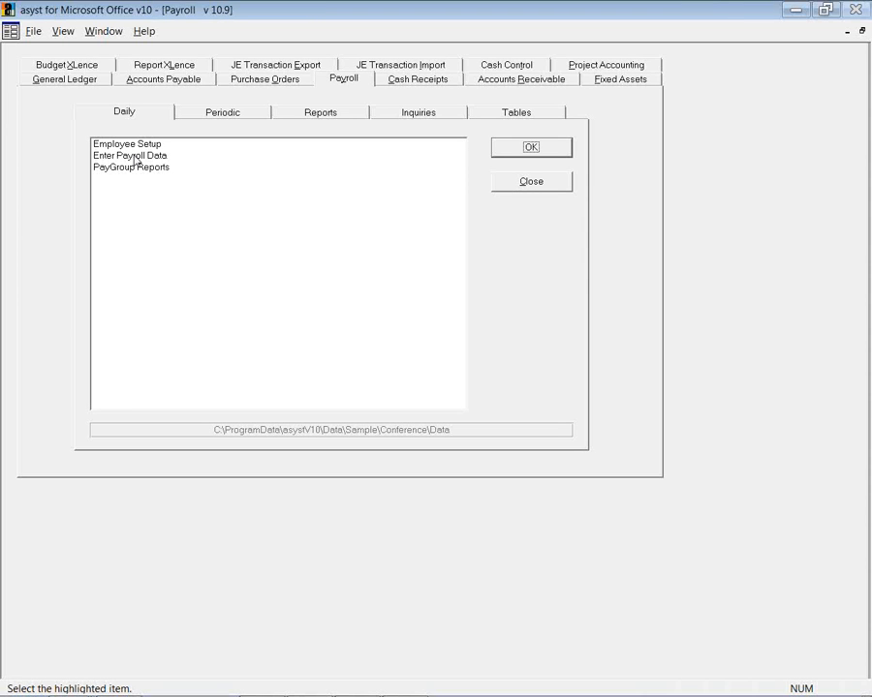
click(195, 119)
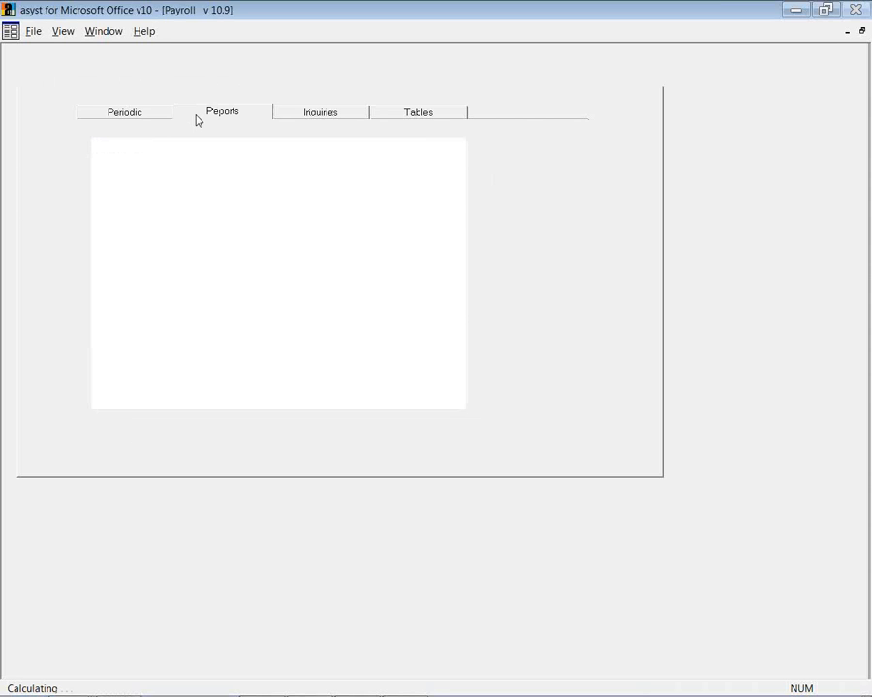
click(306, 118)
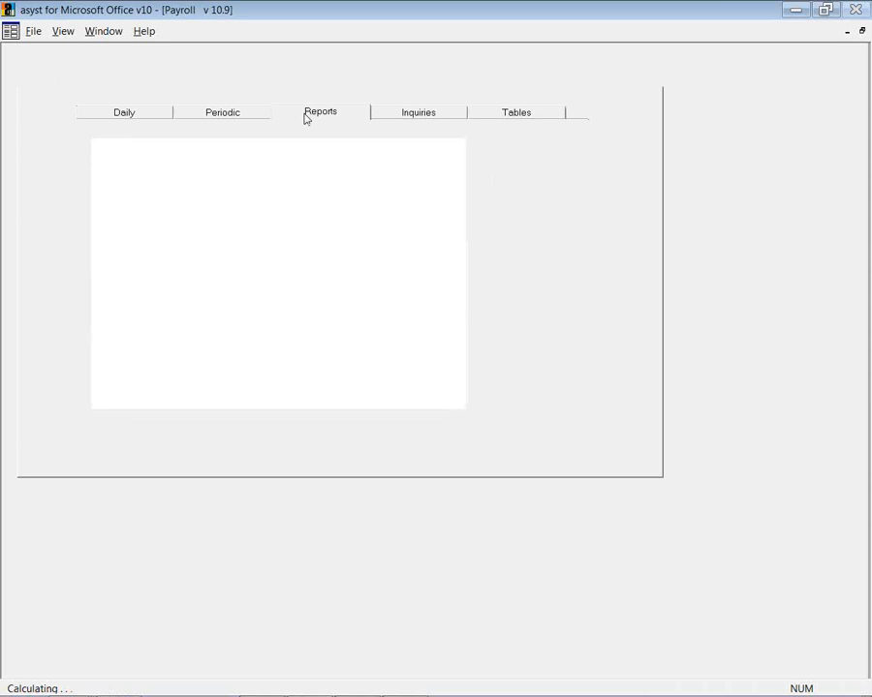
click(411, 114)
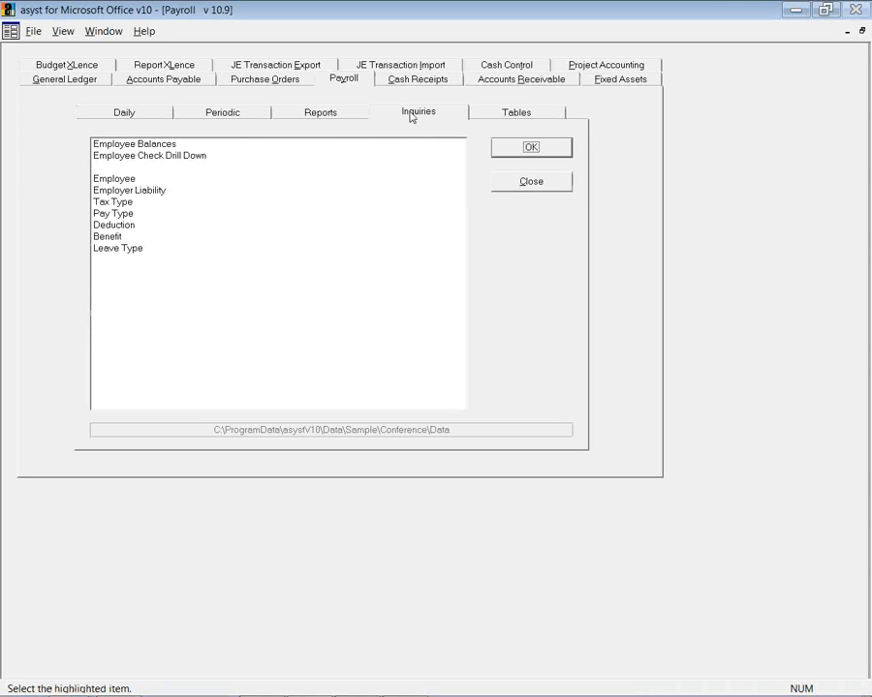
click(482, 116)
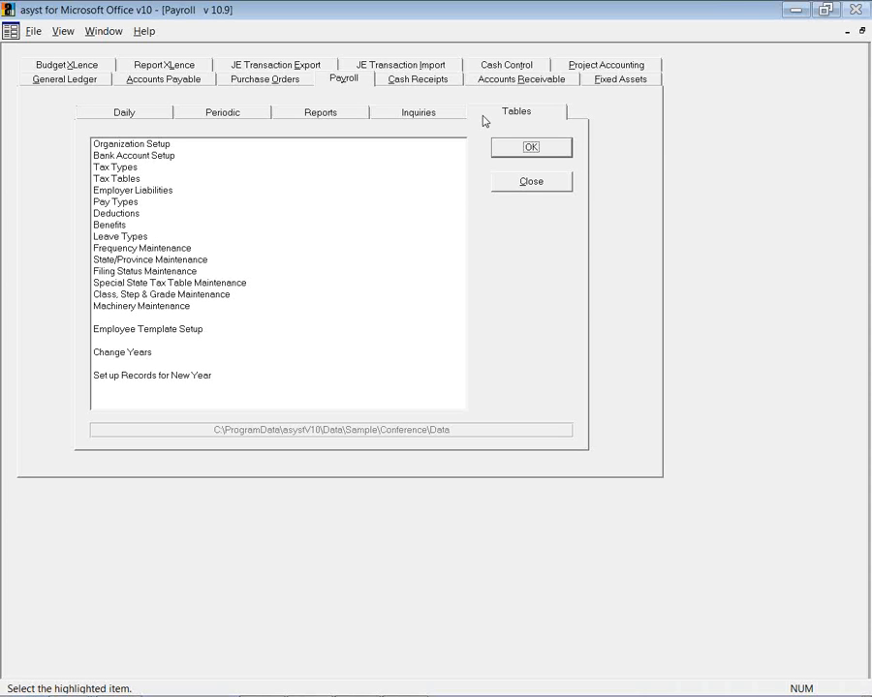
Open Employee Setup from the daily payroll options and load the first active employee found in the employee lookup
click(167, 116)
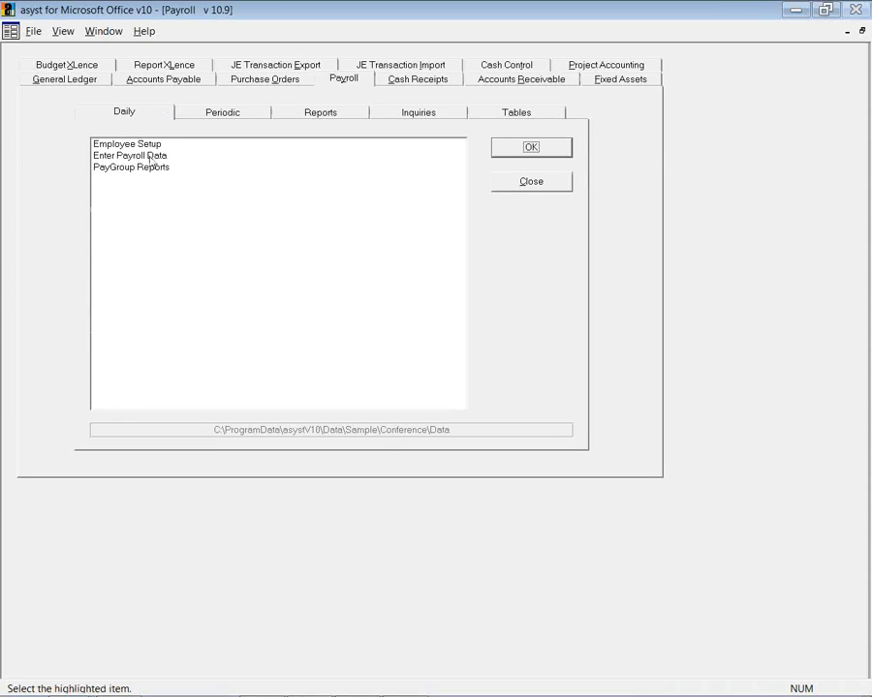
double_click(114, 145)
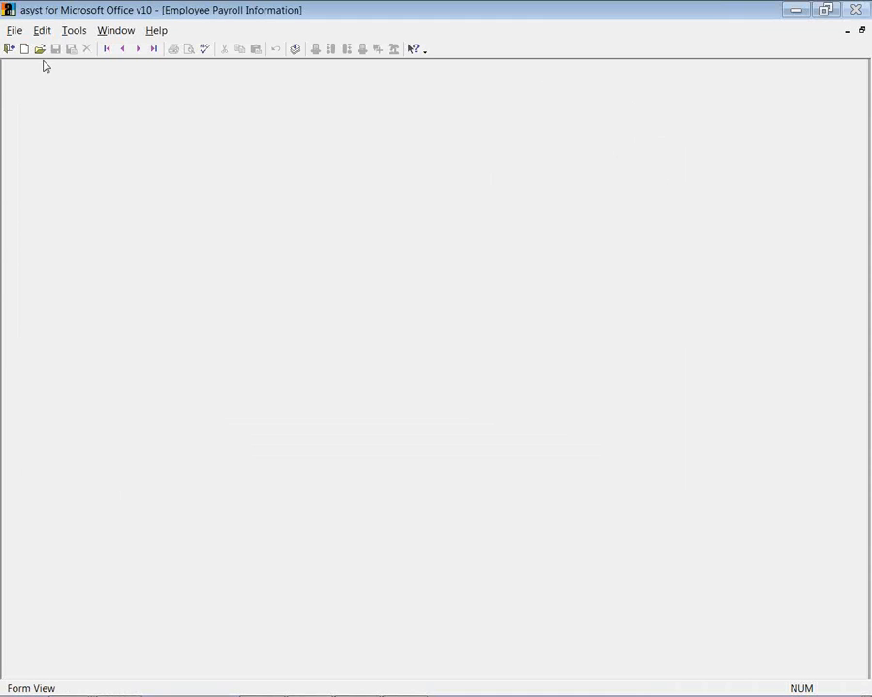
click(38, 49)
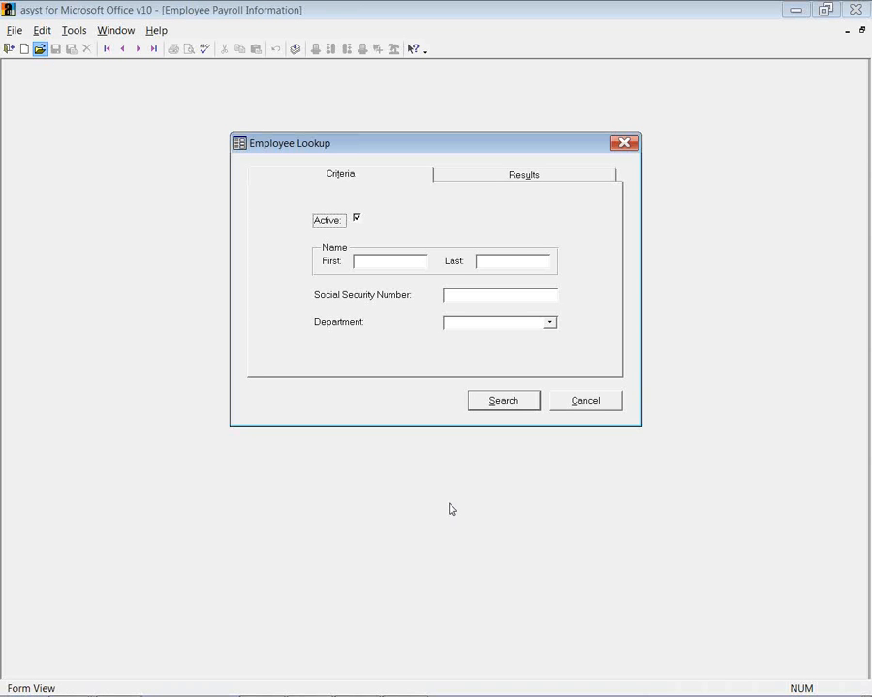
click(513, 403)
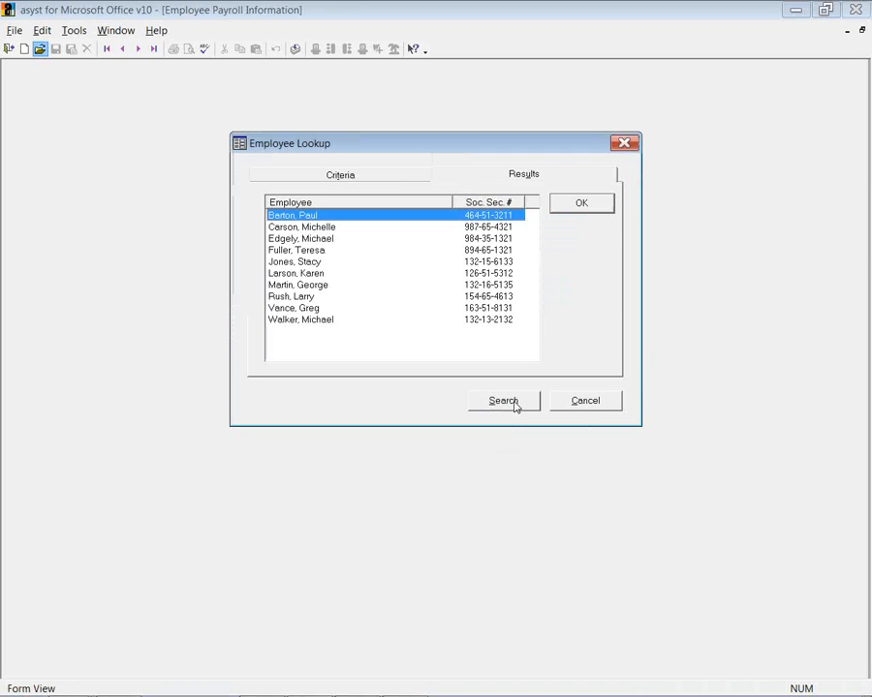
click(579, 208)
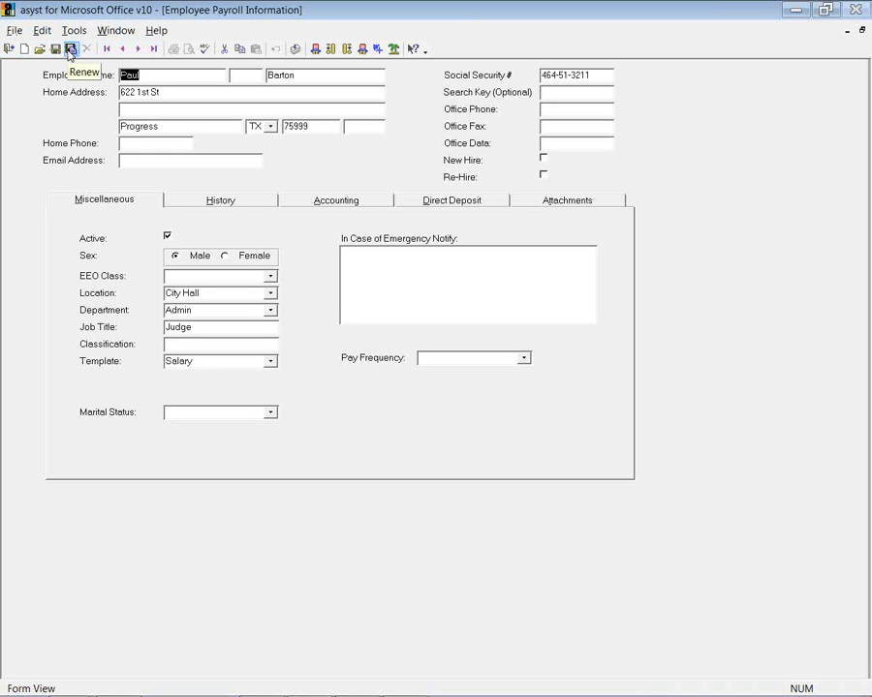
View the form for logging a HELPLINE call from the employee record, and close it without submitting
click(156, 30)
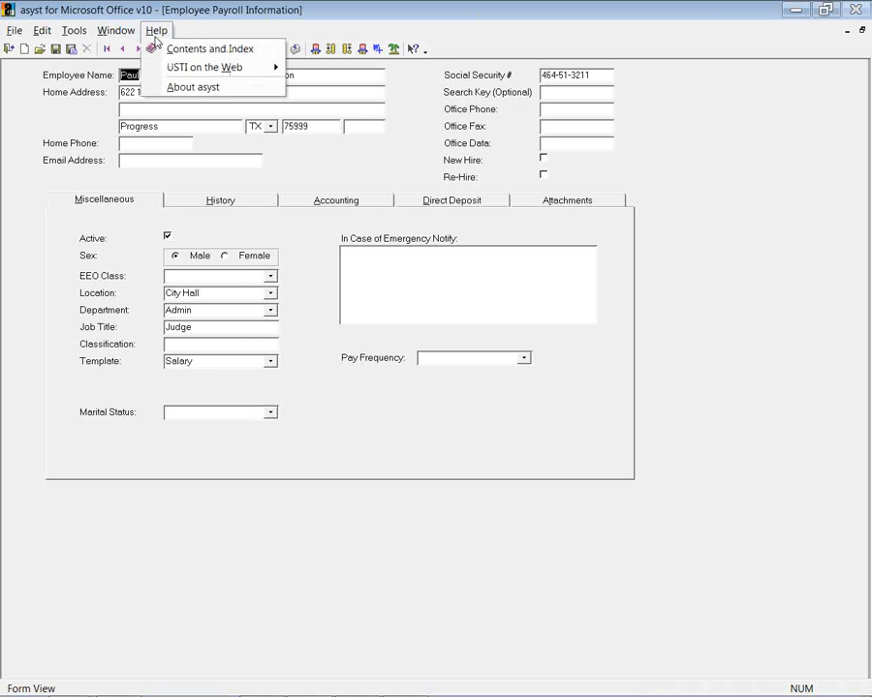
mouse_move(266, 75)
click(308, 69)
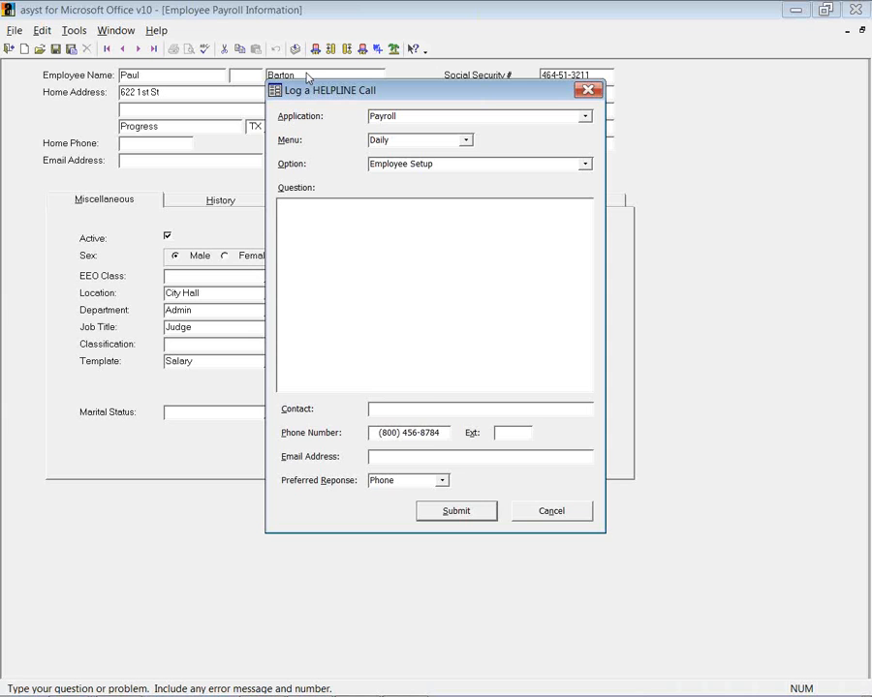
click(568, 512)
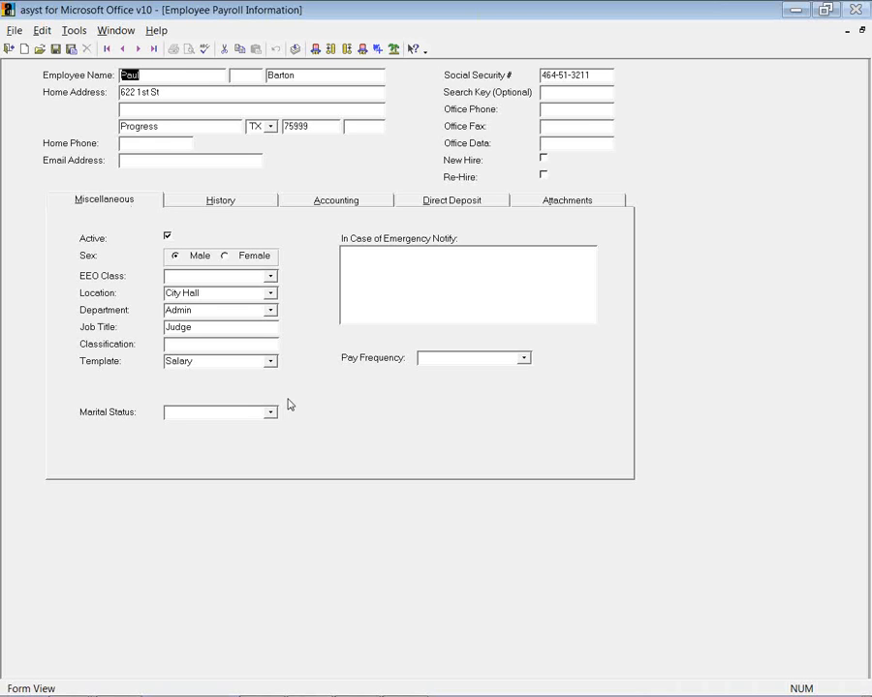
Review the available Template, Pay Frequency and Marital Status choices for the employee without selecting any
click(274, 363)
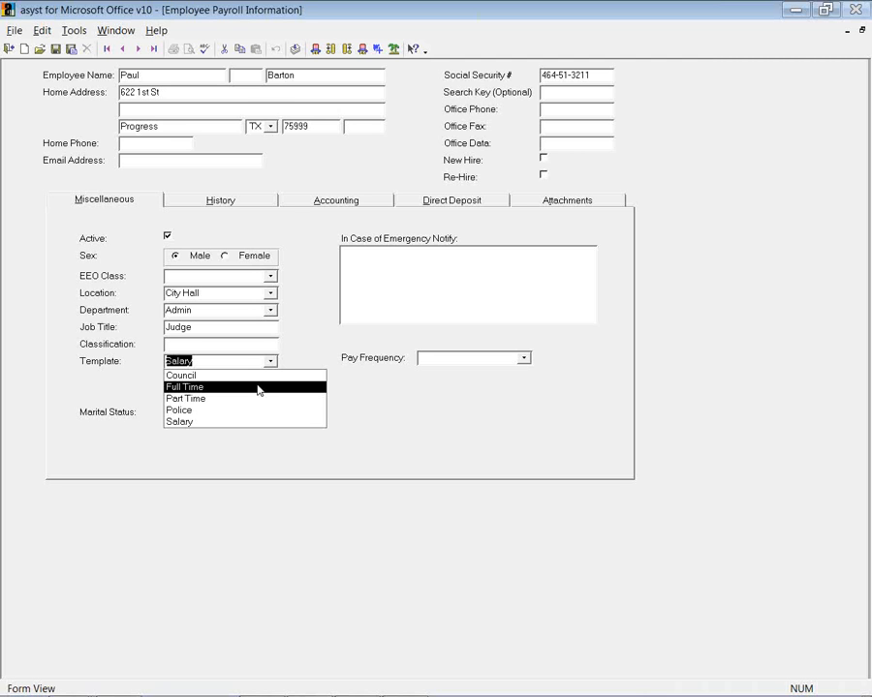
click(407, 400)
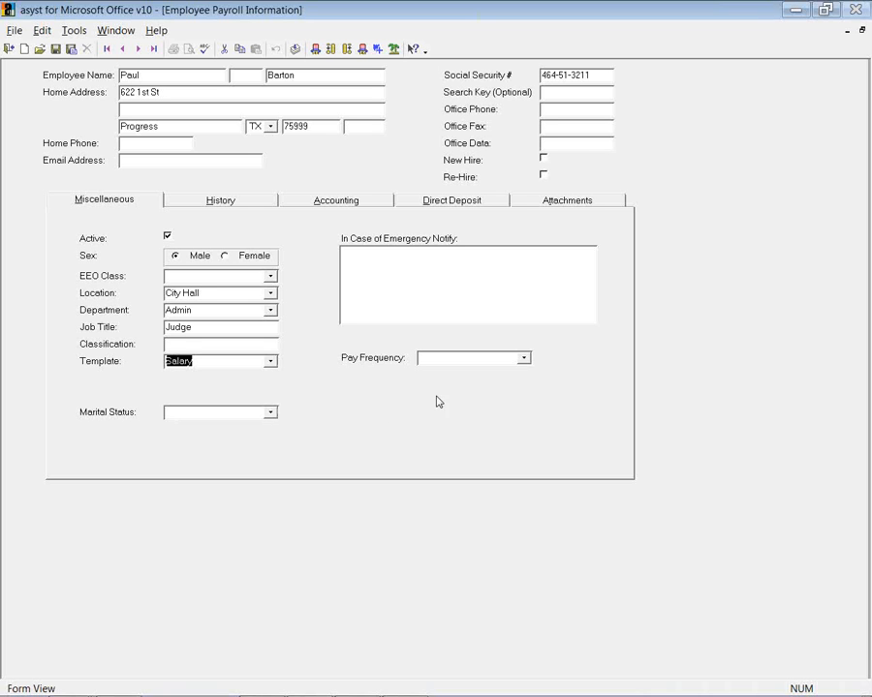
click(523, 358)
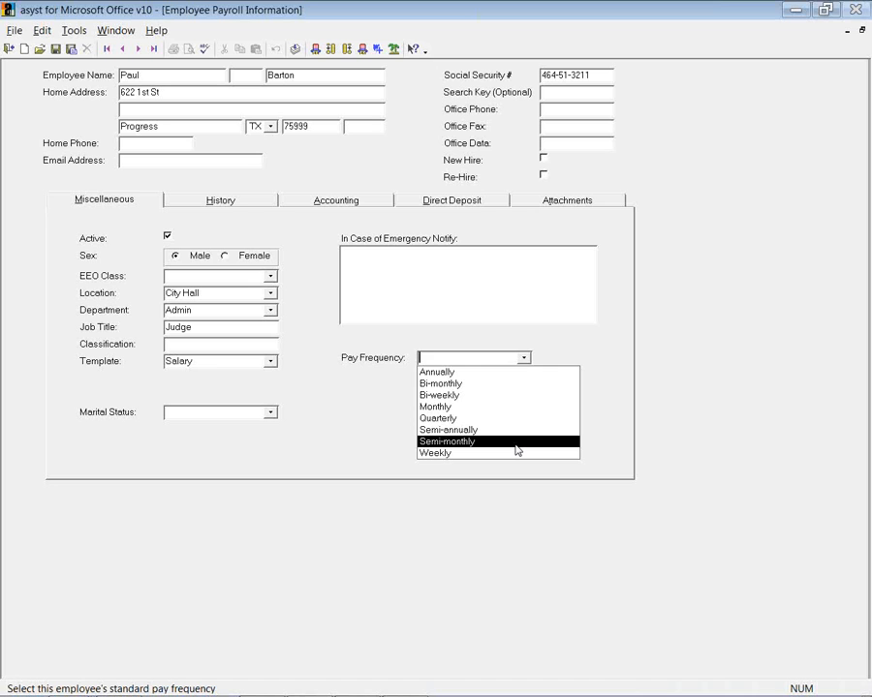
click(321, 439)
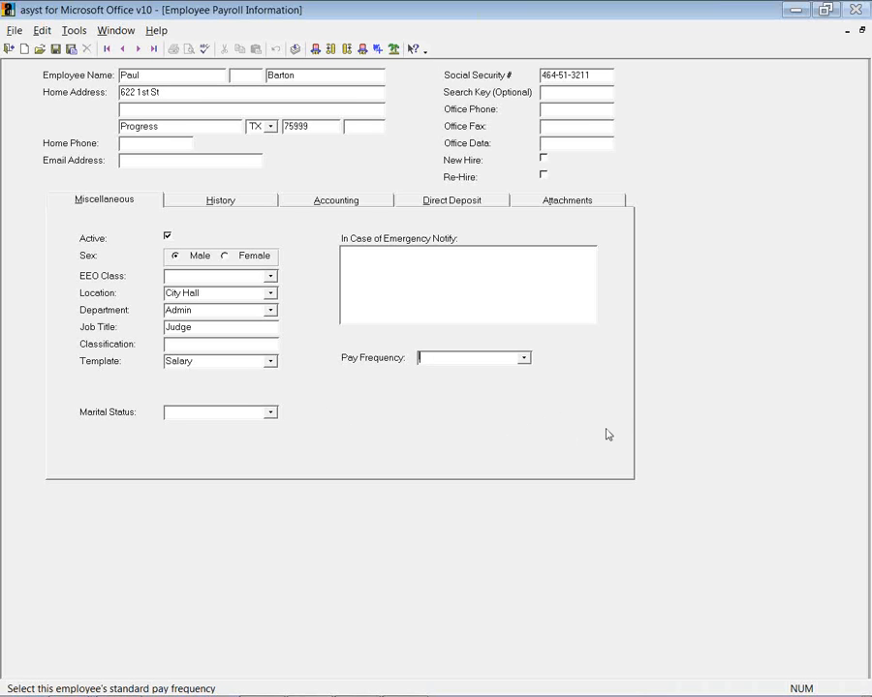
click(270, 415)
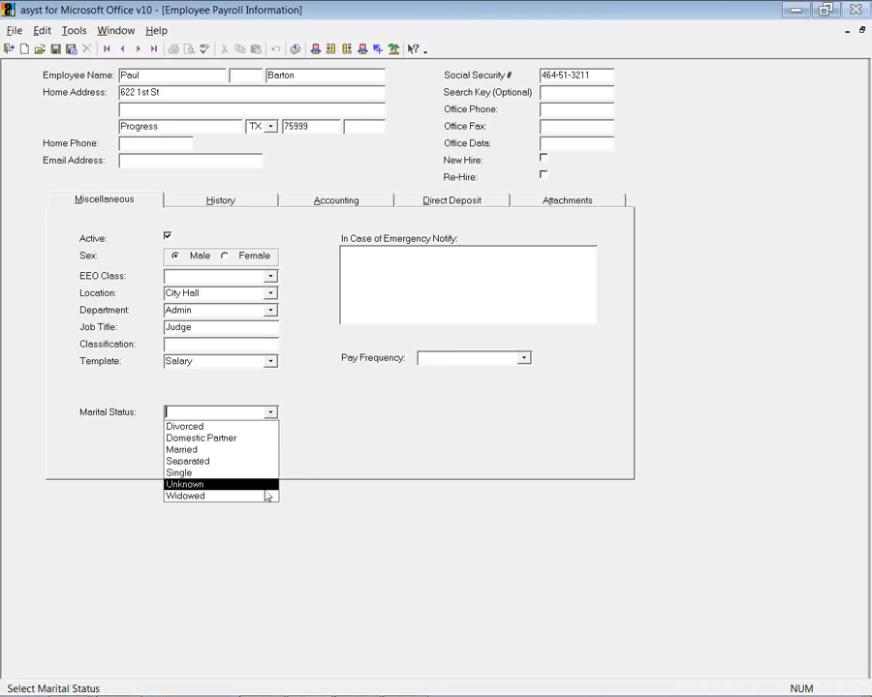
click(344, 451)
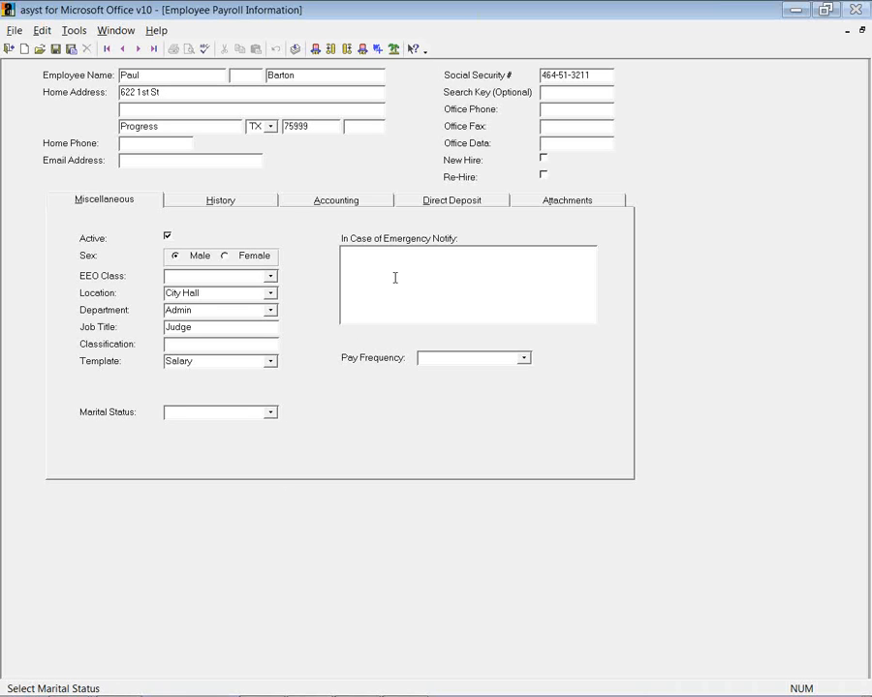
Examine the employee's history details, viewing the Next Review field in the Zoom window and checking the Pay History and Notes fields
click(230, 202)
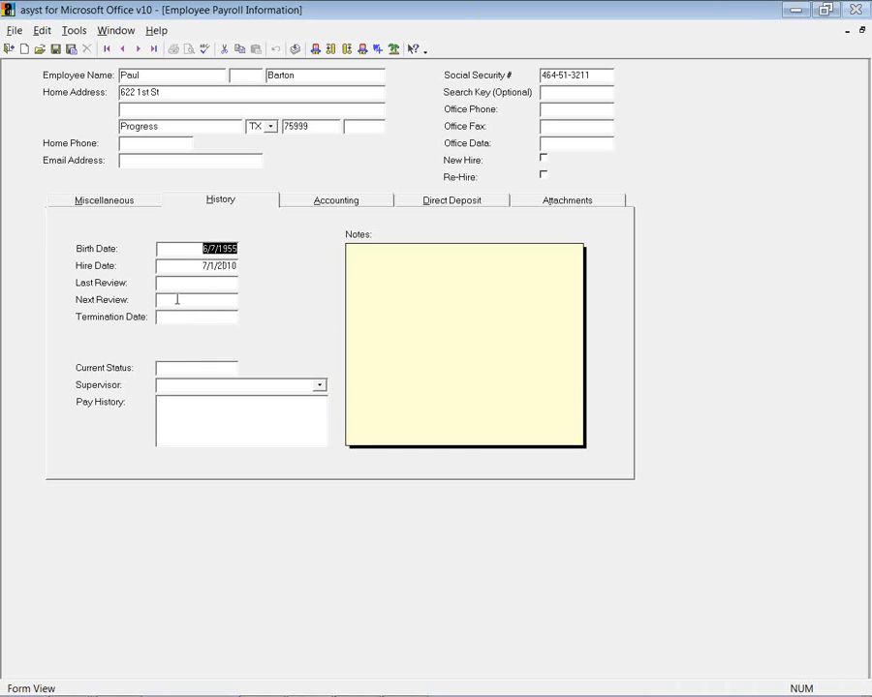
click(177, 299)
key(shift+F2)
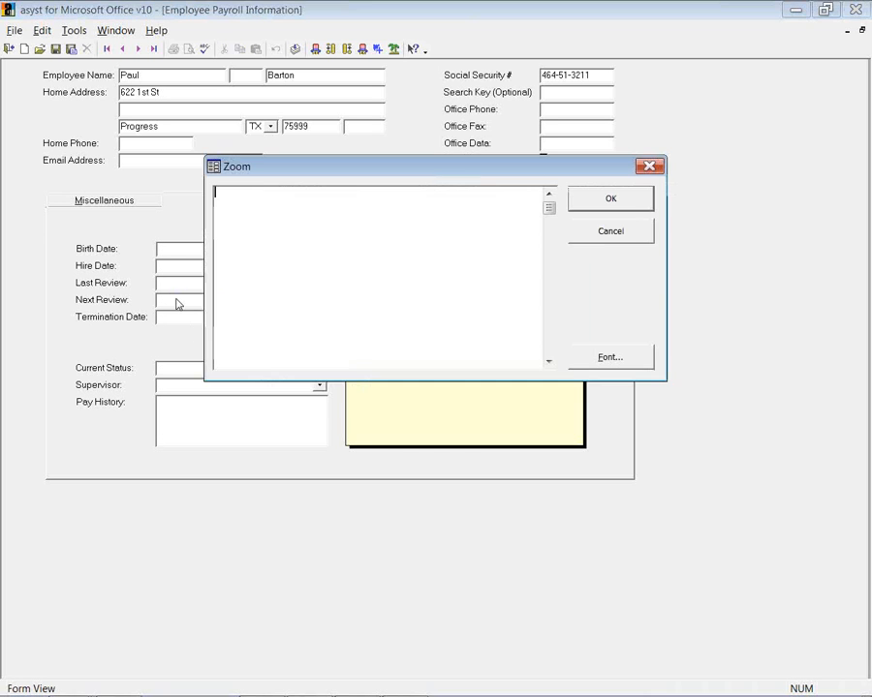
click(595, 238)
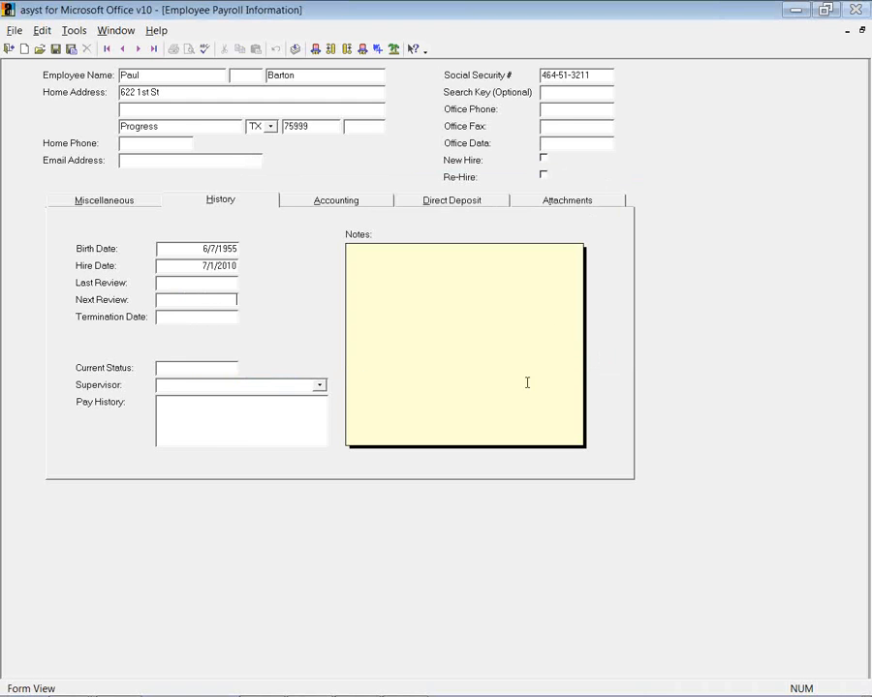
click(205, 431)
click(388, 260)
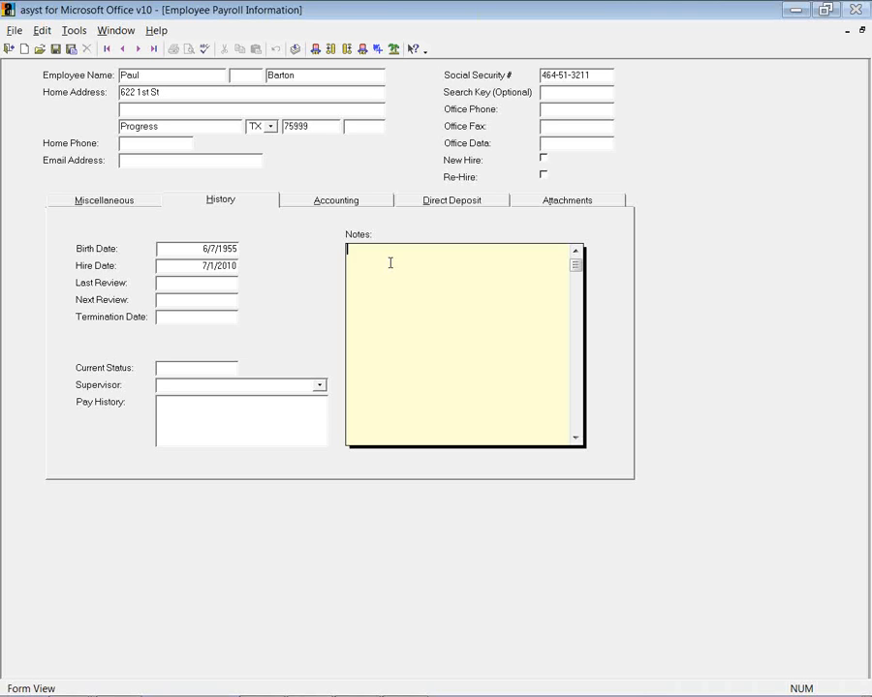
Review the employee's accounting distribution, direct deposit and attachments details, and return to the miscellaneous details
click(368, 206)
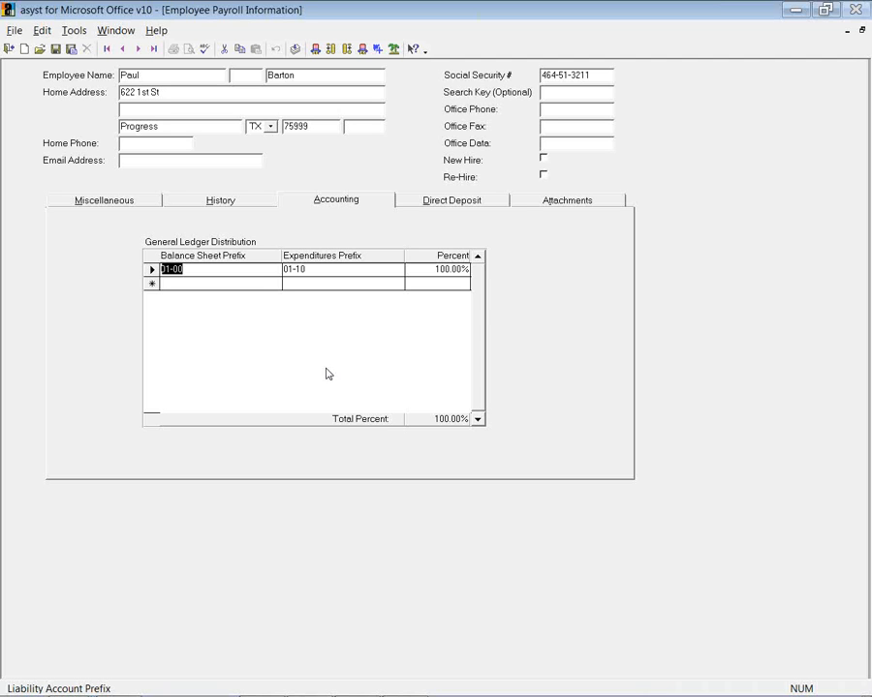
click(467, 205)
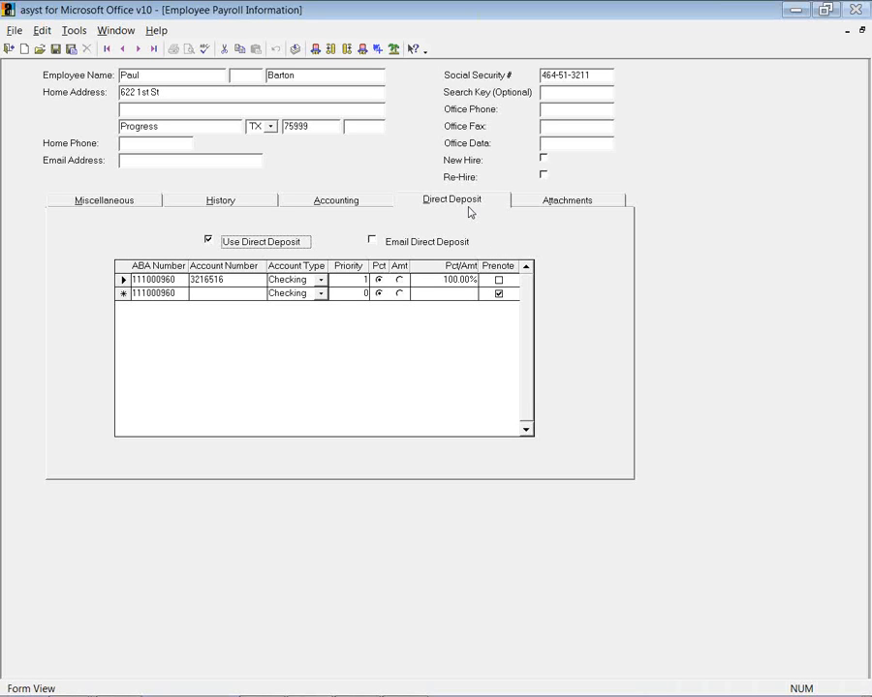
click(544, 204)
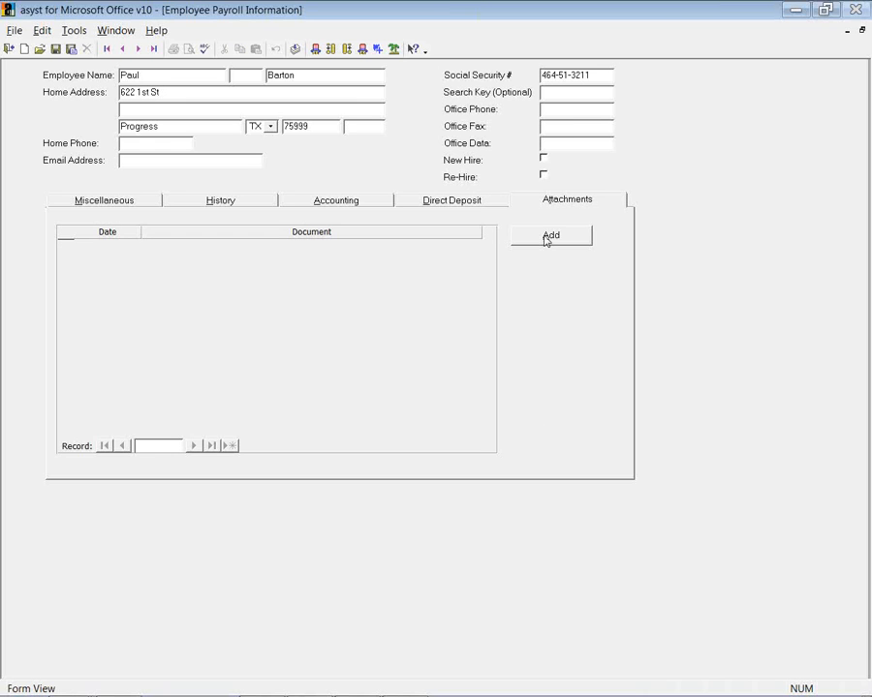
click(157, 201)
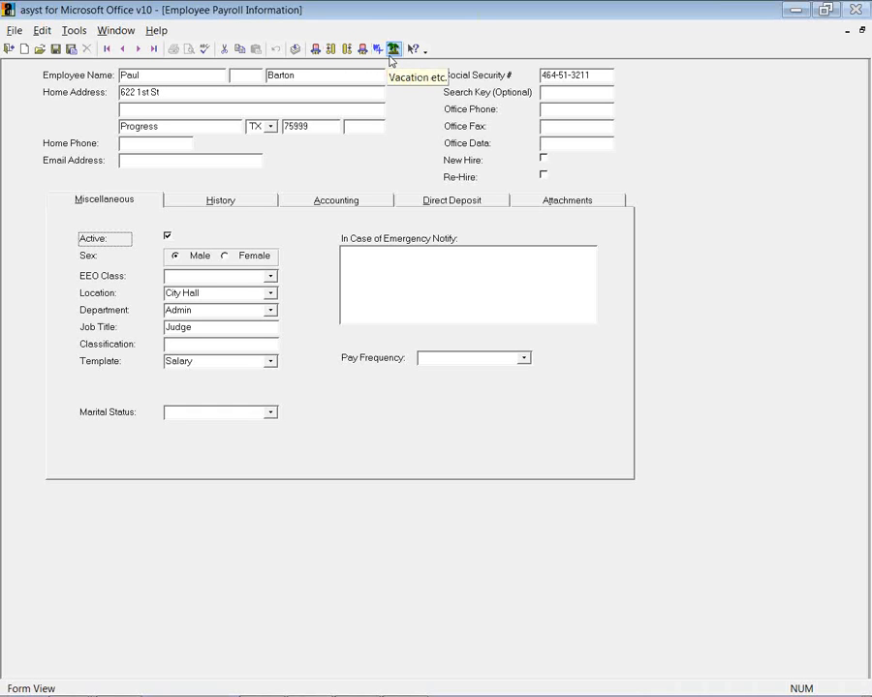
View the employee's Federal tax setup and return to the employee record
click(315, 48)
click(40, 49)
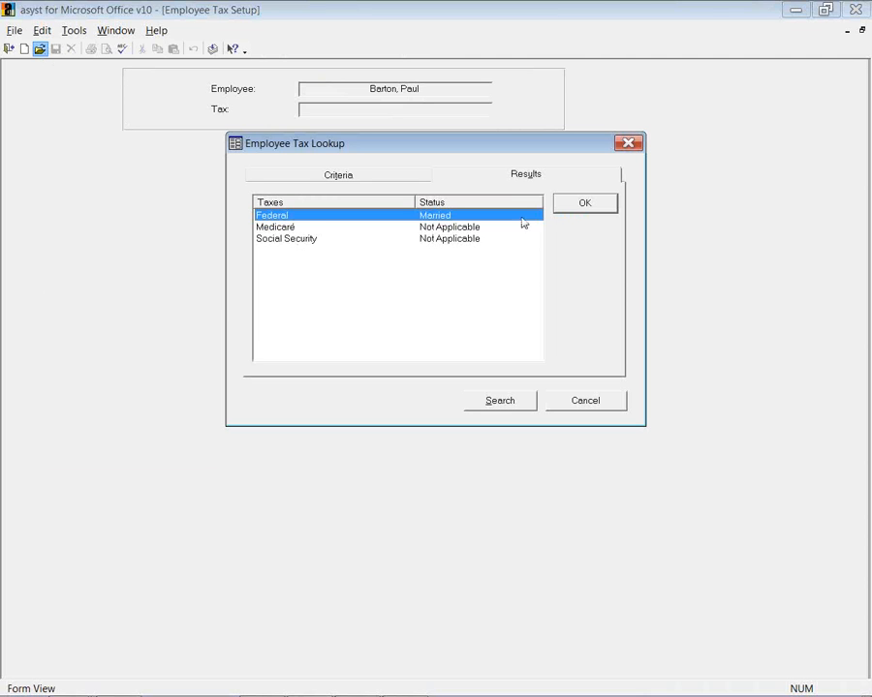
click(560, 206)
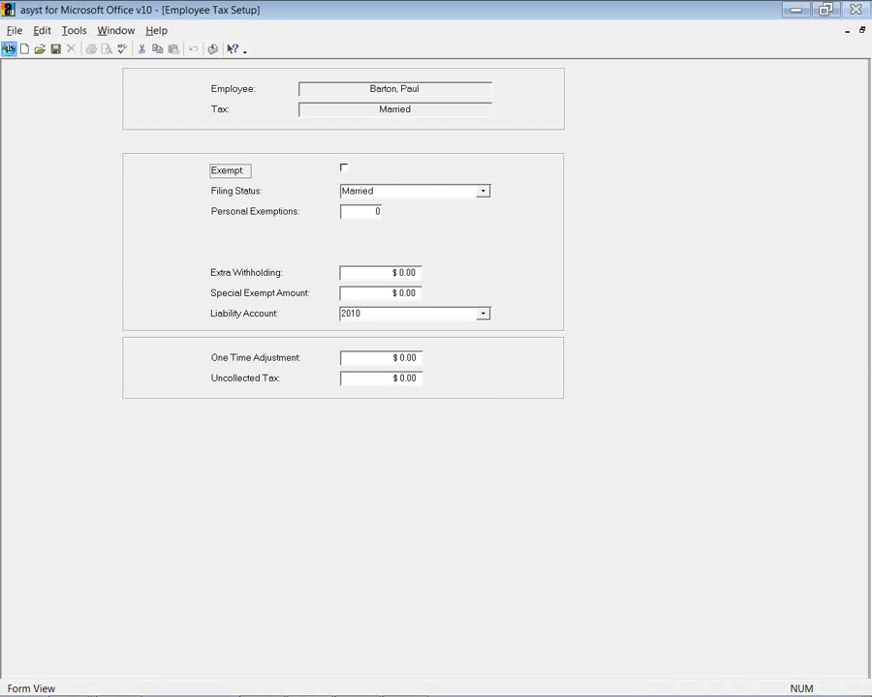
click(8, 49)
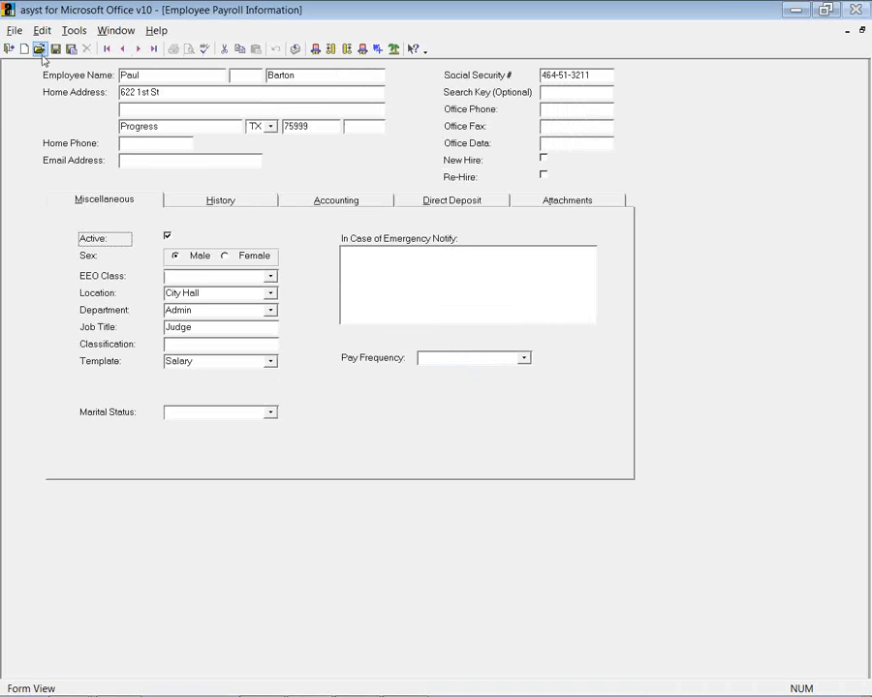
View the employee's Salary pay type setup, including the taxes withheld, and return to the employee record
click(330, 49)
click(44, 54)
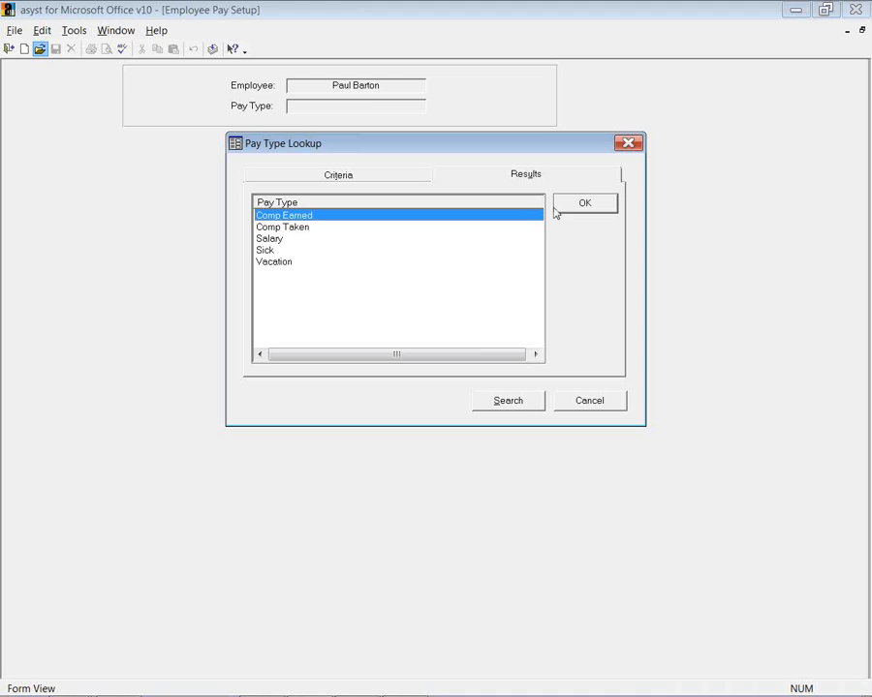
click(305, 238)
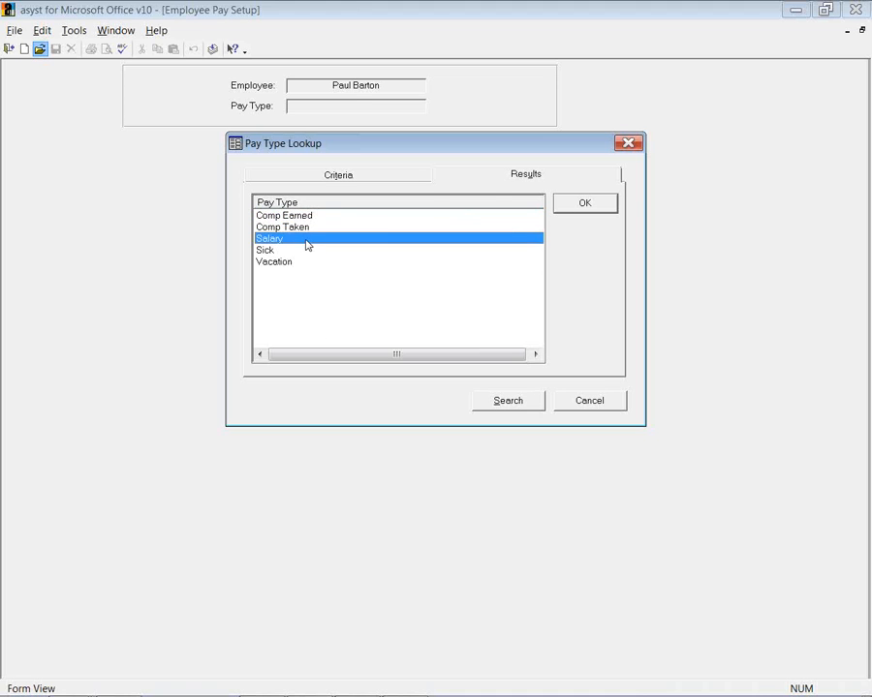
click(581, 205)
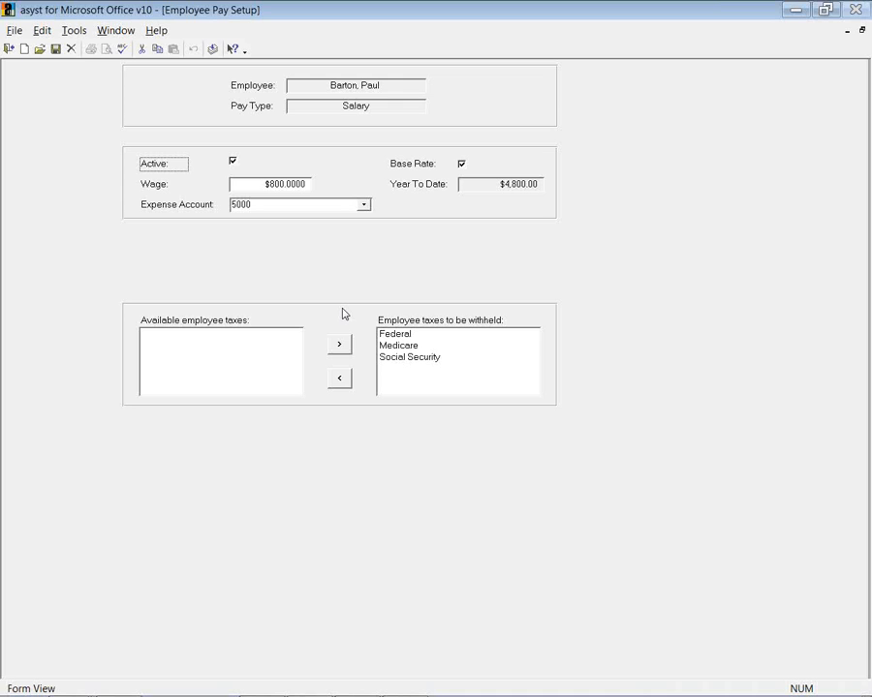
click(9, 48)
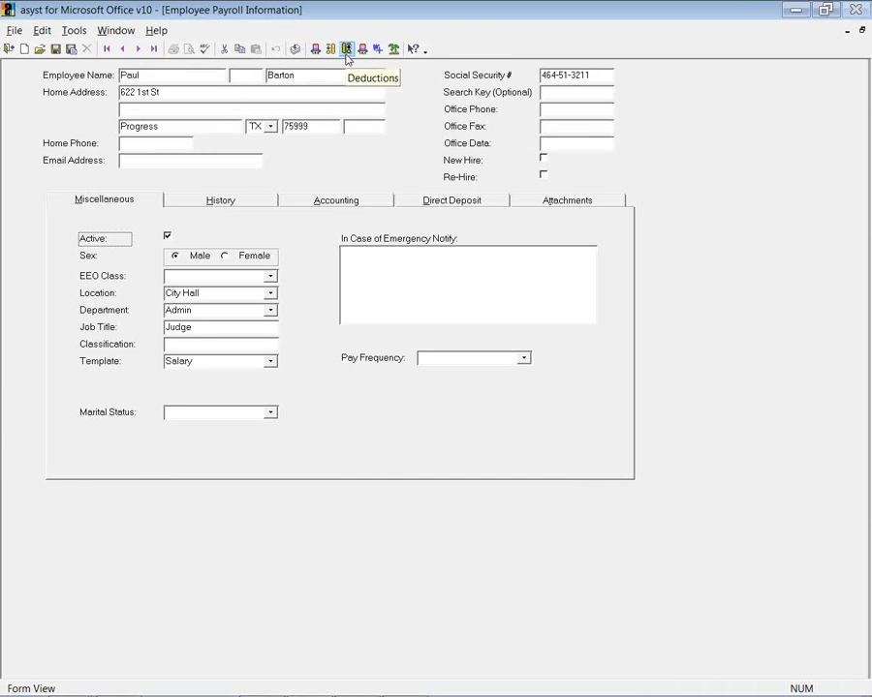
Open the first deduction in the employee's deduction lookup to view its general settings
click(345, 48)
click(39, 48)
click(577, 209)
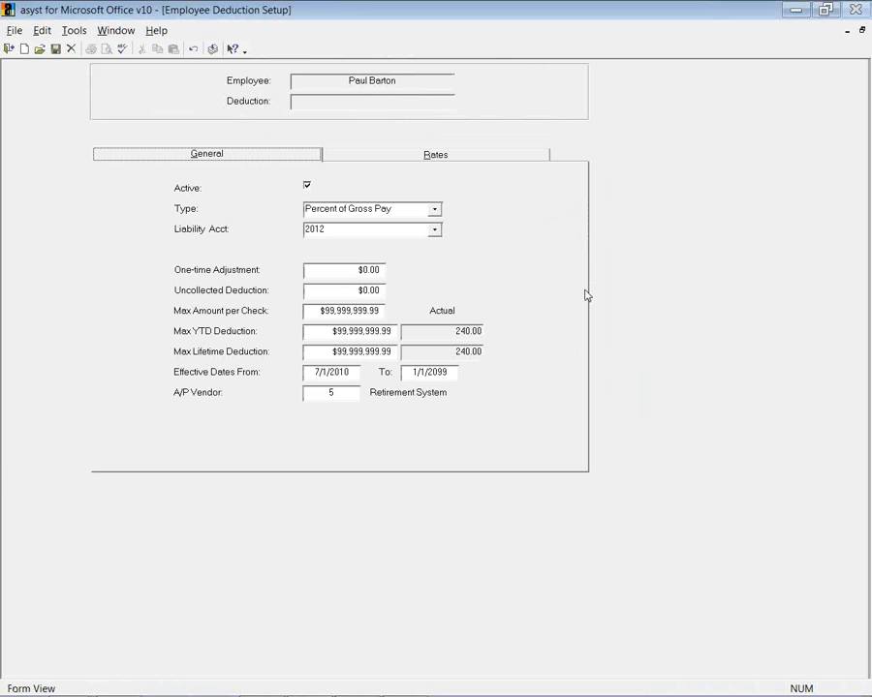
Review the available calculation types for the Retirement deduction and return to the employee record without saving changes
click(434, 212)
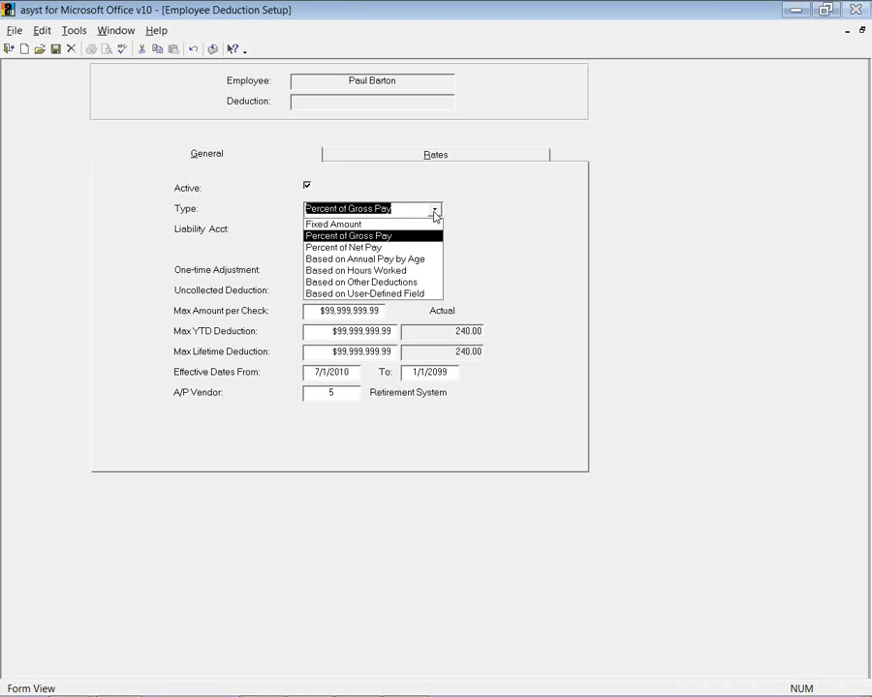
click(523, 222)
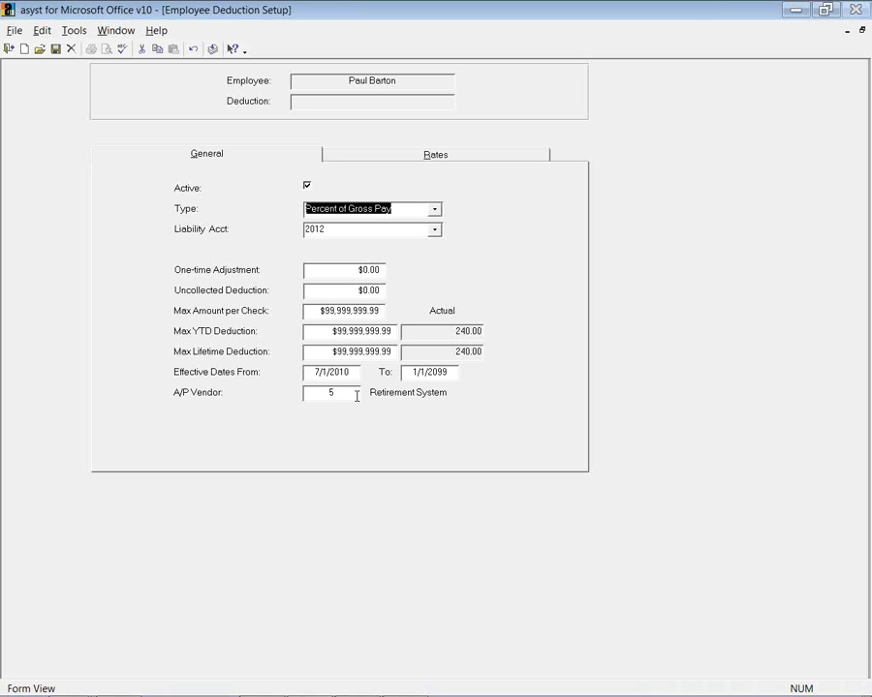
click(9, 48)
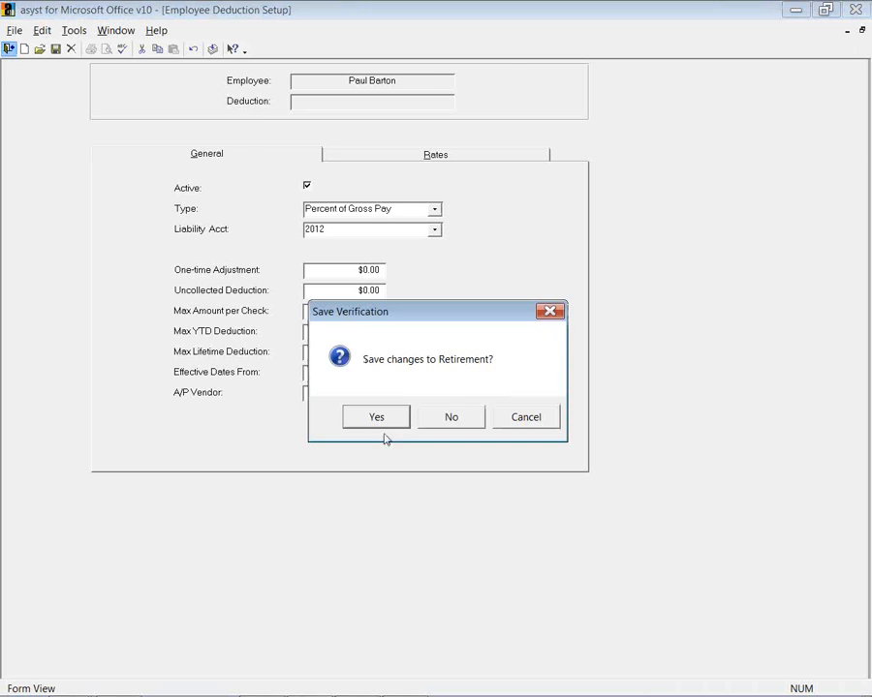
click(428, 416)
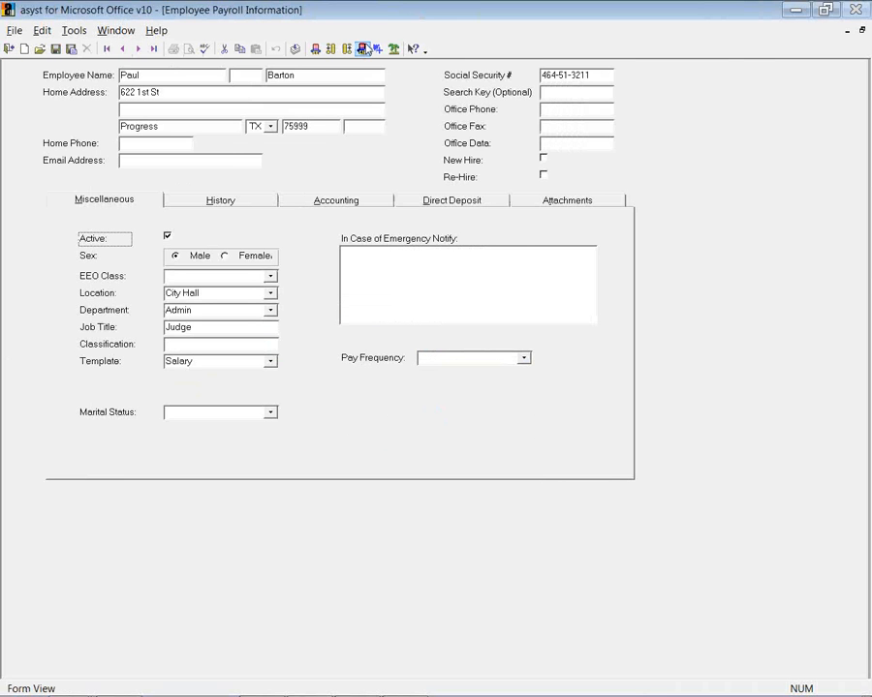
View the employee's Medicare - EE employer liability setup and return to the employee record
click(363, 50)
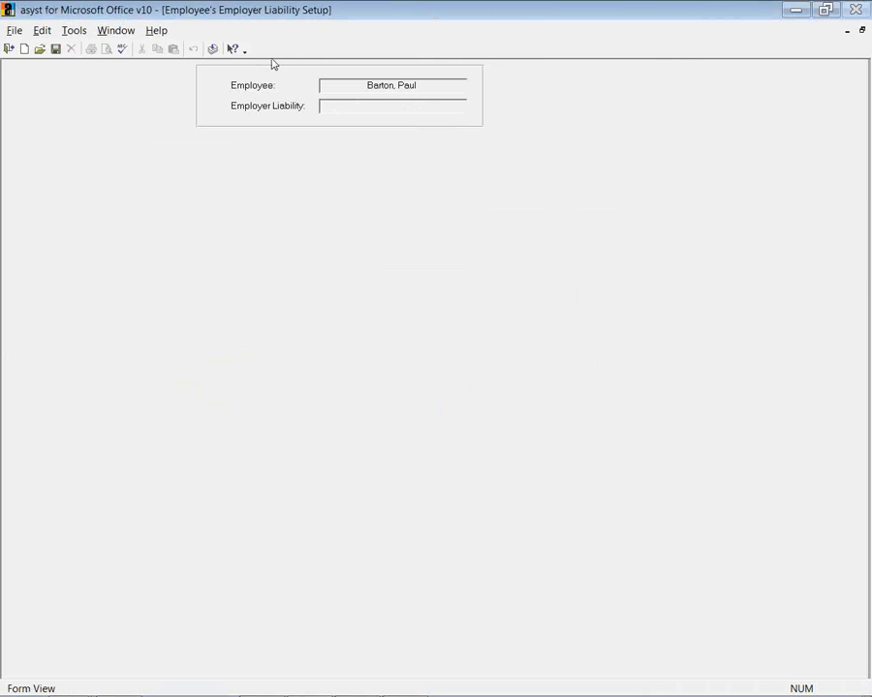
click(45, 50)
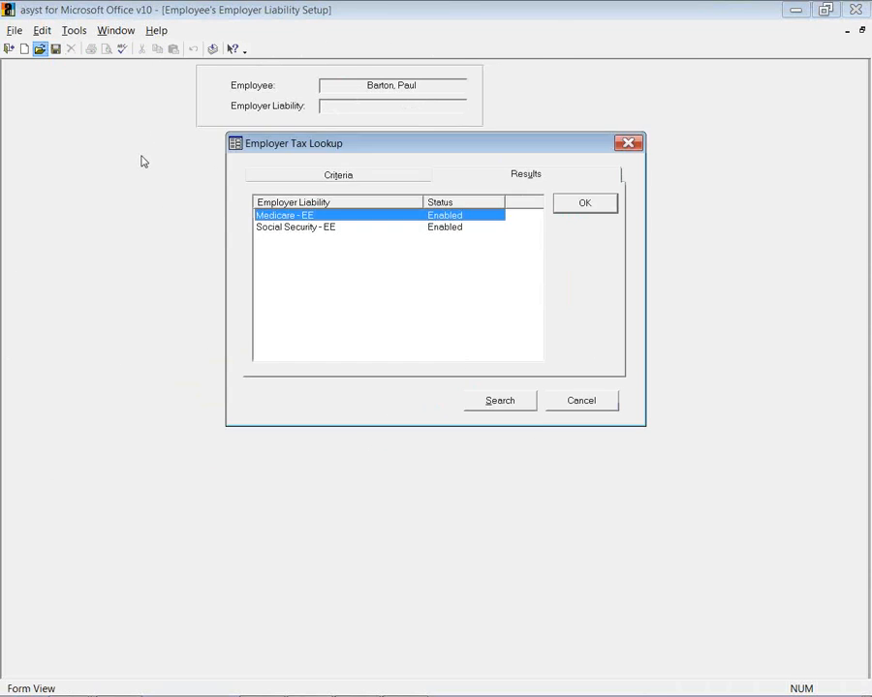
click(579, 205)
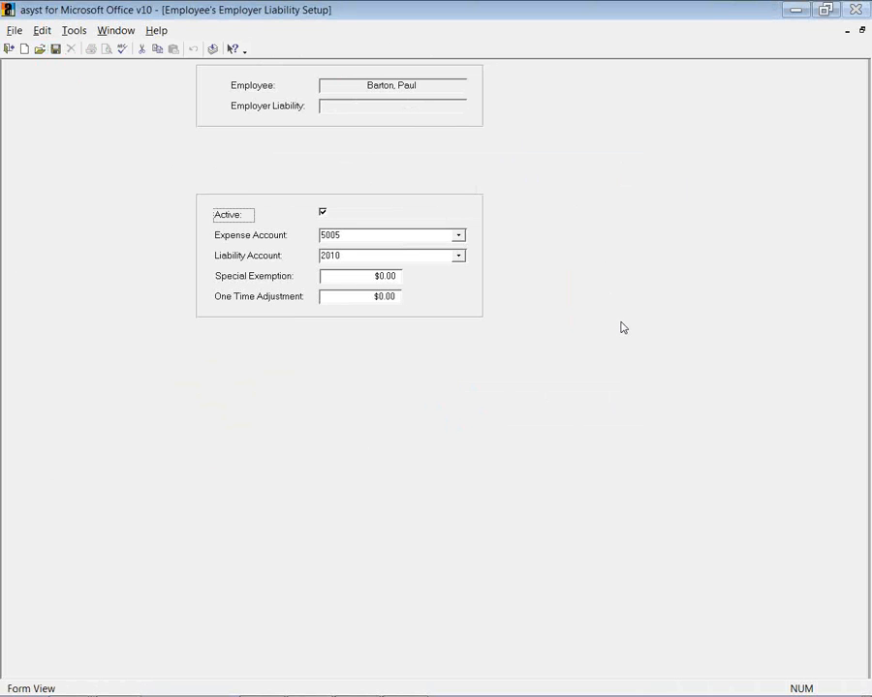
click(9, 49)
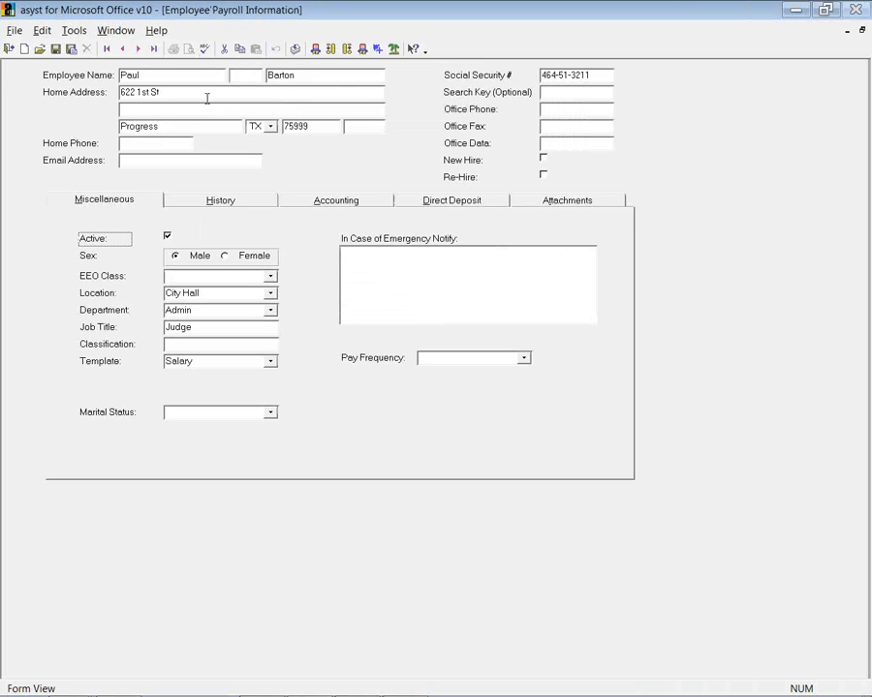
View the general settings of the employee's first listed benefit and return to the employee record without saving changes
click(378, 50)
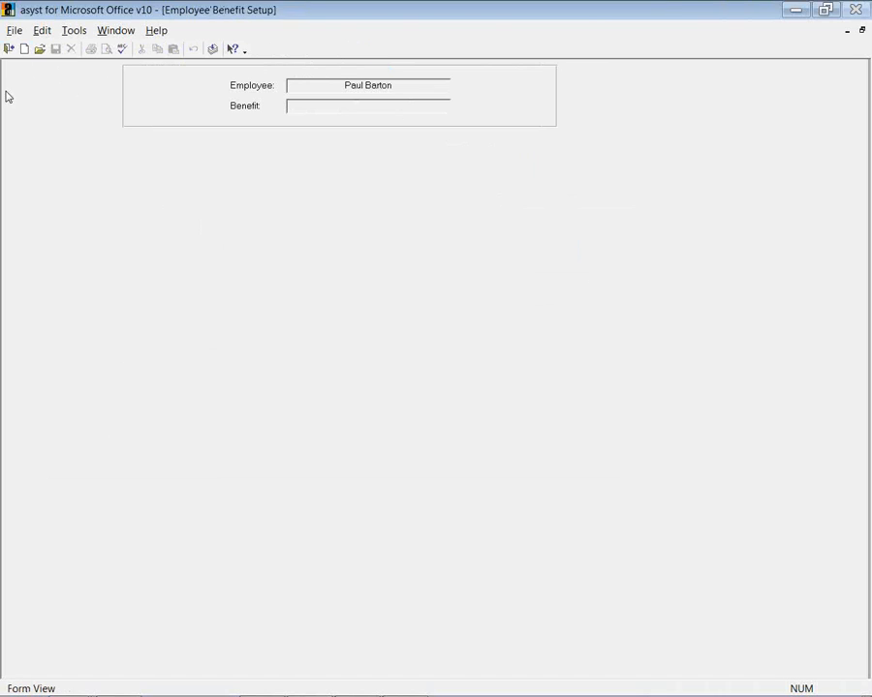
click(40, 48)
click(586, 203)
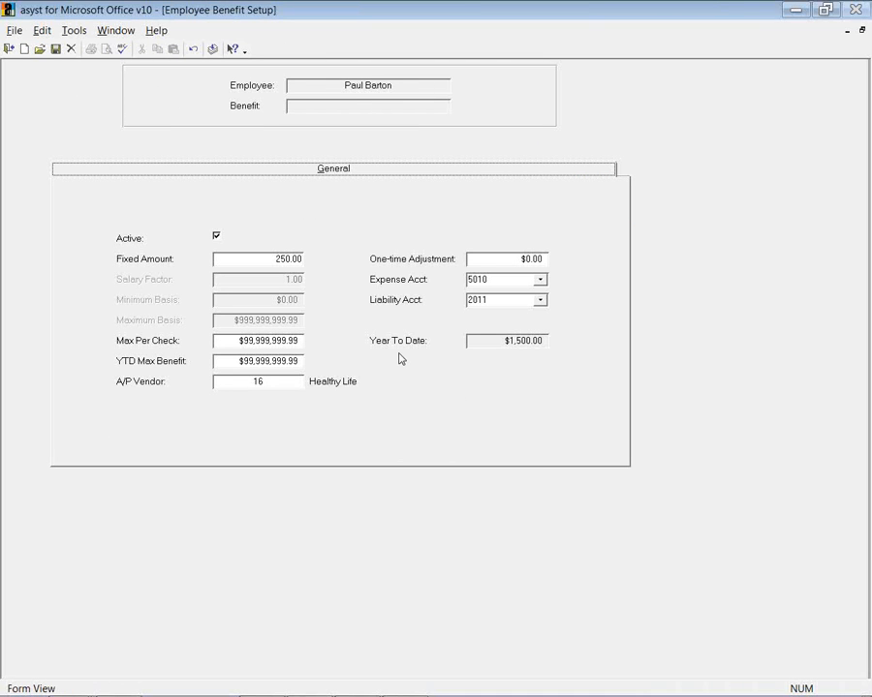
click(8, 48)
click(434, 419)
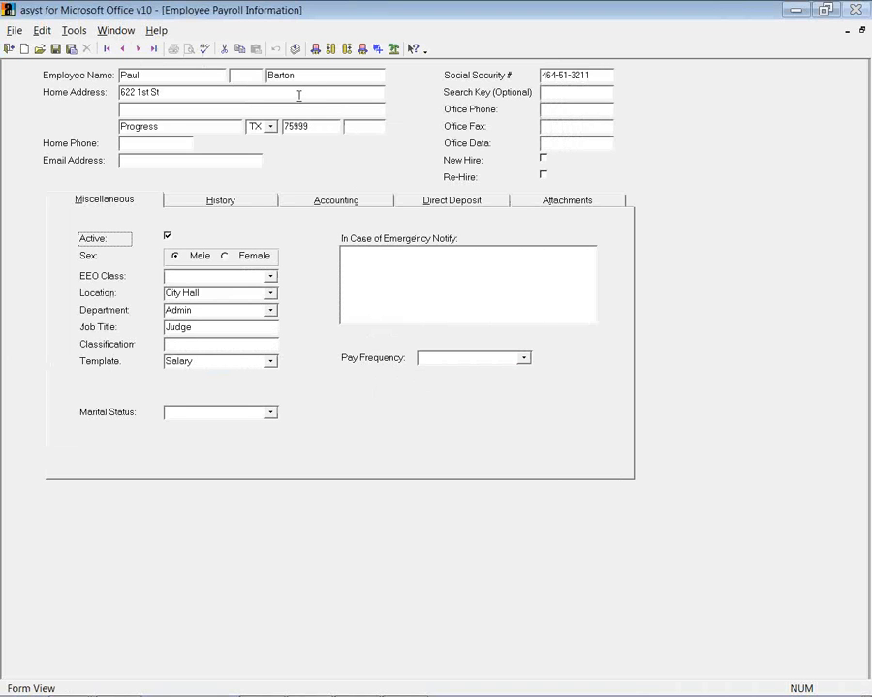
View the employee's Sick leave setup, including accrual settings, and return to the employee record
click(395, 48)
click(39, 50)
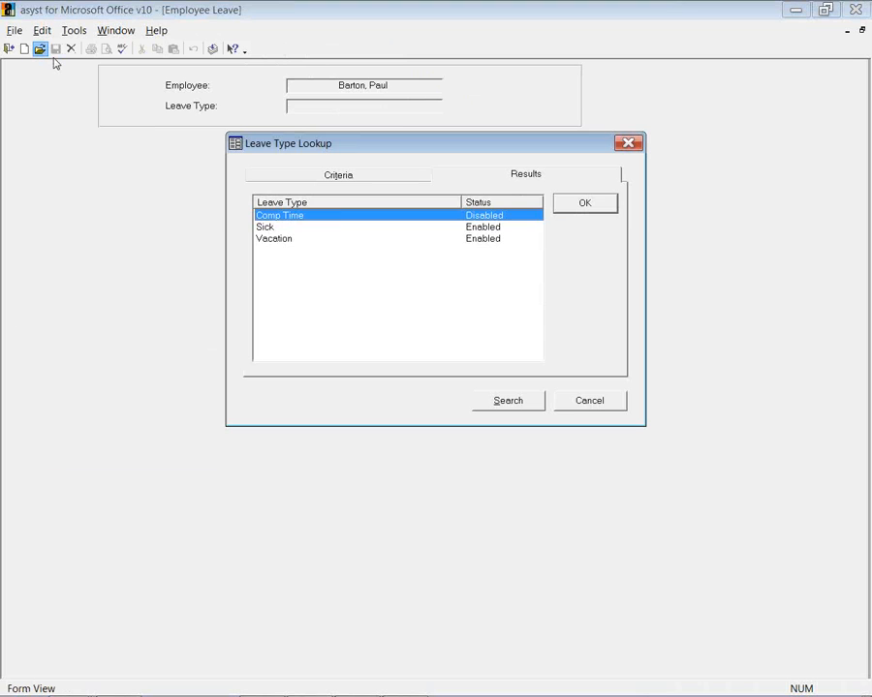
click(489, 229)
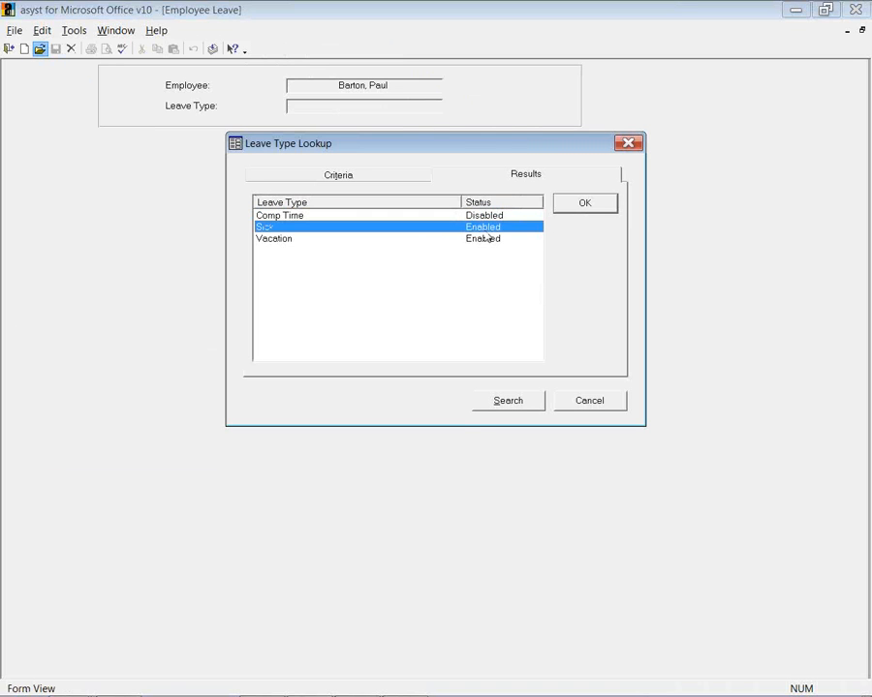
click(560, 207)
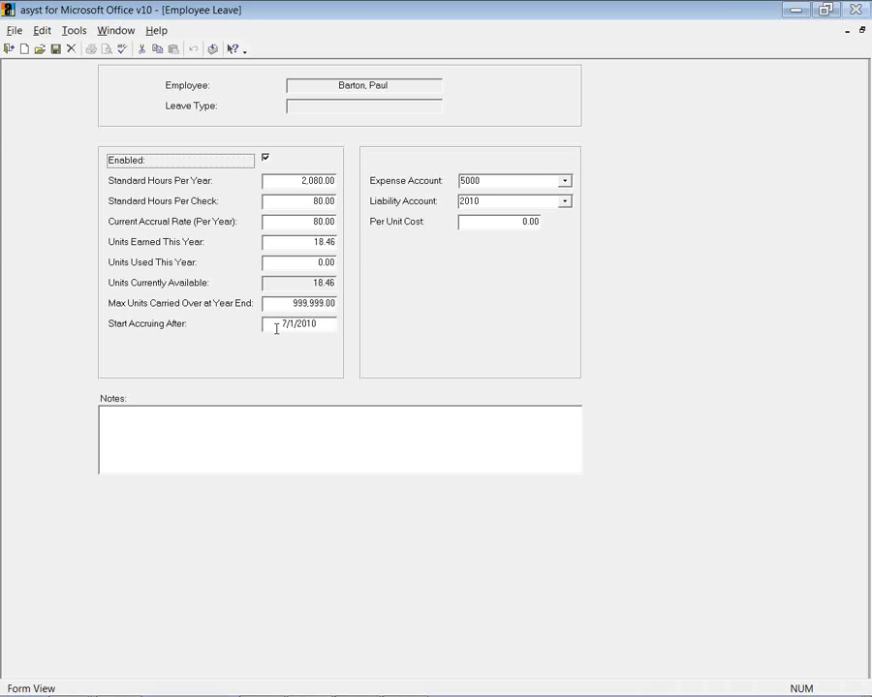
click(8, 47)
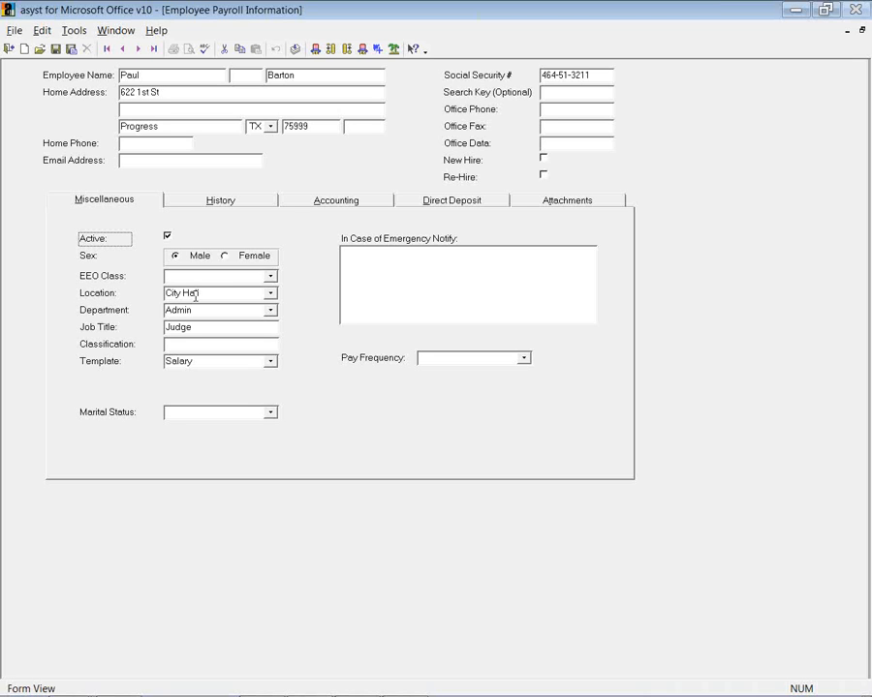
Review the template choices on the employee record and on a blank new-employee form, and exit Employee Setup without creating an employee
click(270, 361)
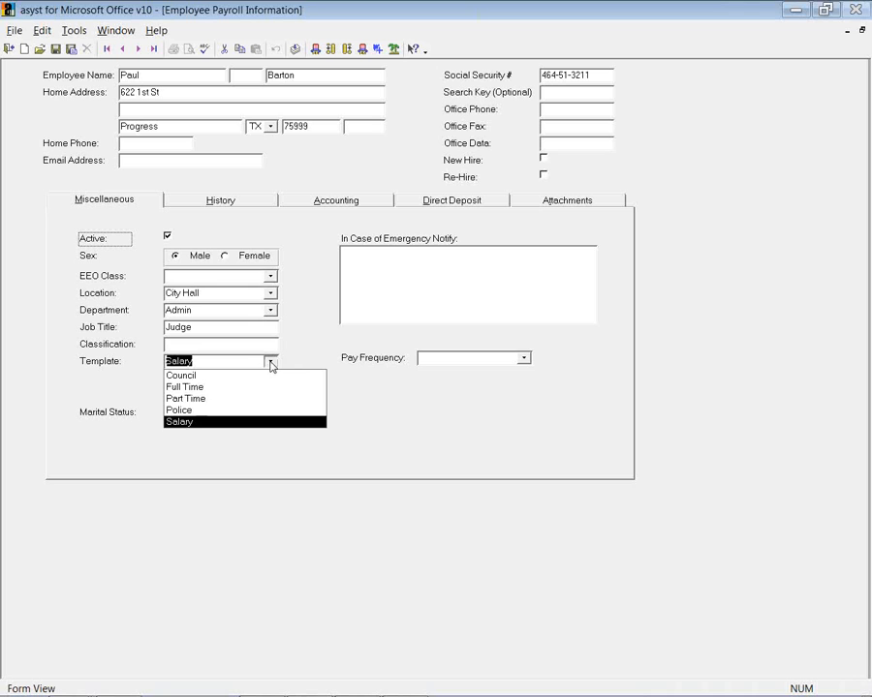
click(271, 363)
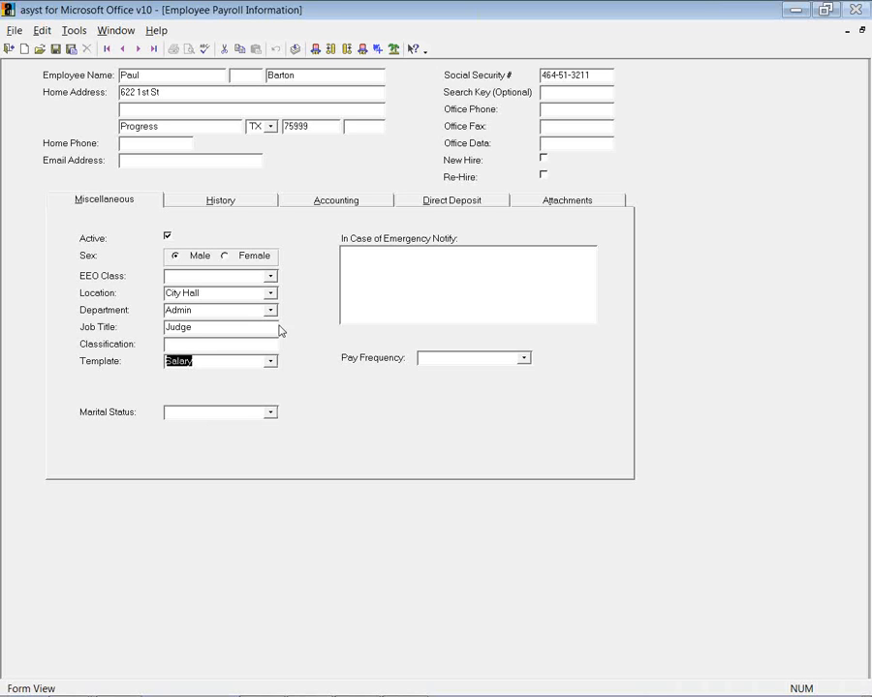
click(23, 48)
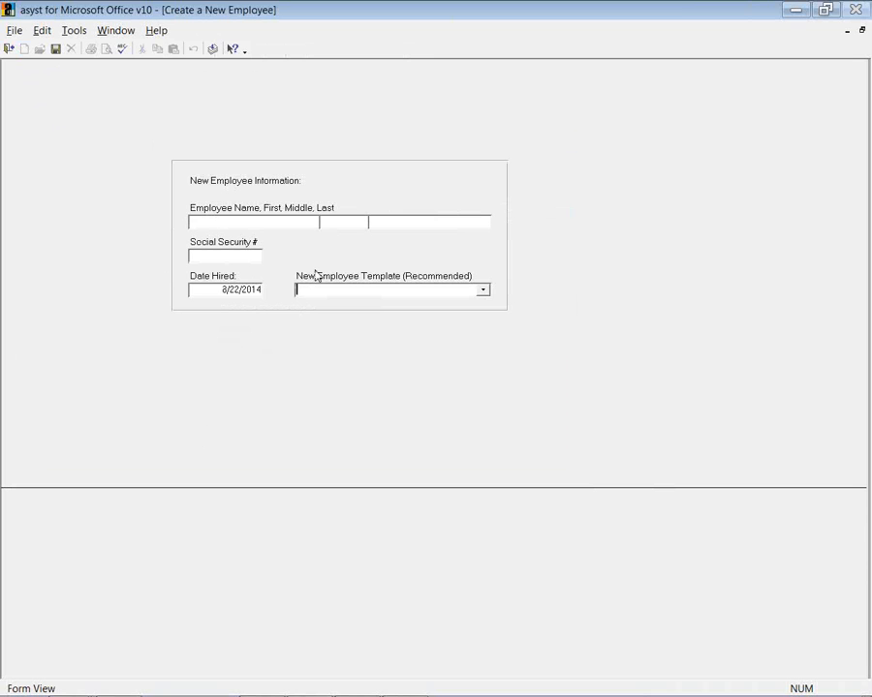
click(482, 290)
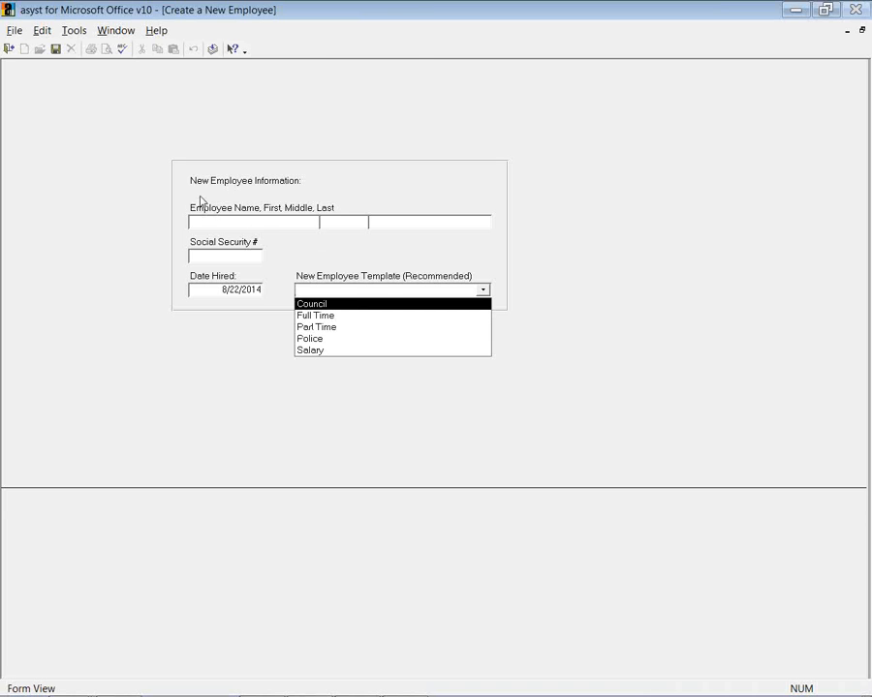
click(8, 48)
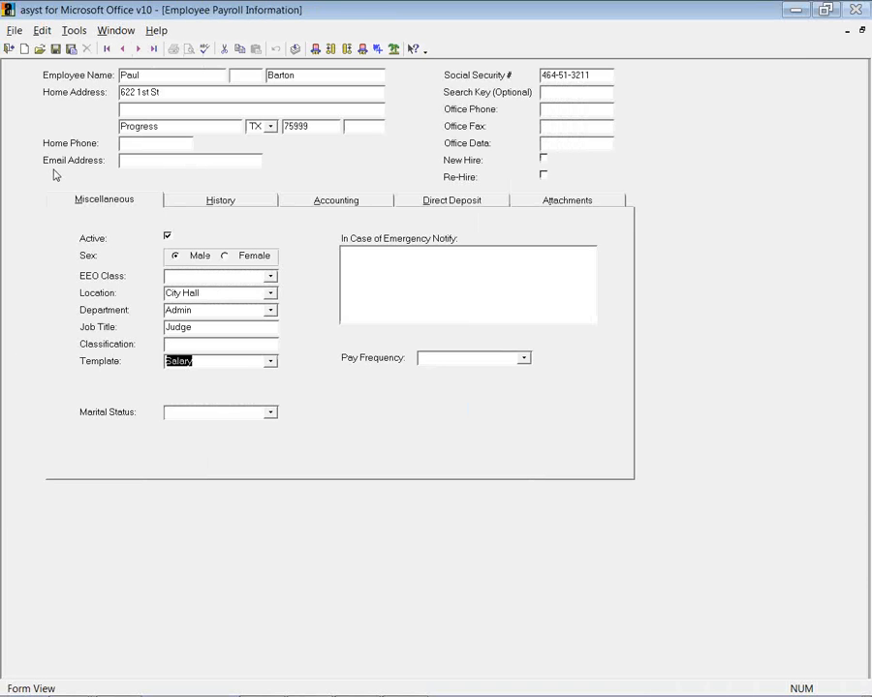
click(9, 49)
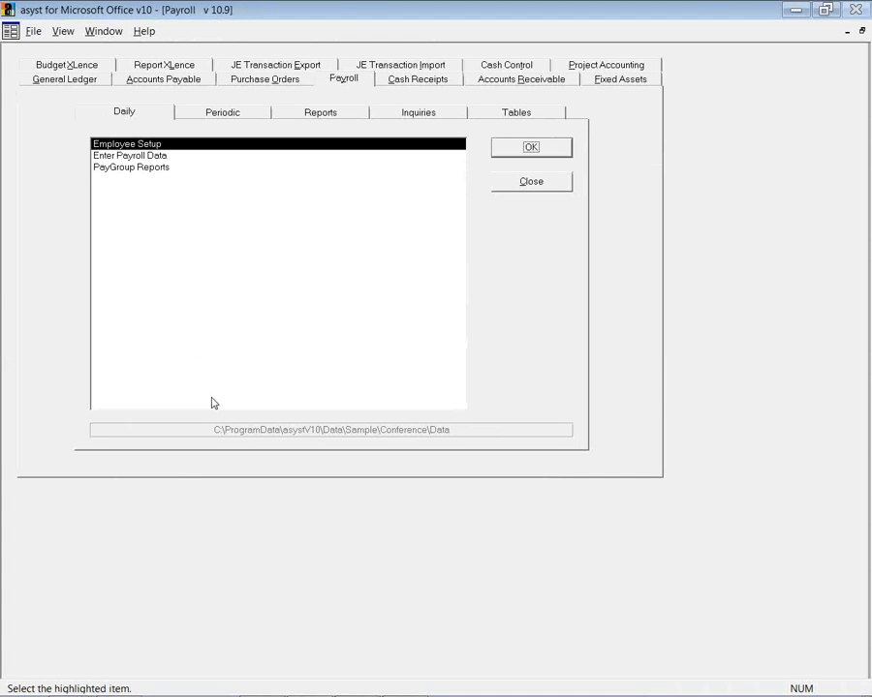
Open the Bi-Weekly pay group for payroll data entry and clear its distribution overrides
double_click(155, 167)
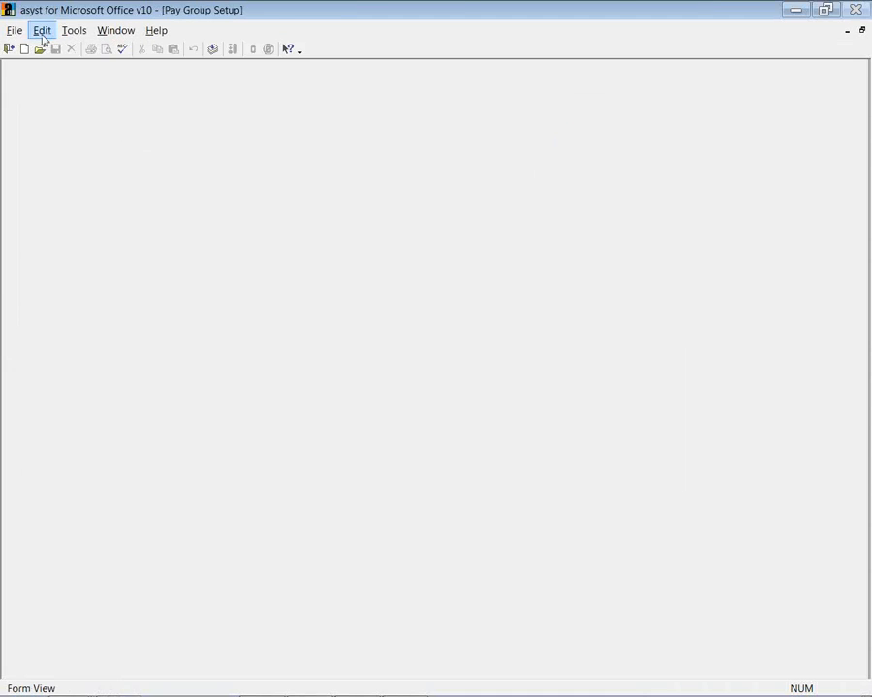
click(39, 49)
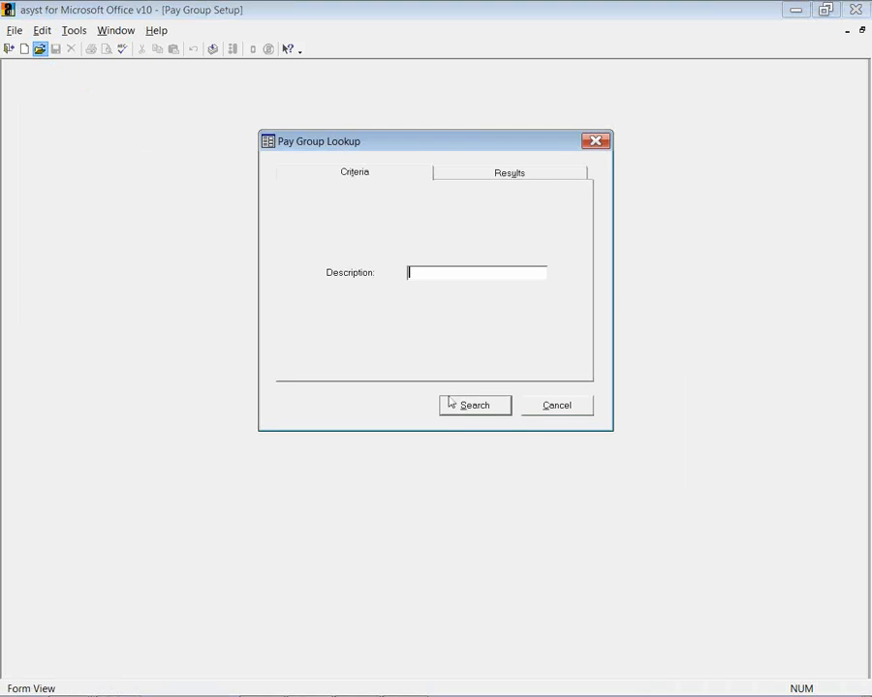
click(479, 407)
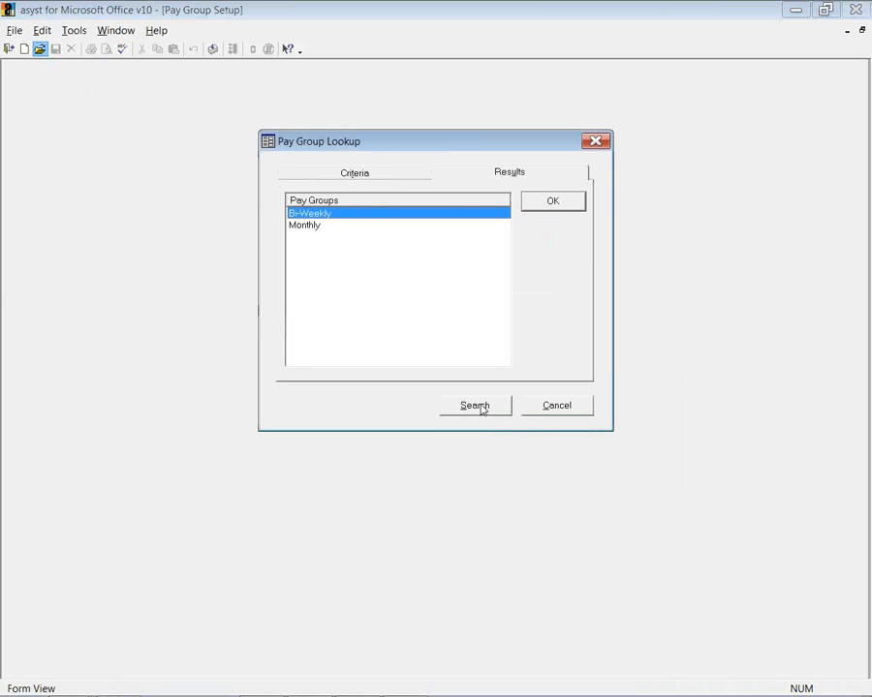
click(569, 206)
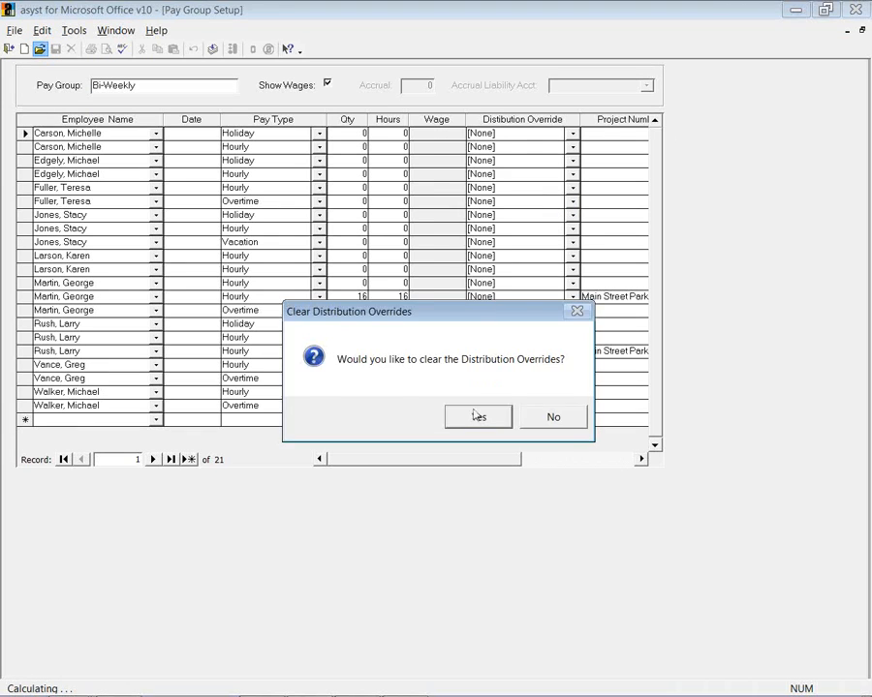
click(472, 417)
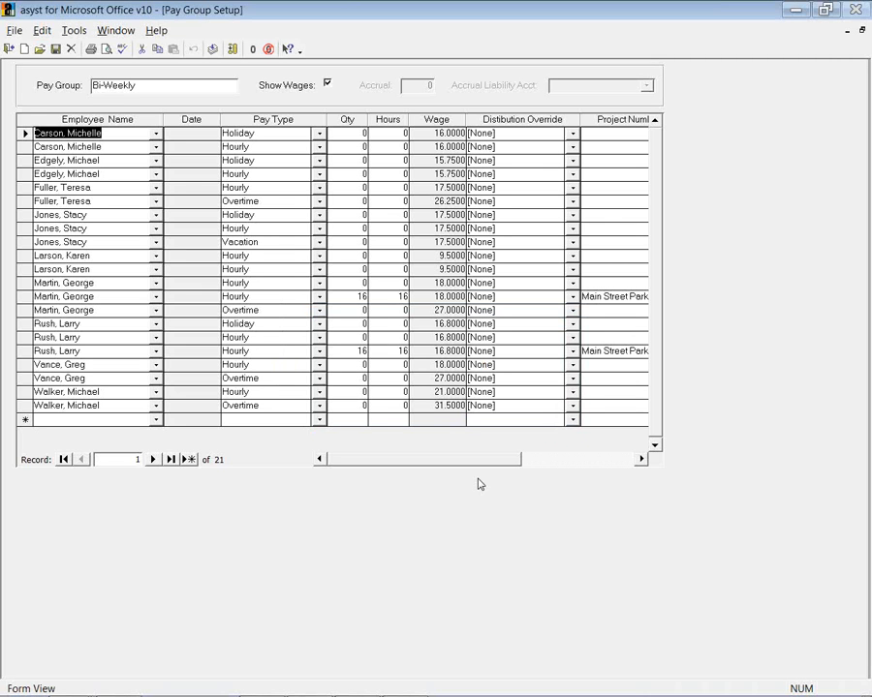
Review the first entry's pay type, distribution override and project choices and the task, category and machine columns, and close the pay group
click(318, 134)
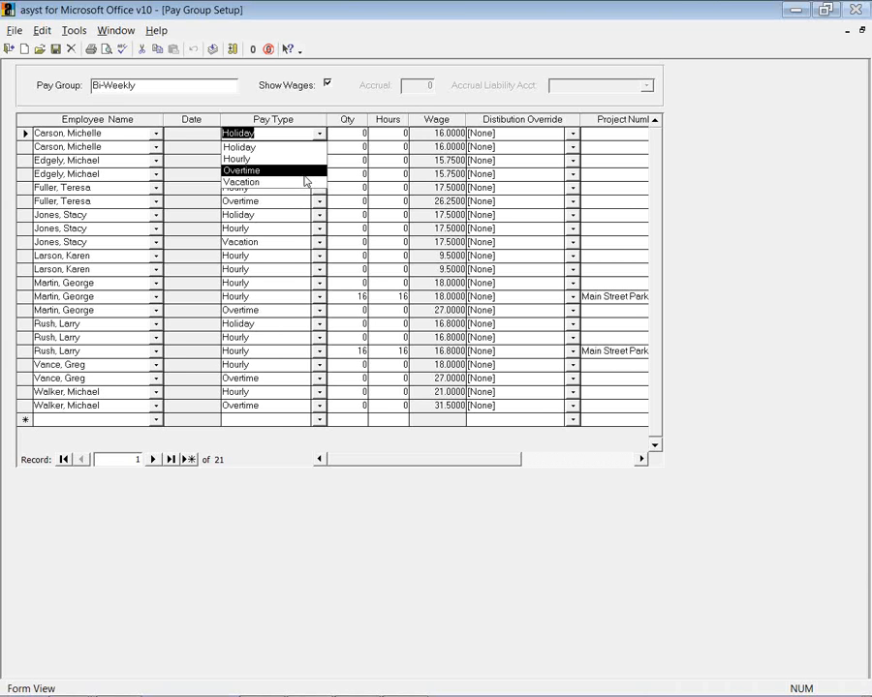
click(470, 461)
drag(470, 461, 508, 467)
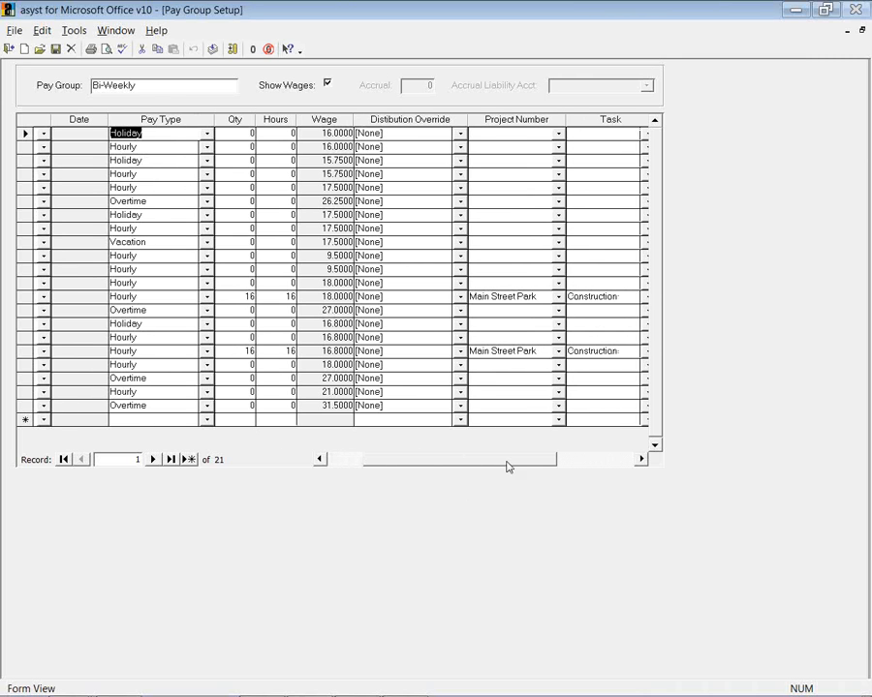
click(461, 135)
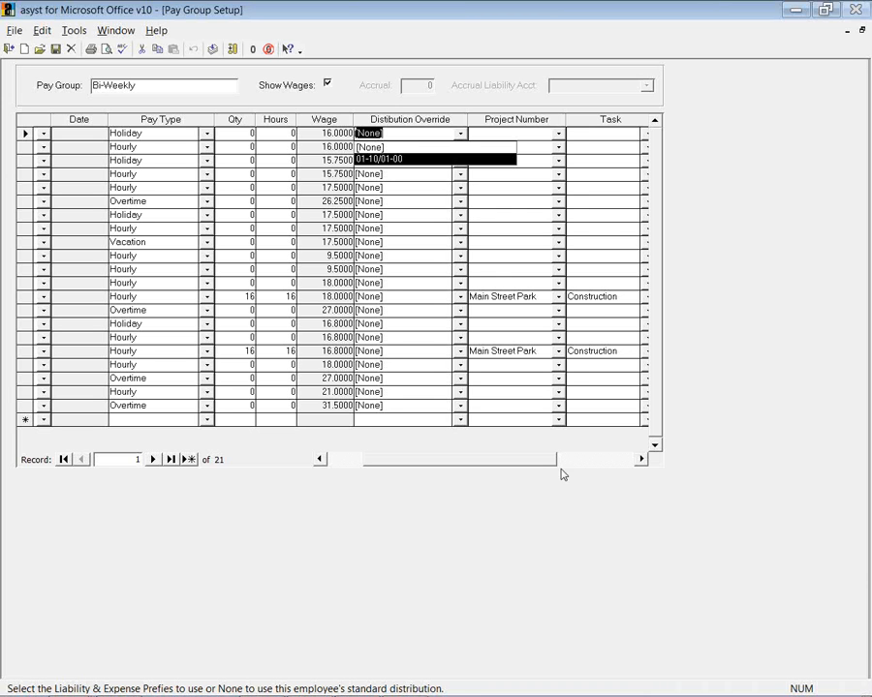
drag(534, 467, 571, 468)
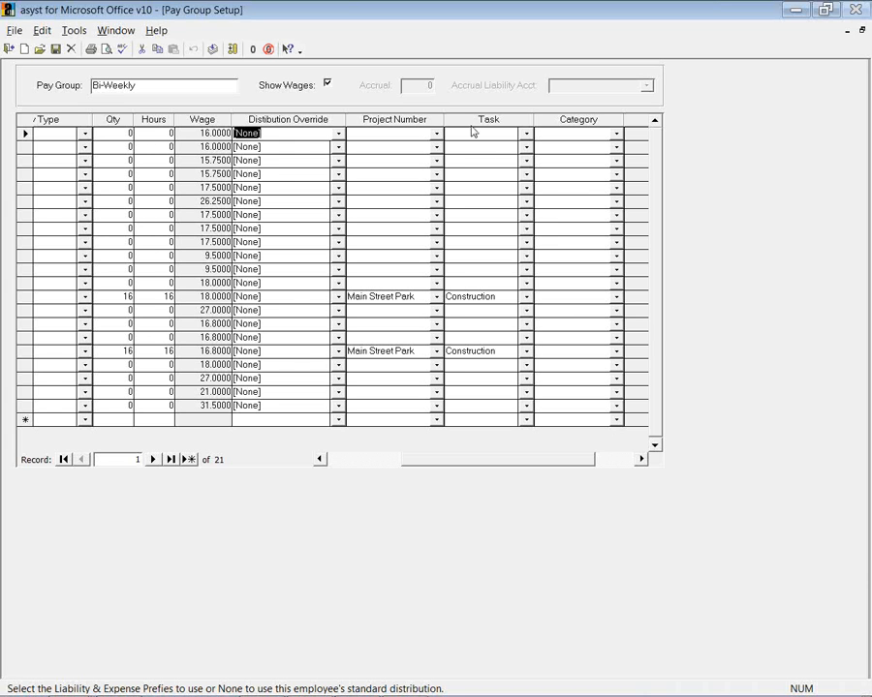
click(436, 134)
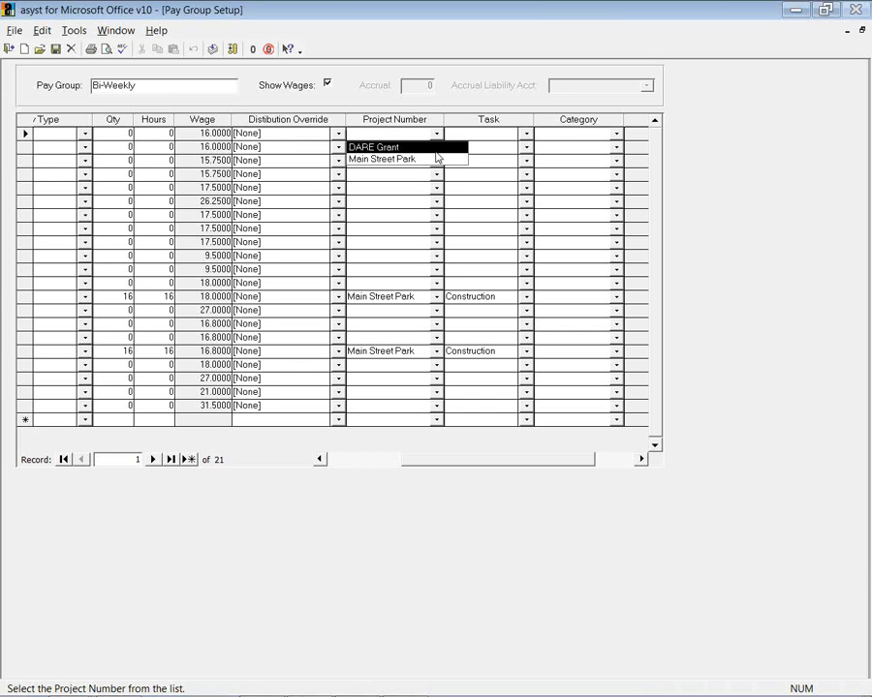
drag(552, 467, 599, 473)
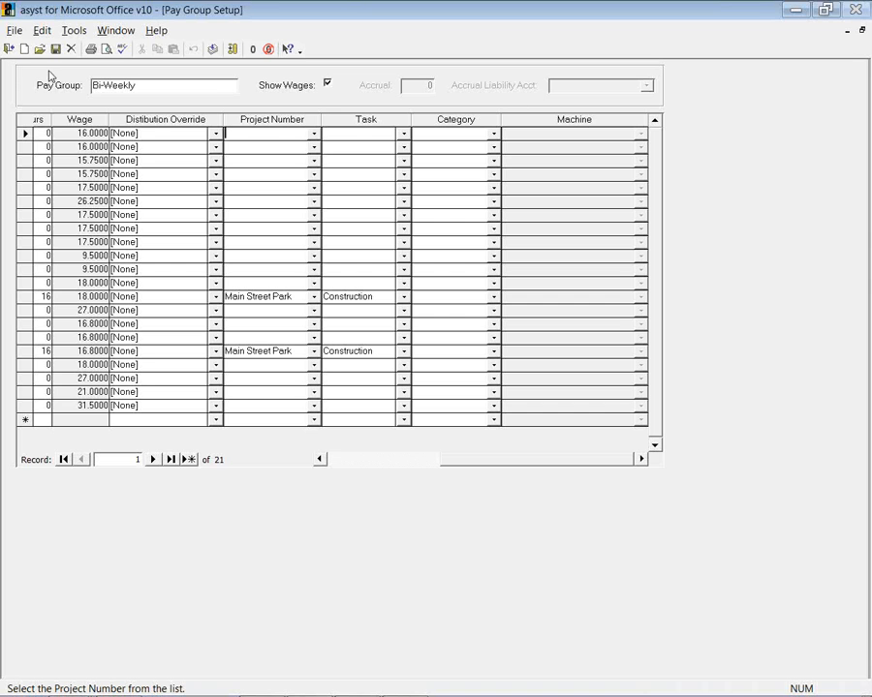
click(8, 49)
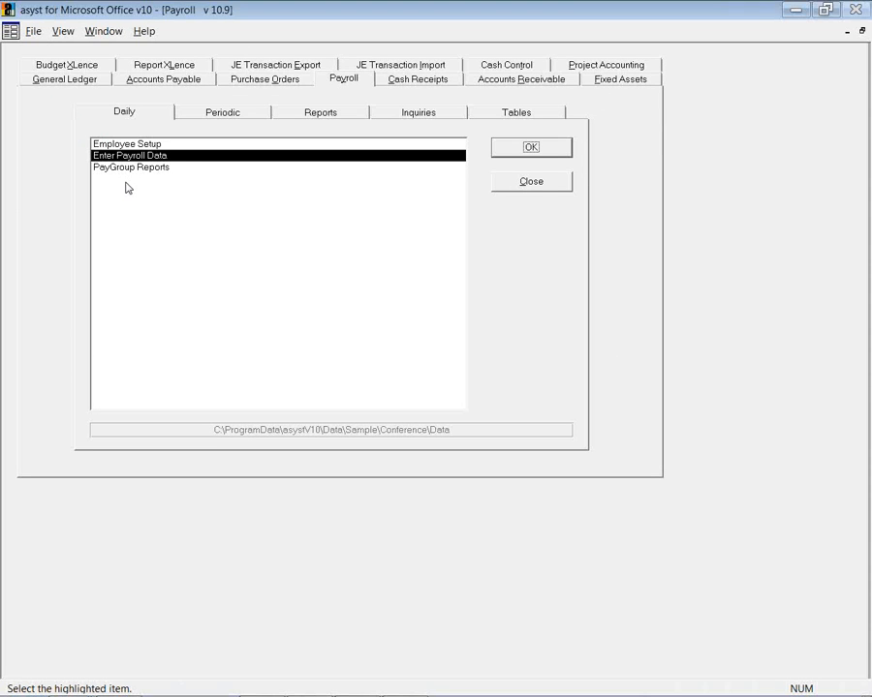
Open Process Payroll from the periodic payroll tasks
click(190, 116)
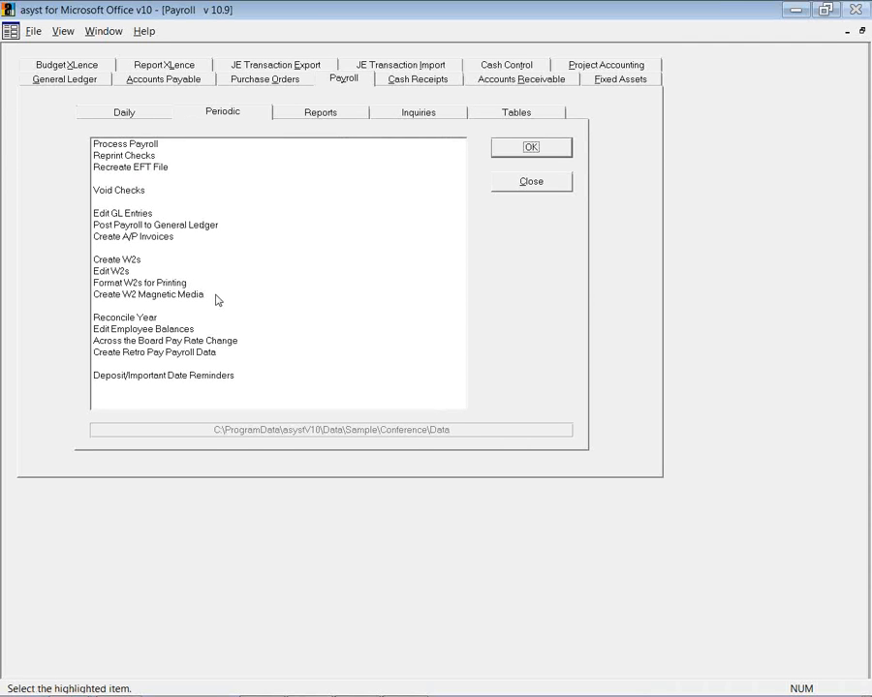
click(133, 145)
click(494, 147)
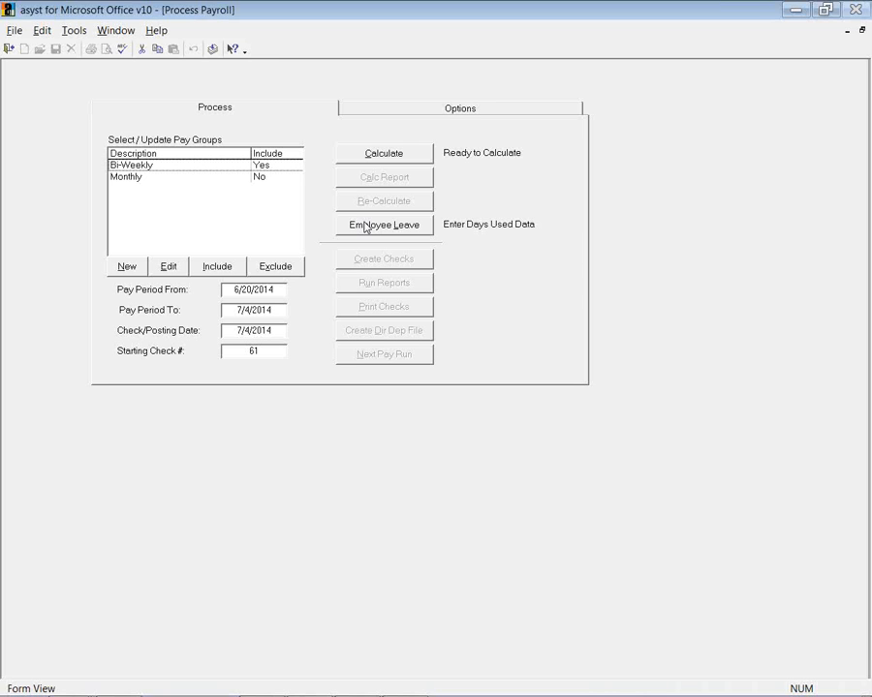
Review the Process Payroll options, including the checkbook and pay run frequency, and exit without calculating the payroll
click(400, 112)
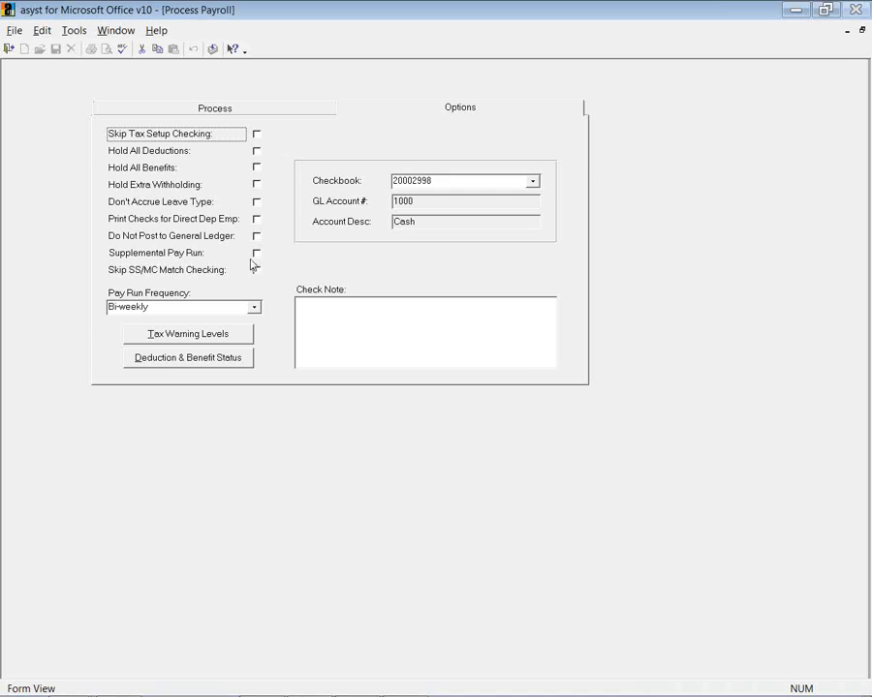
click(188, 110)
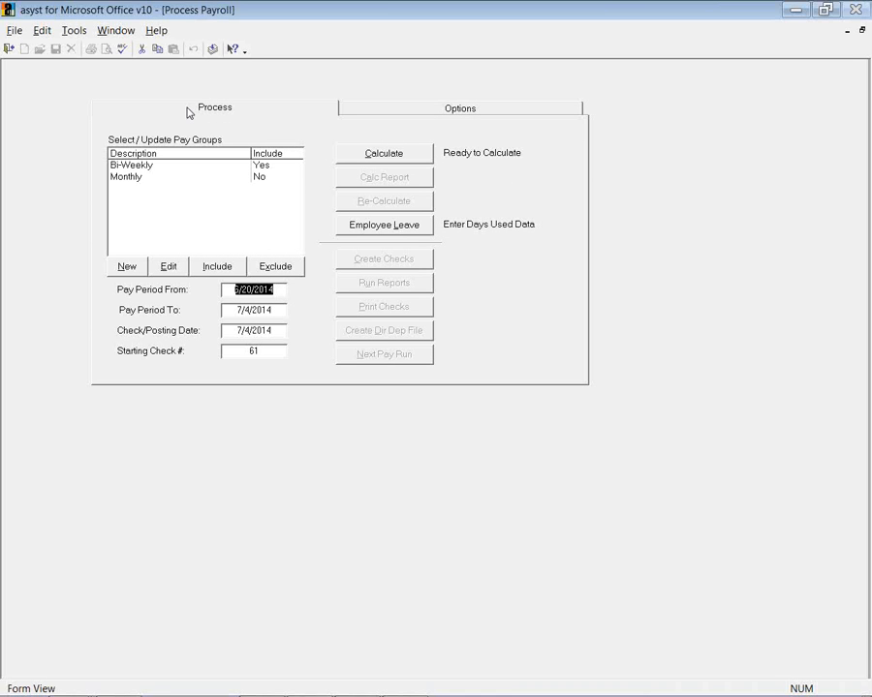
click(9, 48)
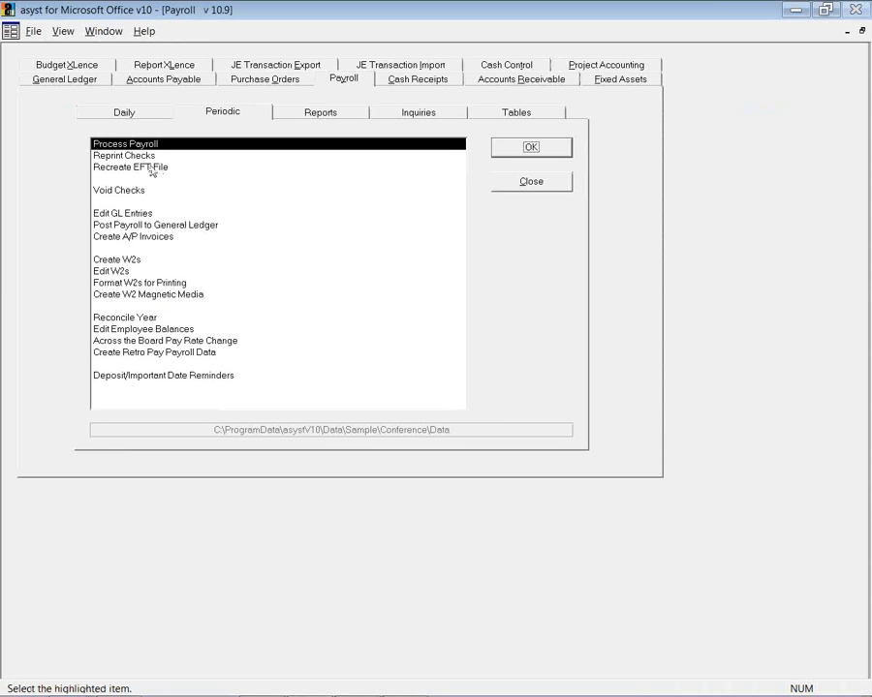
Go through the Reprint Checks, Recreate EFT File, Void Checks and Post Payroll to General Ledger entries among the periodic payroll tasks
key(Down)
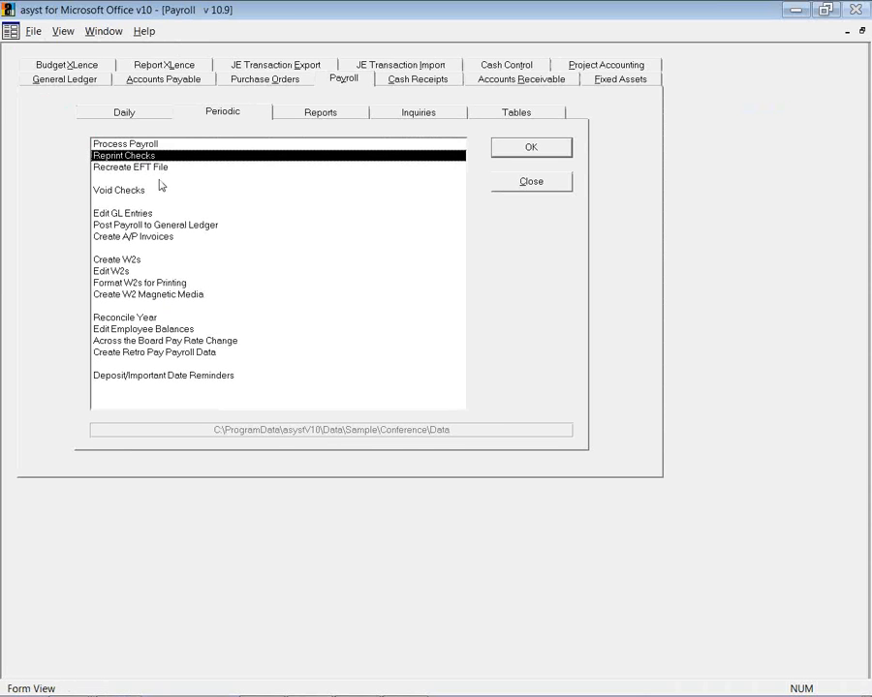
click(157, 172)
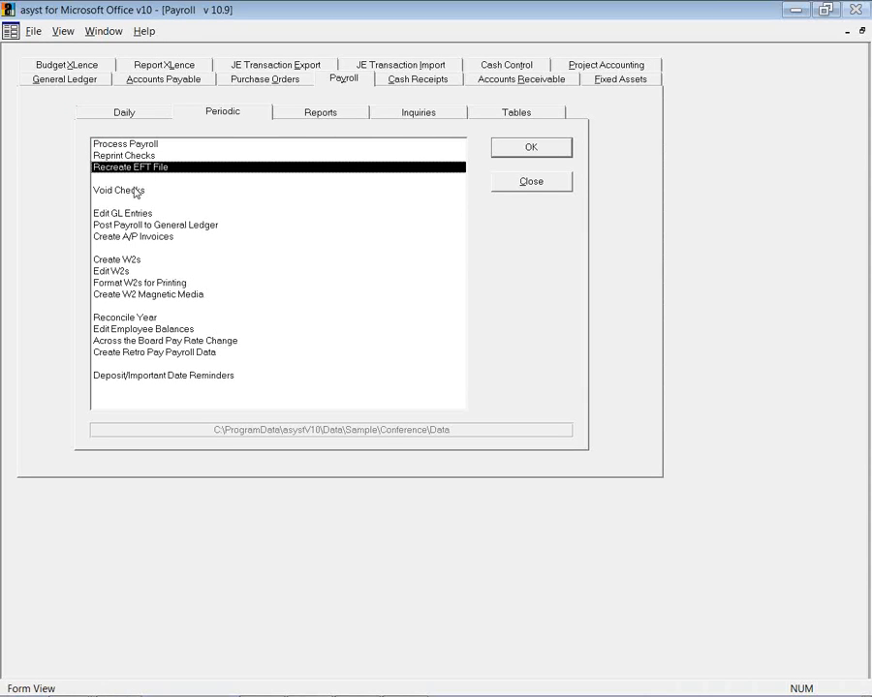
click(137, 191)
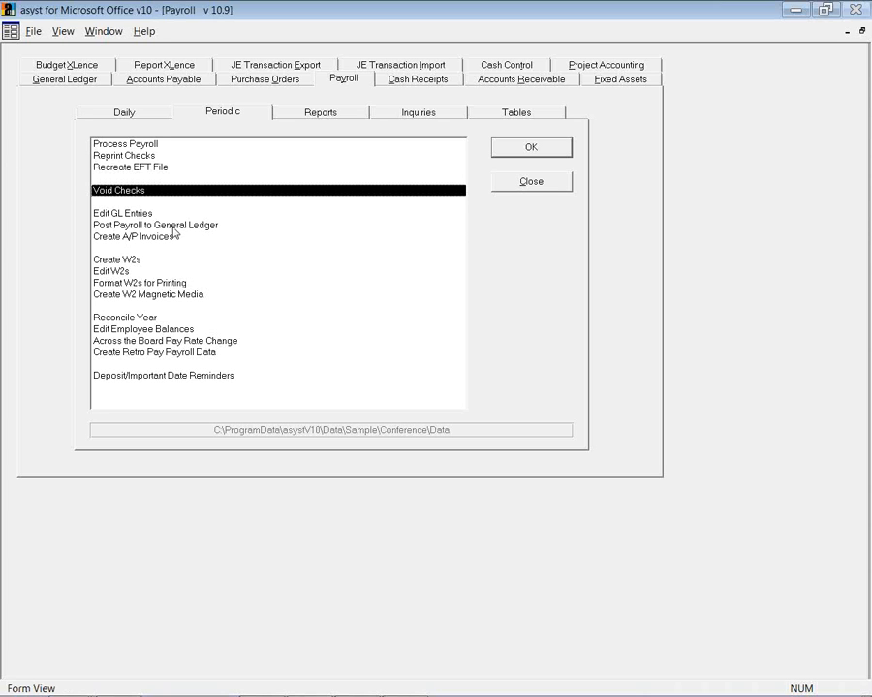
click(174, 227)
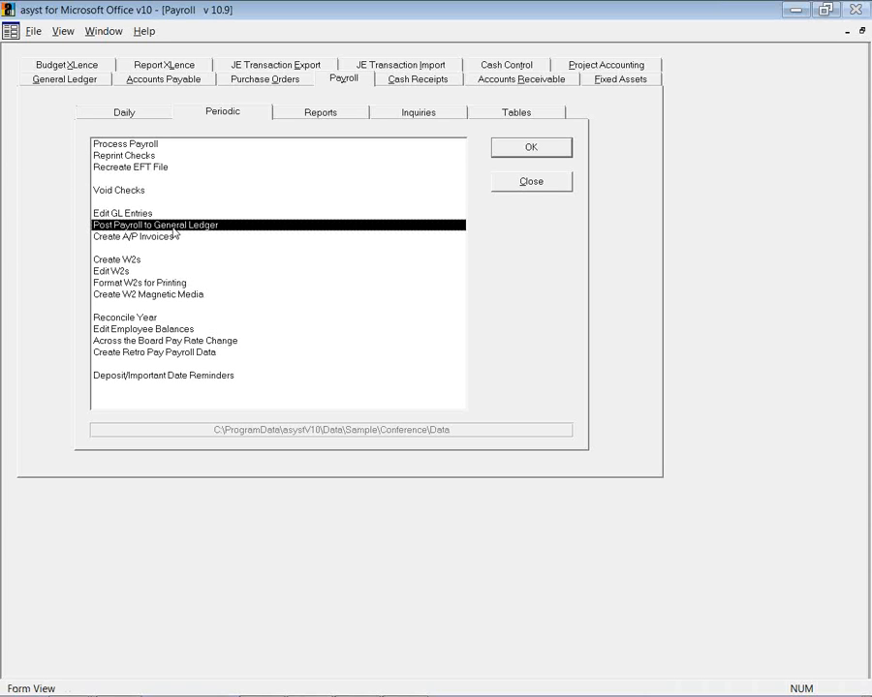
Open the General Ledger Account Balance Drill Down inquiry and display the General Fund's Administration transactions
click(88, 82)
click(346, 117)
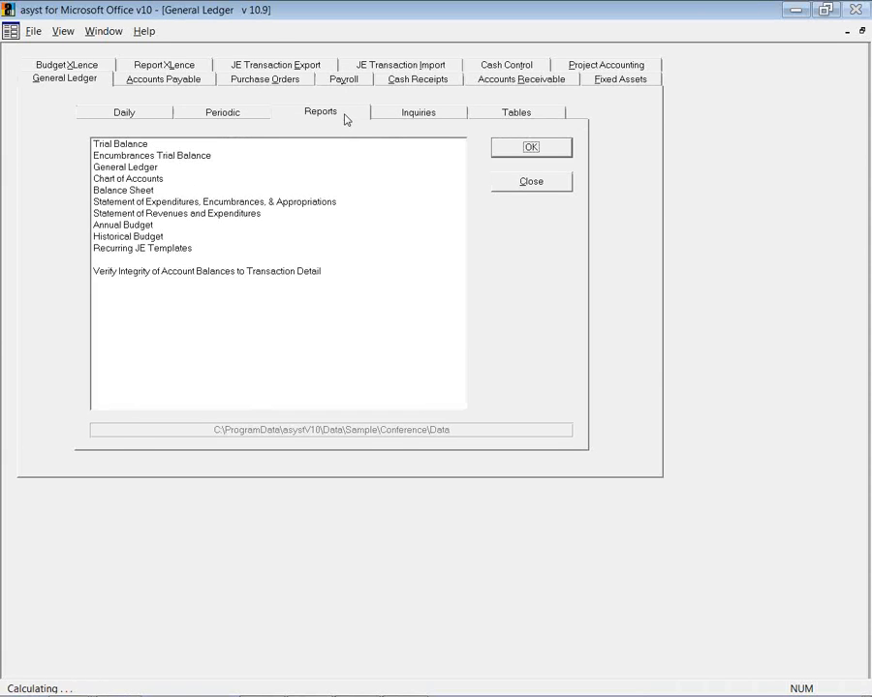
click(382, 116)
double_click(198, 180)
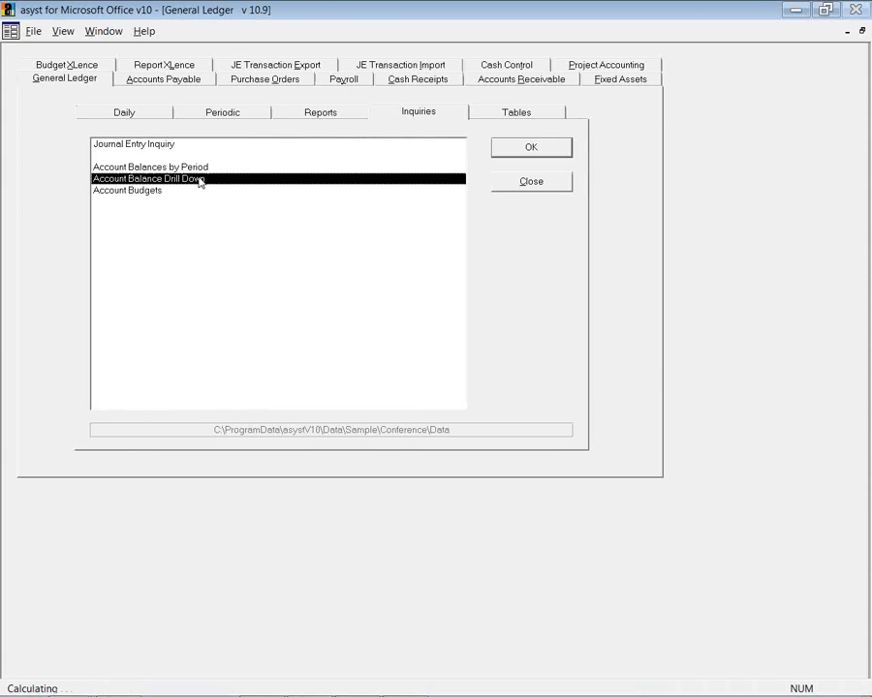
click(115, 121)
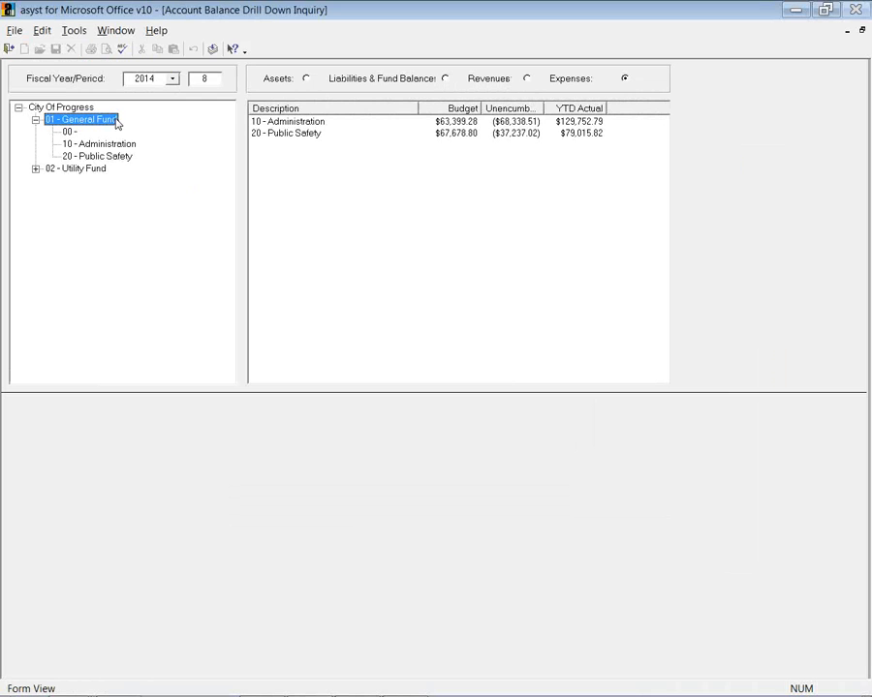
double_click(292, 122)
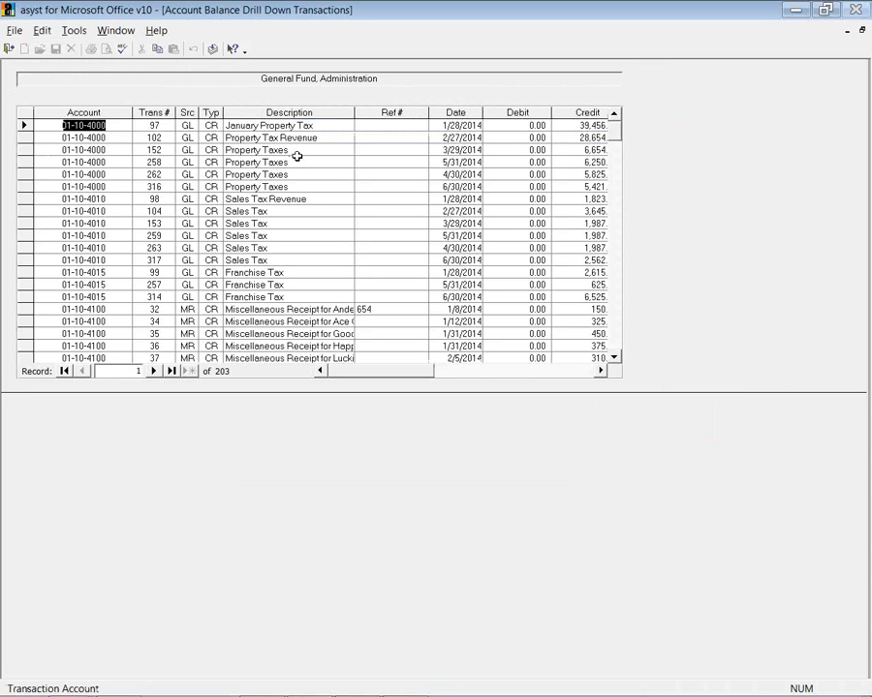
Inspect the Payroll Run 5 journal entry dated 2/15/2014 and its per-employee source detail, and exit the drill-down inquiry
drag(617, 136, 609, 222)
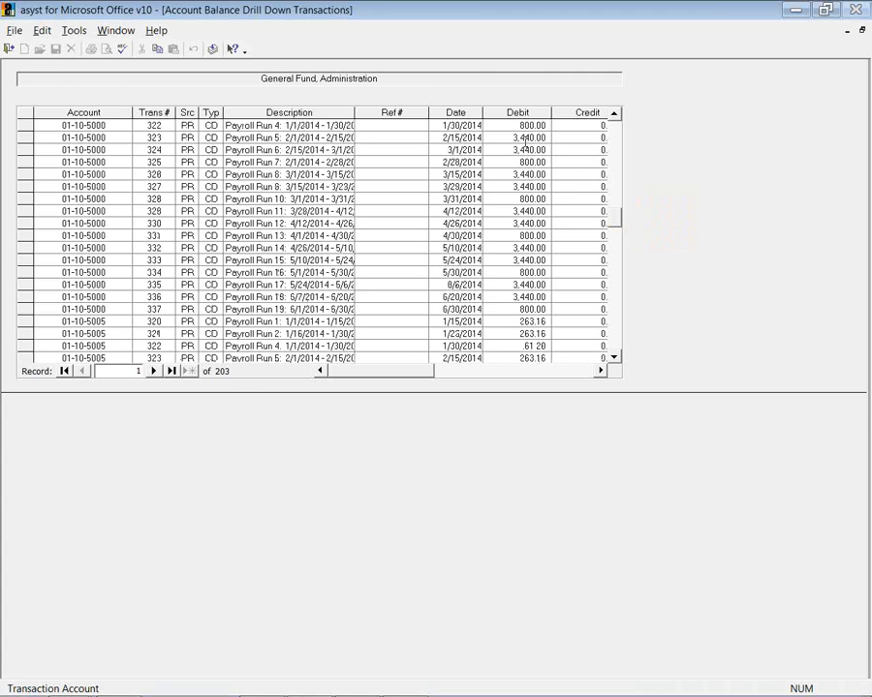
double_click(518, 136)
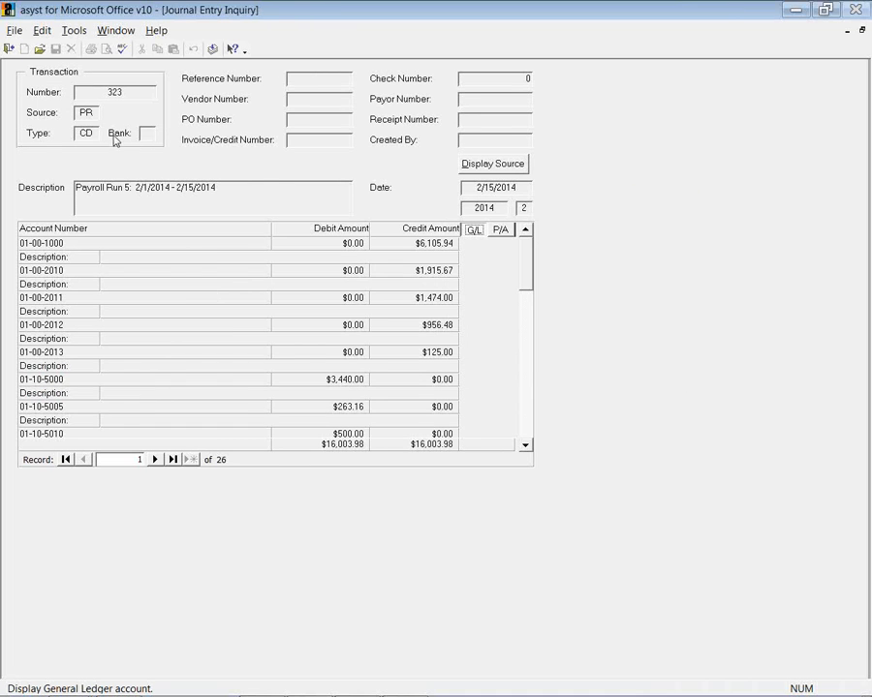
click(492, 163)
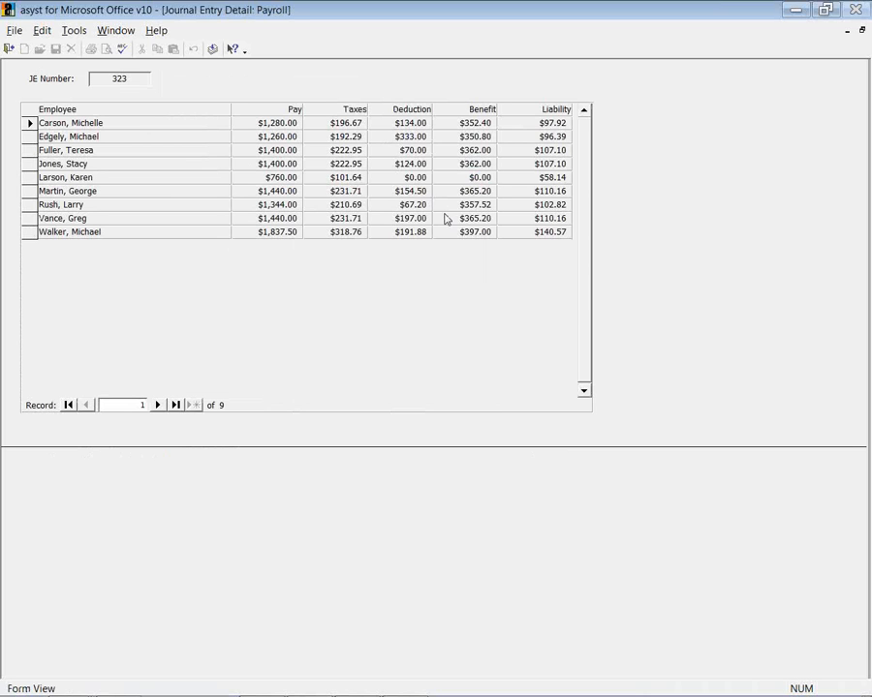
click(9, 50)
click(9, 49)
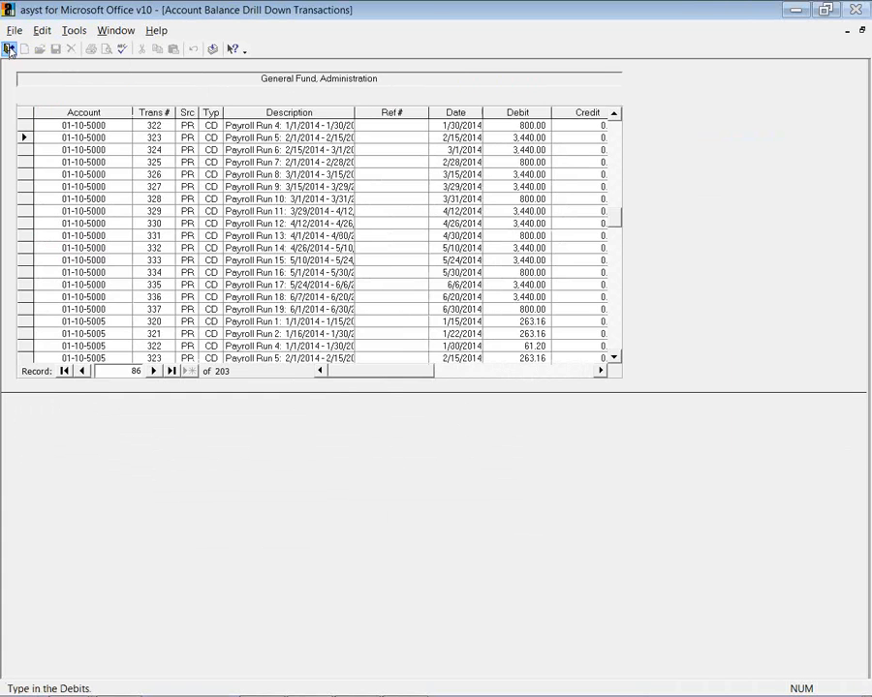
click(9, 49)
click(9, 49)
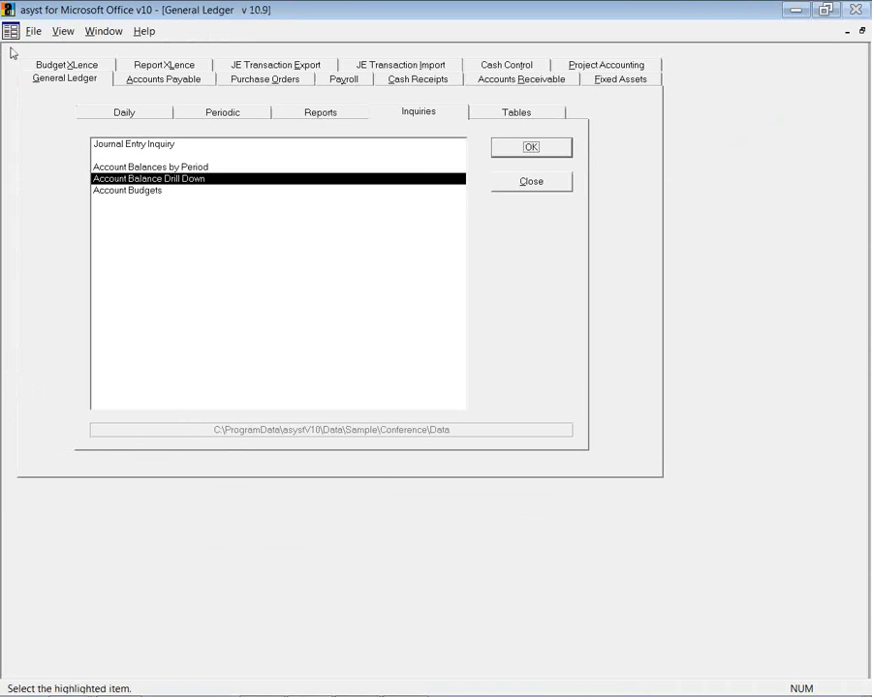
Return to the periodic payroll tasks and go over Create A/P Invoices and Create W2s
click(349, 84)
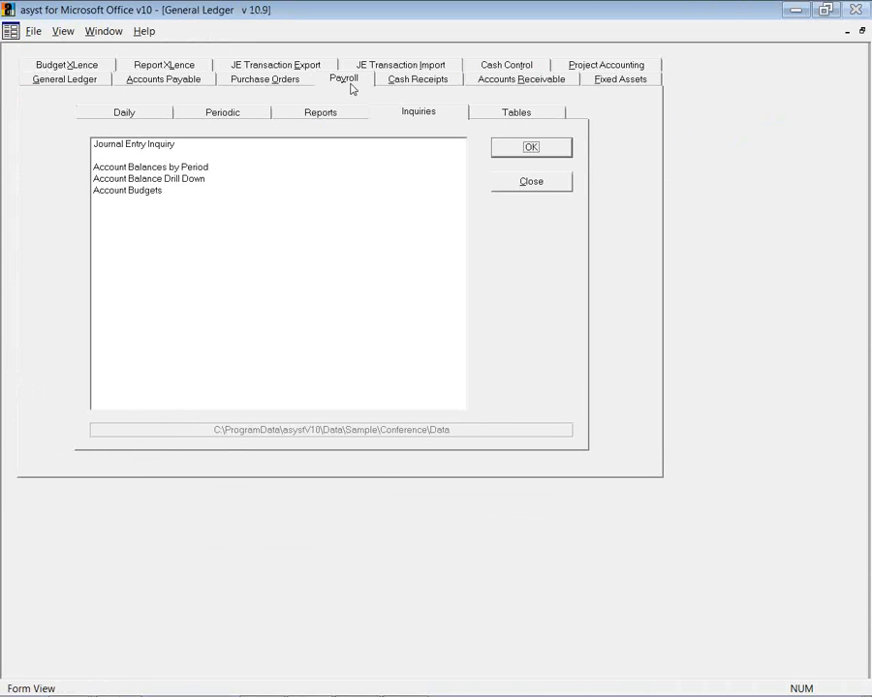
click(278, 116)
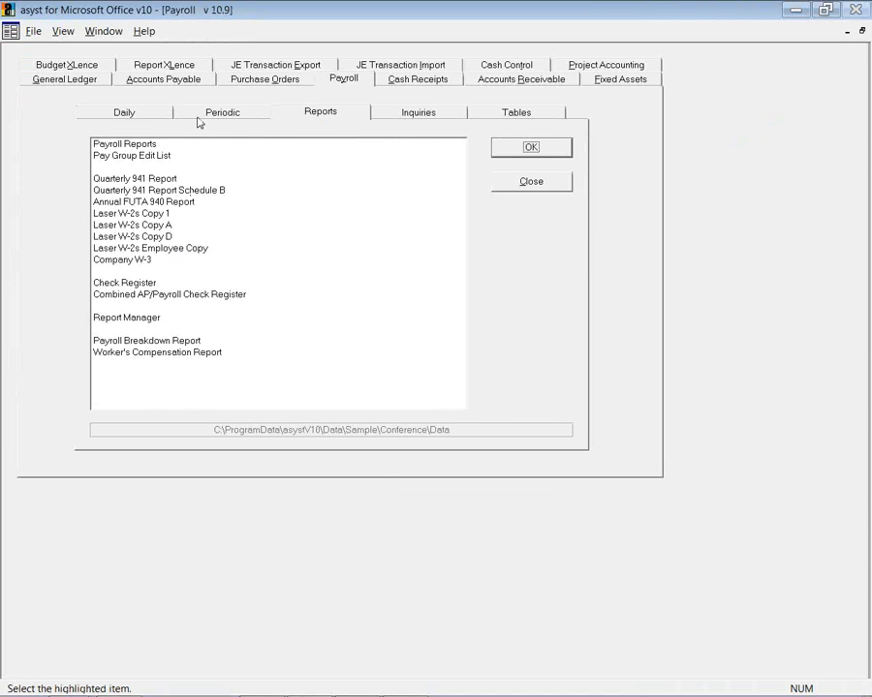
click(251, 117)
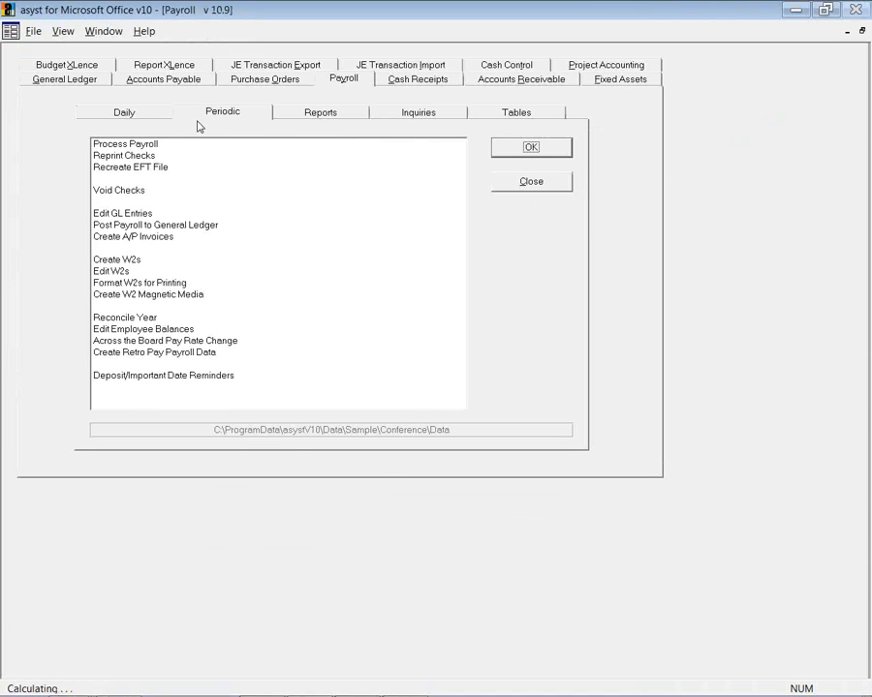
click(169, 239)
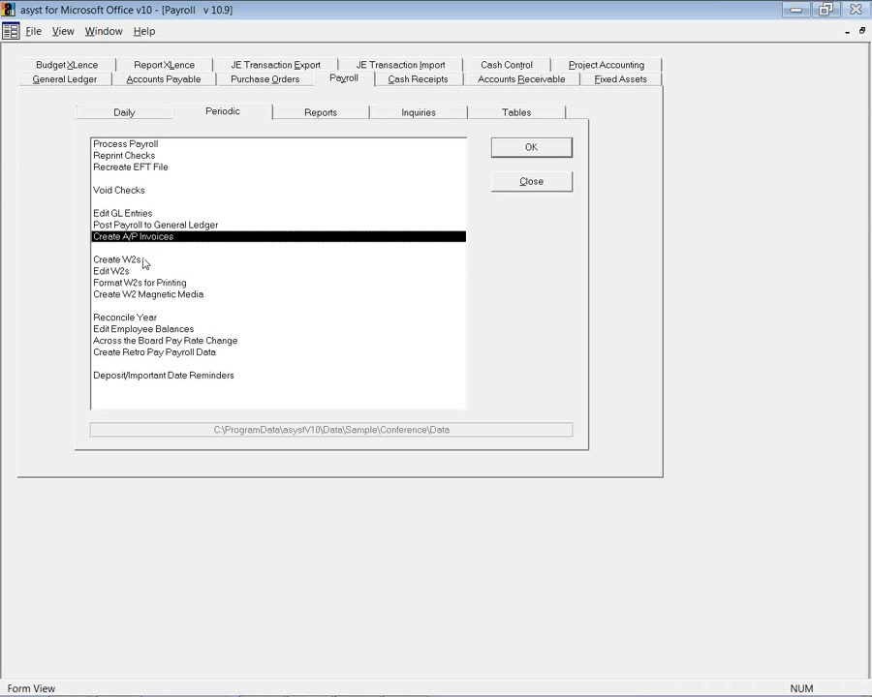
click(143, 261)
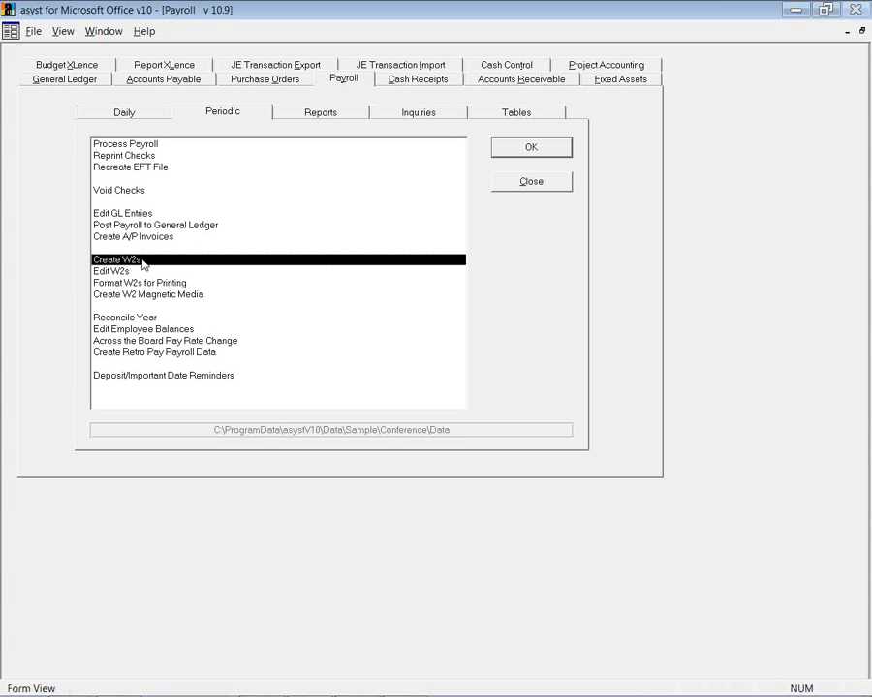
View the settings of the Across the Board Pay Rate Change and cancel without changing any rates
click(167, 342)
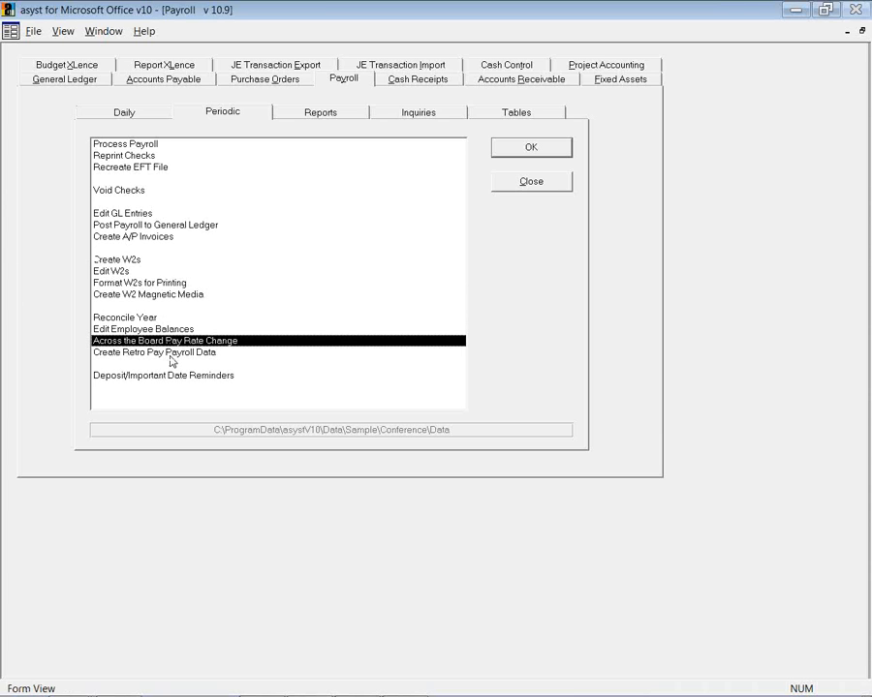
click(523, 149)
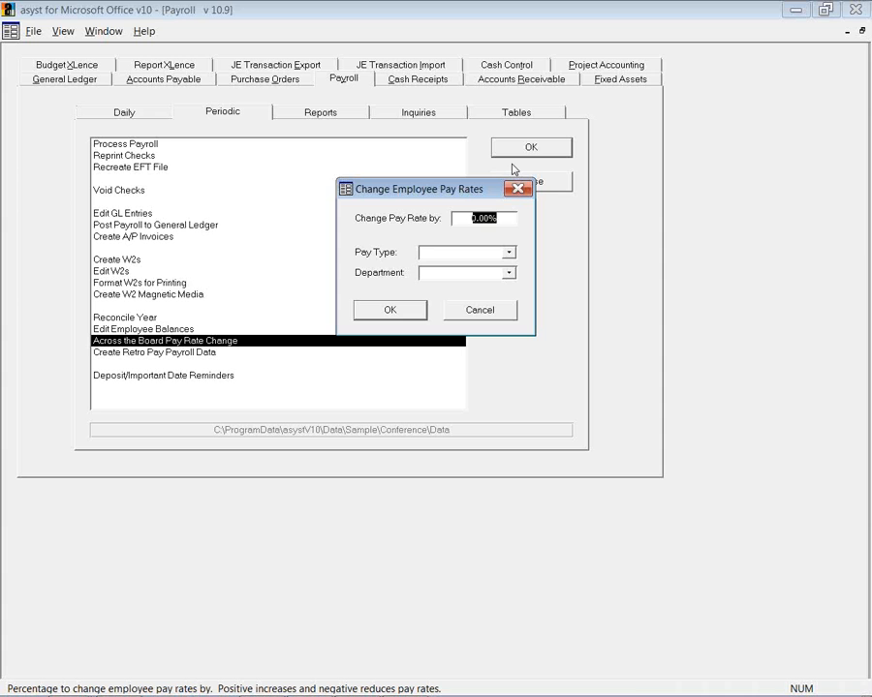
click(473, 314)
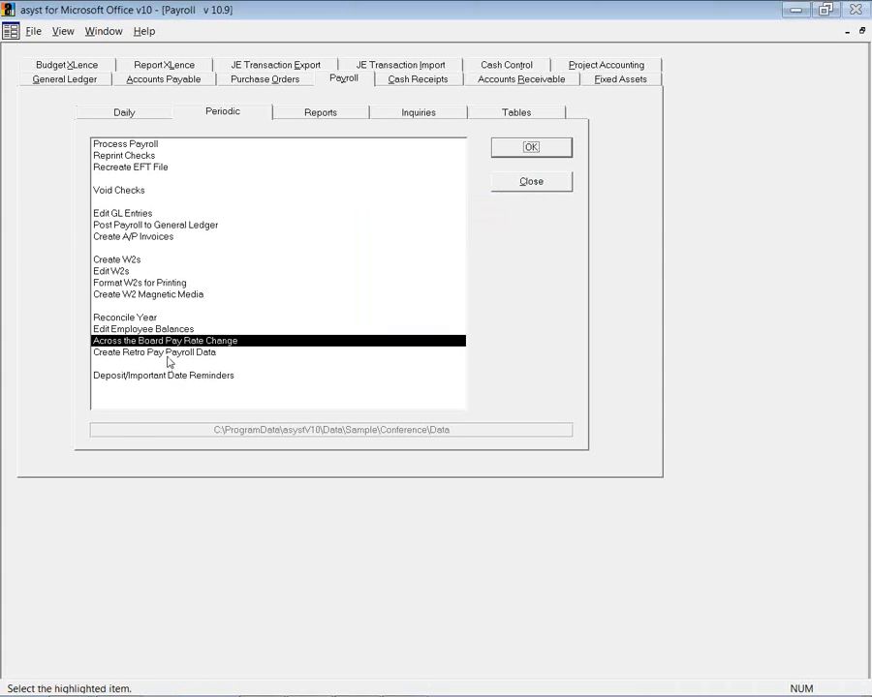
View the employee selection and date range settings for creating retro pay payroll data, and cancel without creating any
click(169, 355)
click(499, 152)
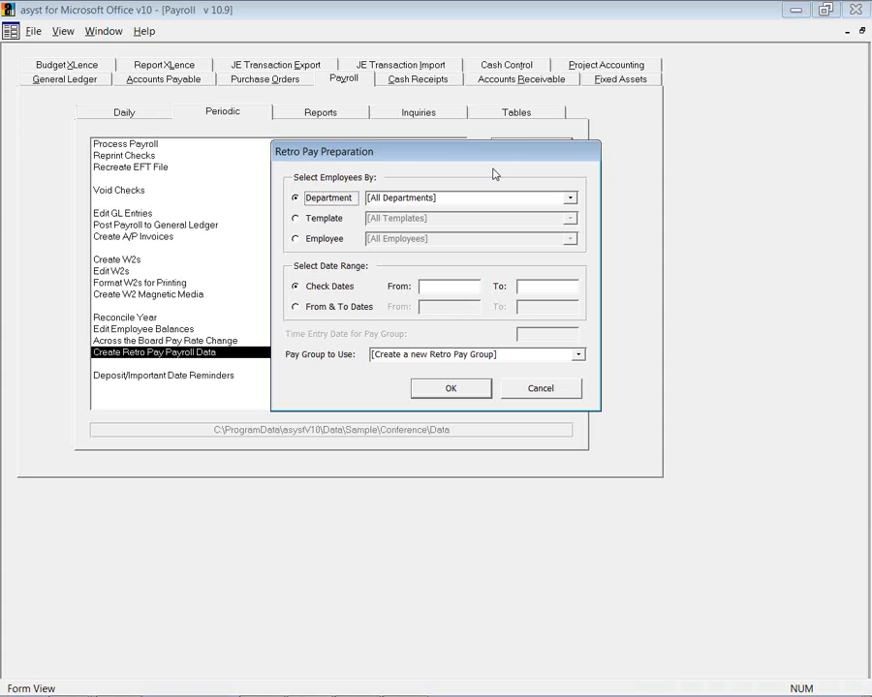
click(532, 388)
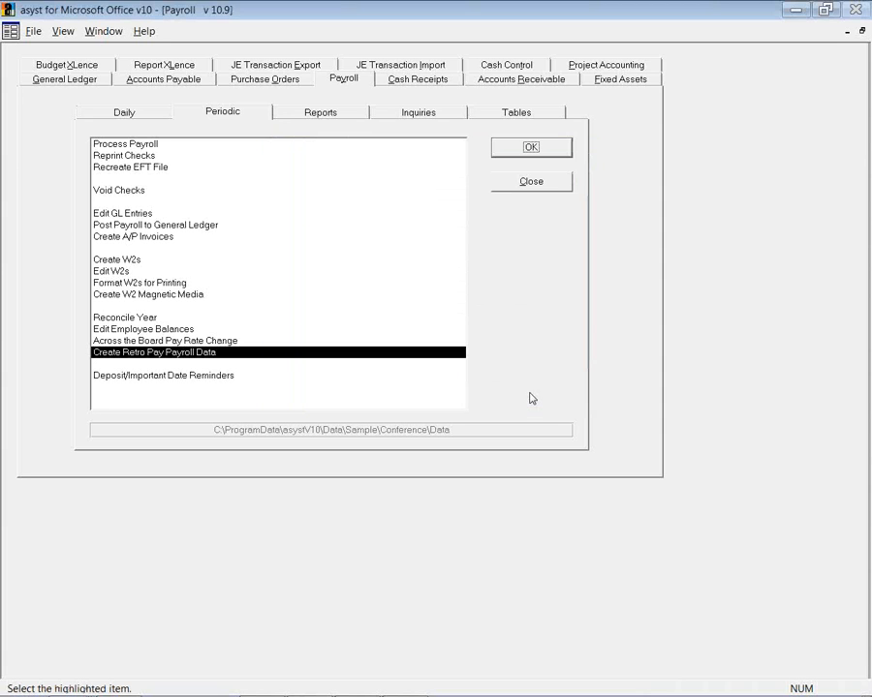
Open Payroll Reports and choose payroll run 8, covering 3/1/2014 to 3/15/2014
click(355, 118)
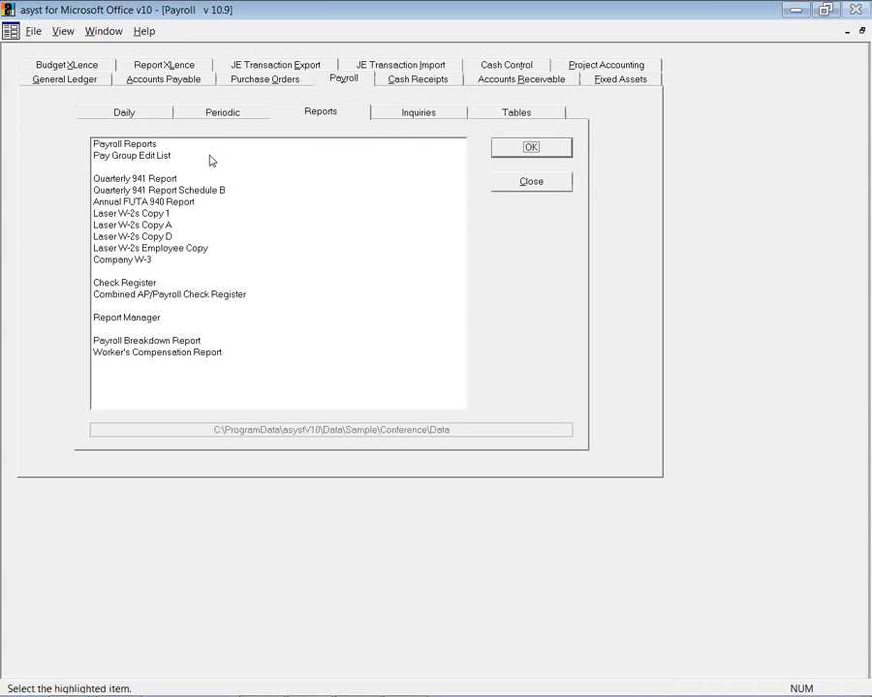
click(135, 144)
click(511, 152)
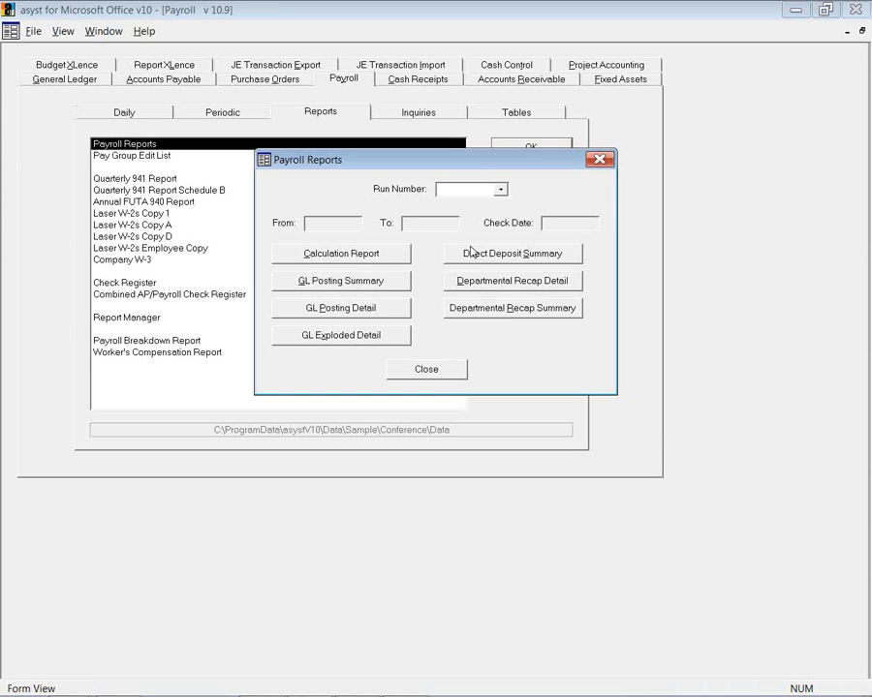
click(500, 189)
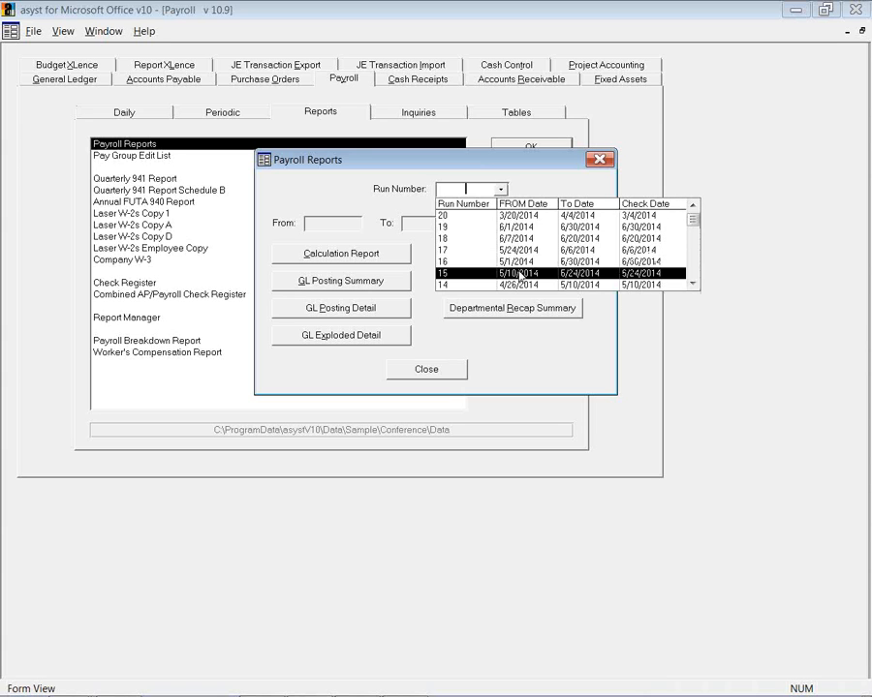
click(694, 284)
click(694, 284)
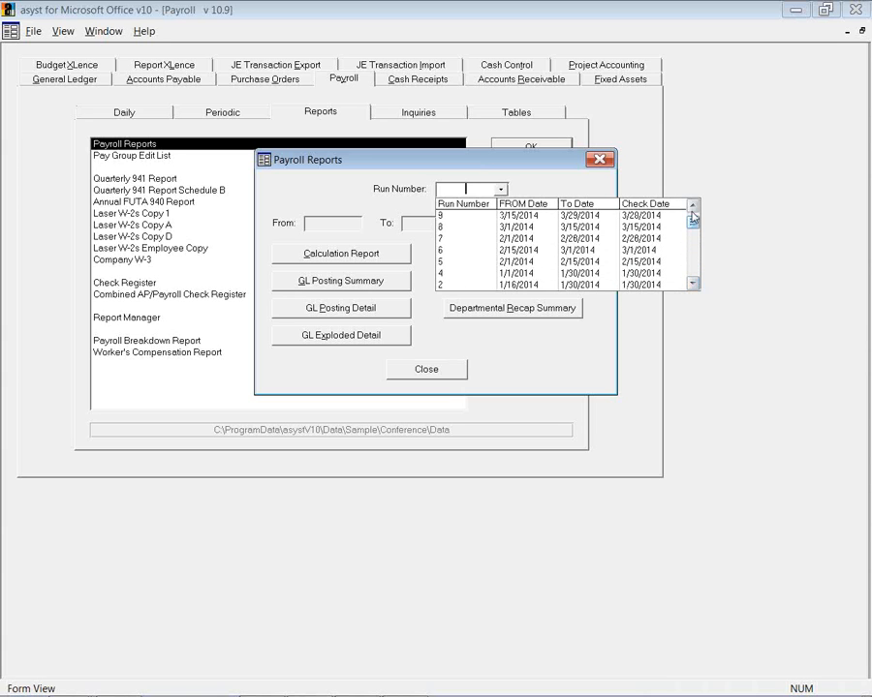
click(517, 228)
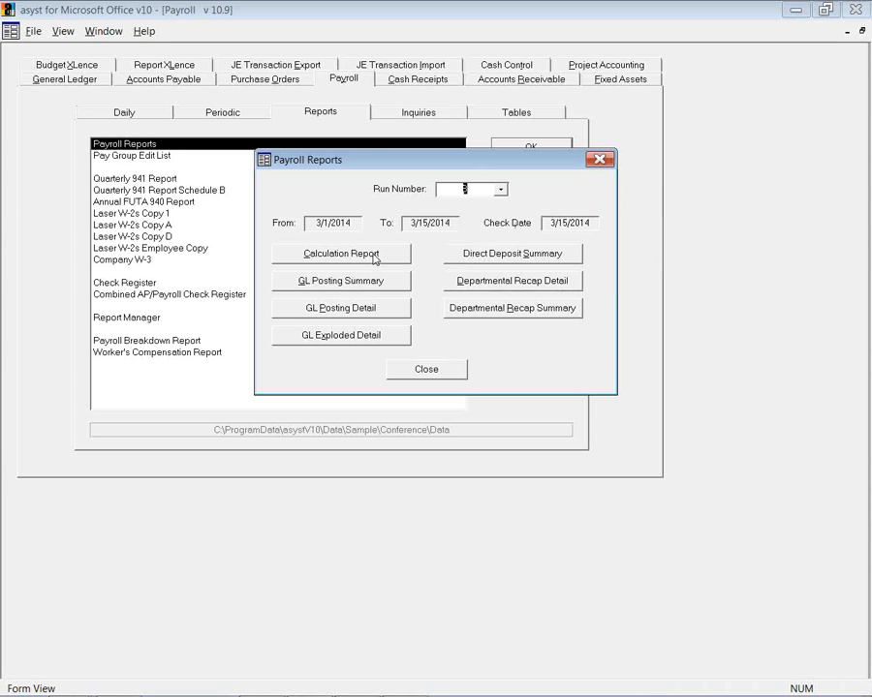
Preview the GL Posting Summary for the chosen run, close it, and preview the Departmental Recap Detail at a readable size
click(356, 282)
click(374, 277)
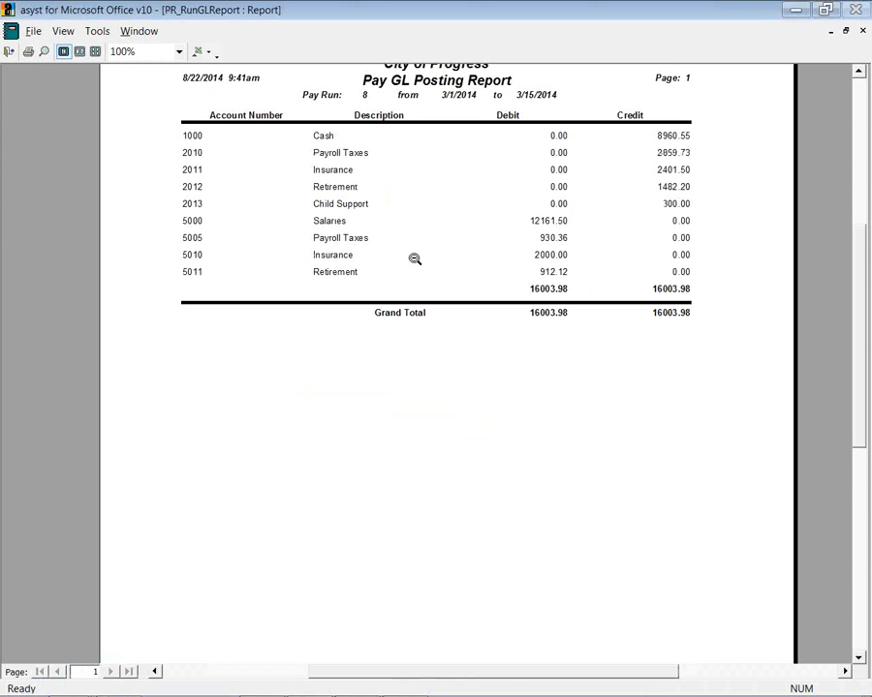
click(9, 51)
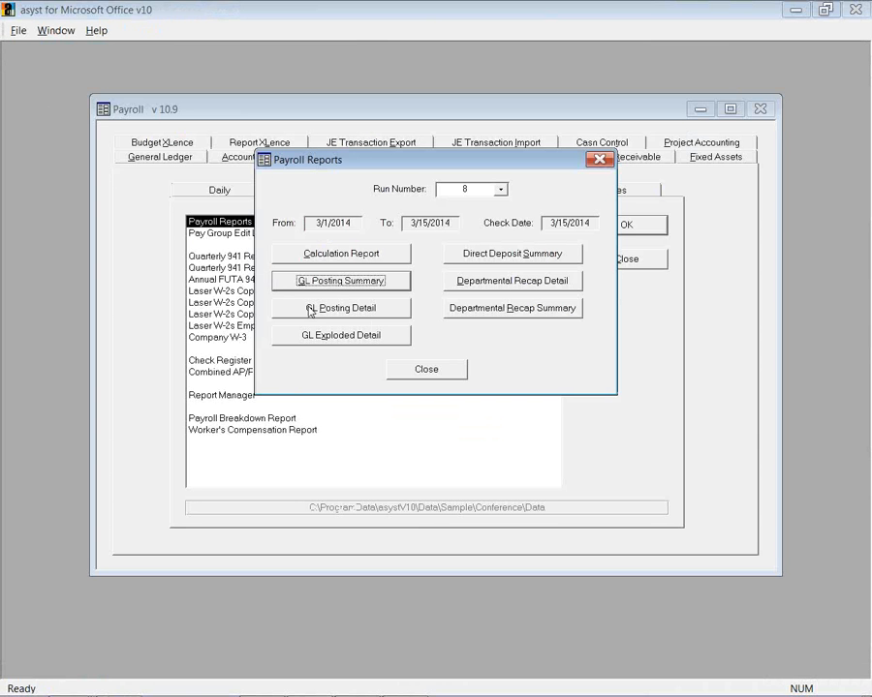
click(475, 281)
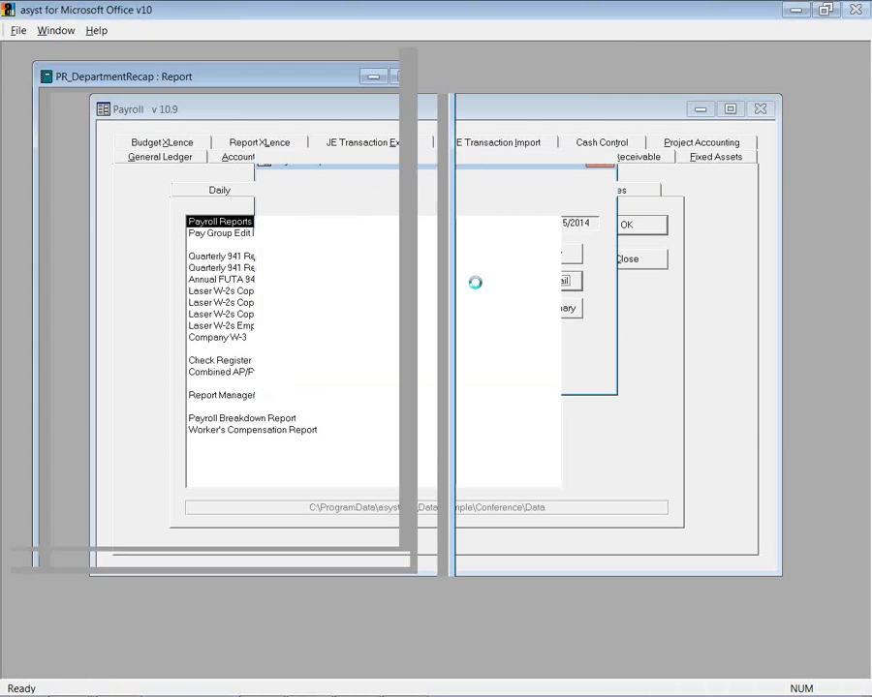
click(455, 202)
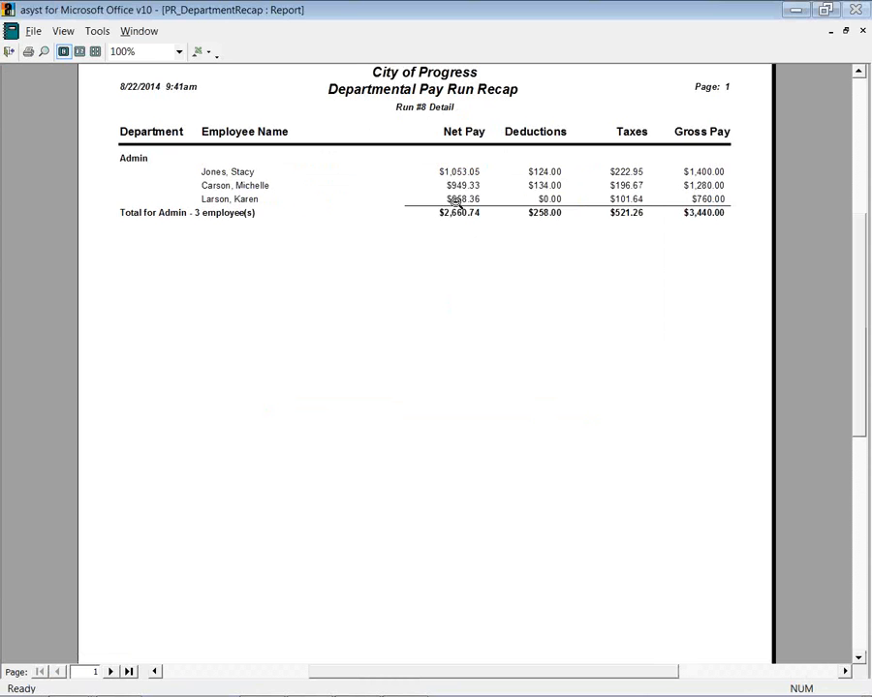
Close the Departmental Recap preview and the payroll run reports, and highlight the Quarterly 941 and Annual FUTA 940 reports in the list
click(9, 51)
click(453, 376)
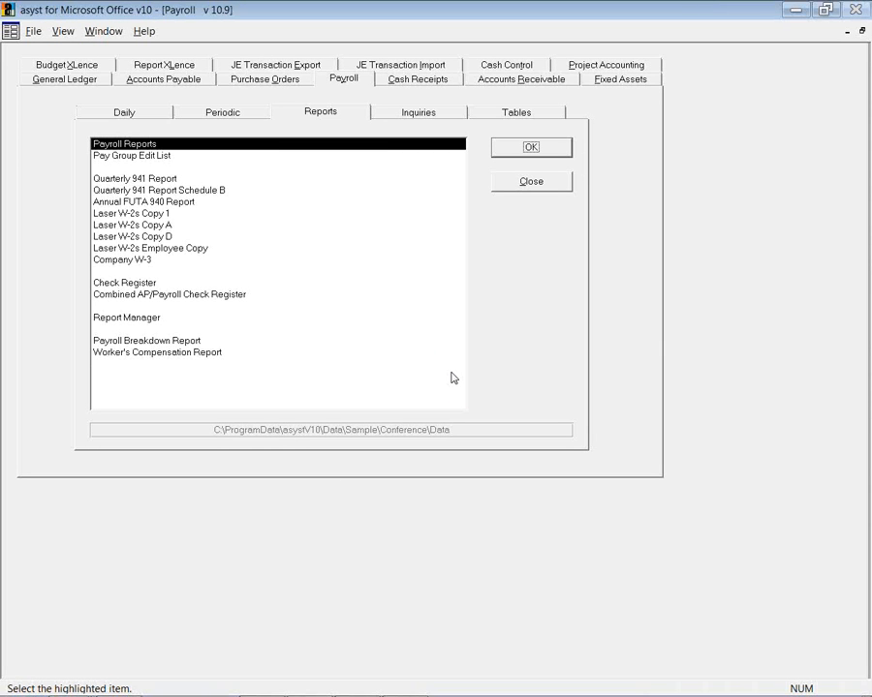
click(150, 181)
click(155, 202)
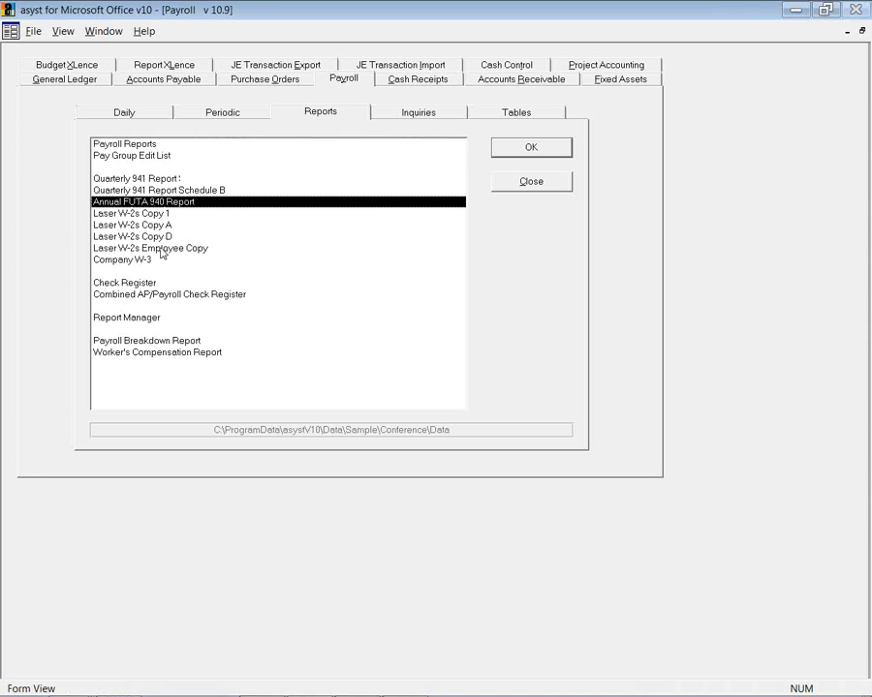
Open Report Manager, look up reports in the Payroll Activity Reports format, and open the Benefits By Employee report
click(152, 320)
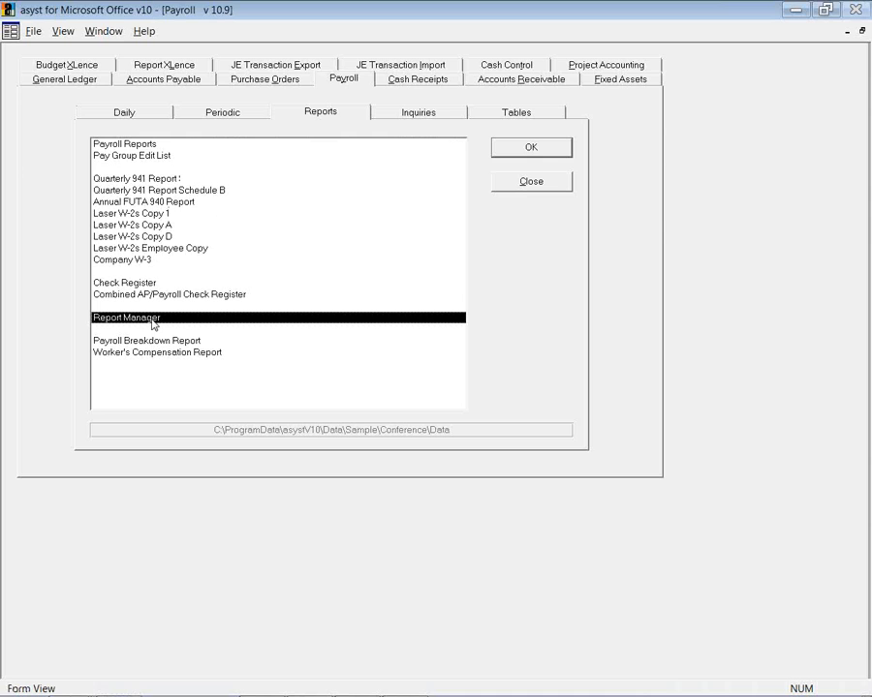
click(529, 149)
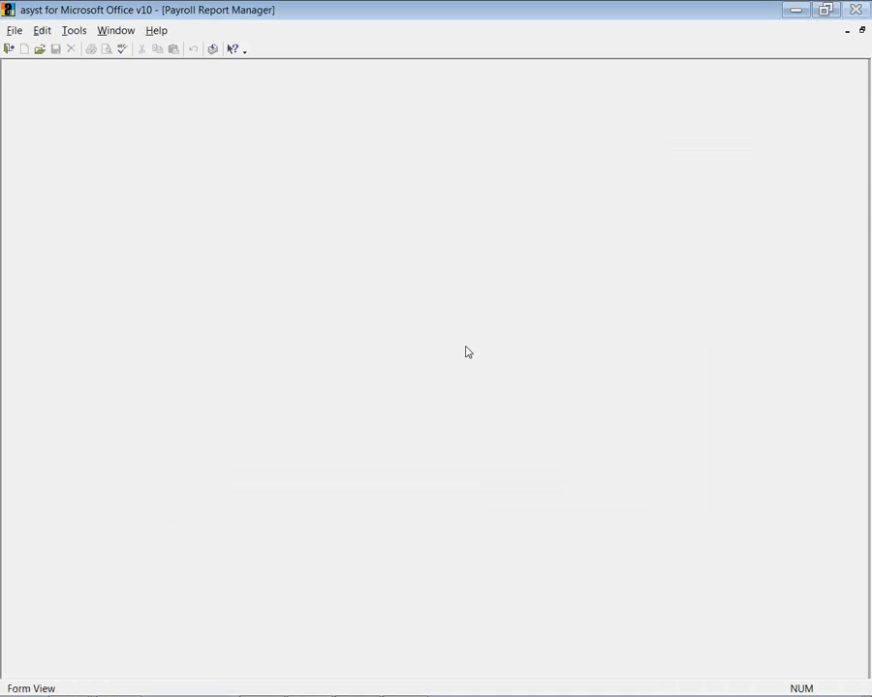
click(40, 50)
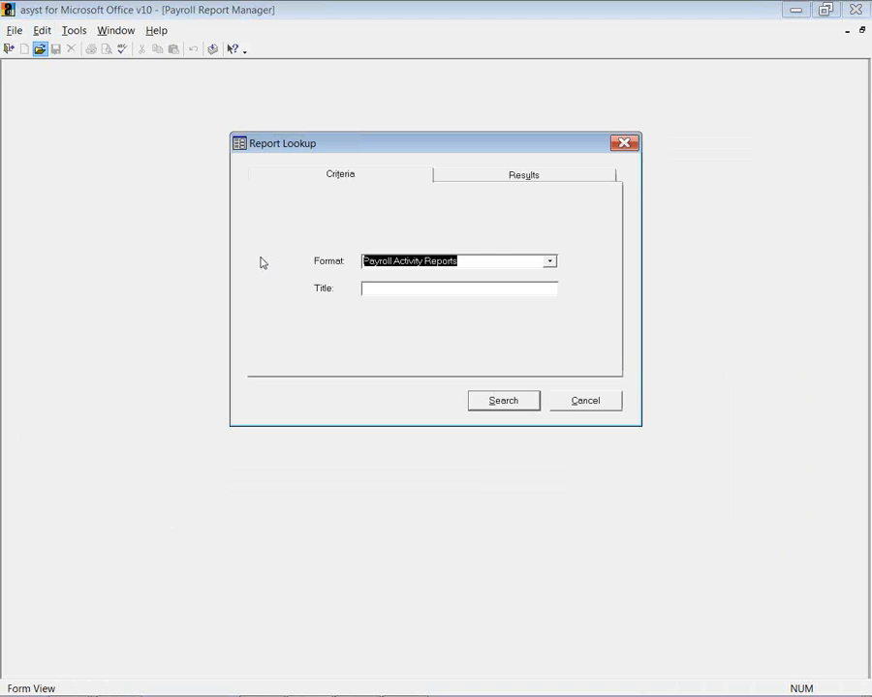
click(549, 262)
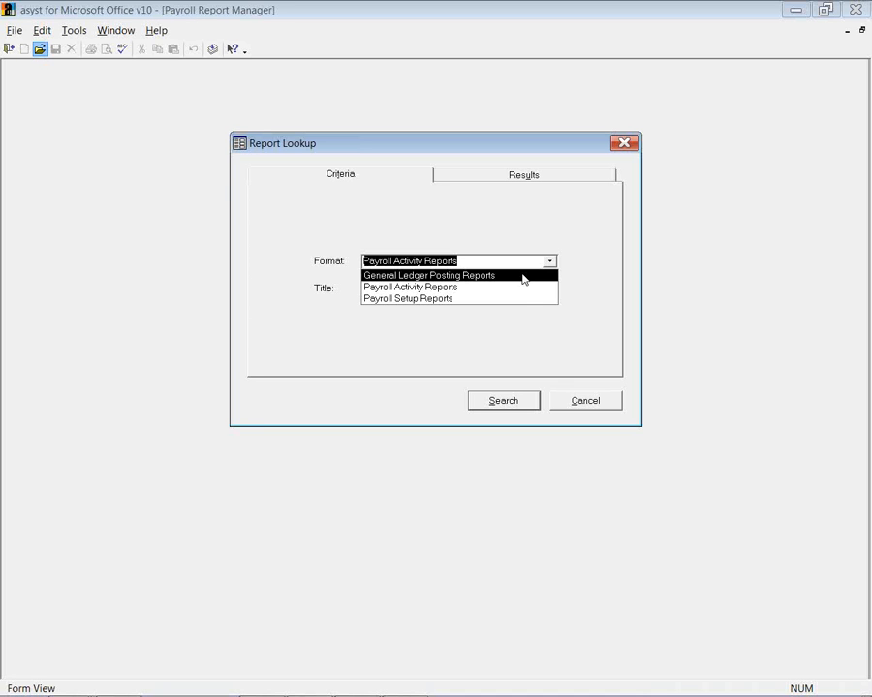
click(521, 288)
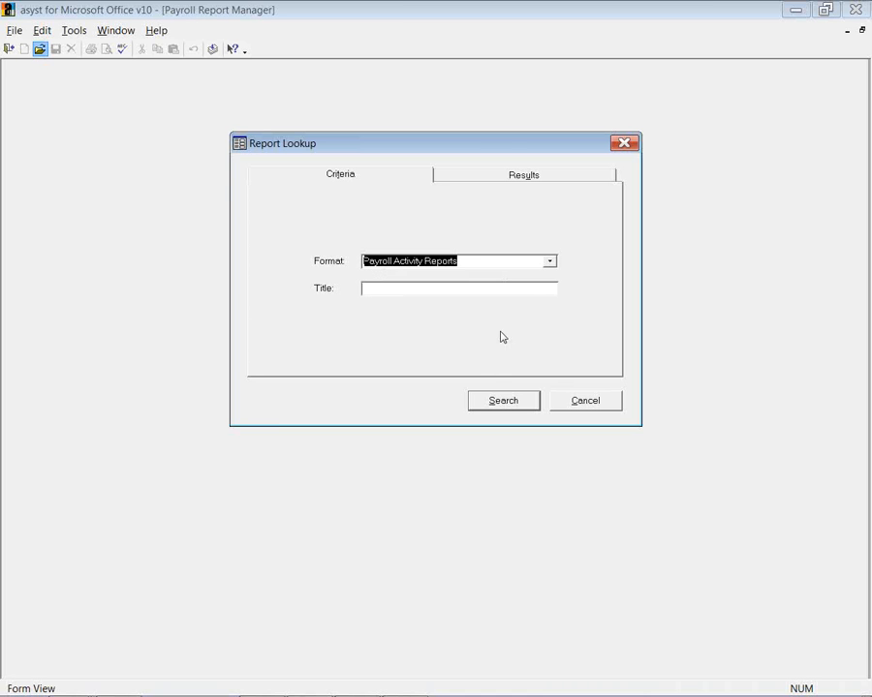
click(495, 406)
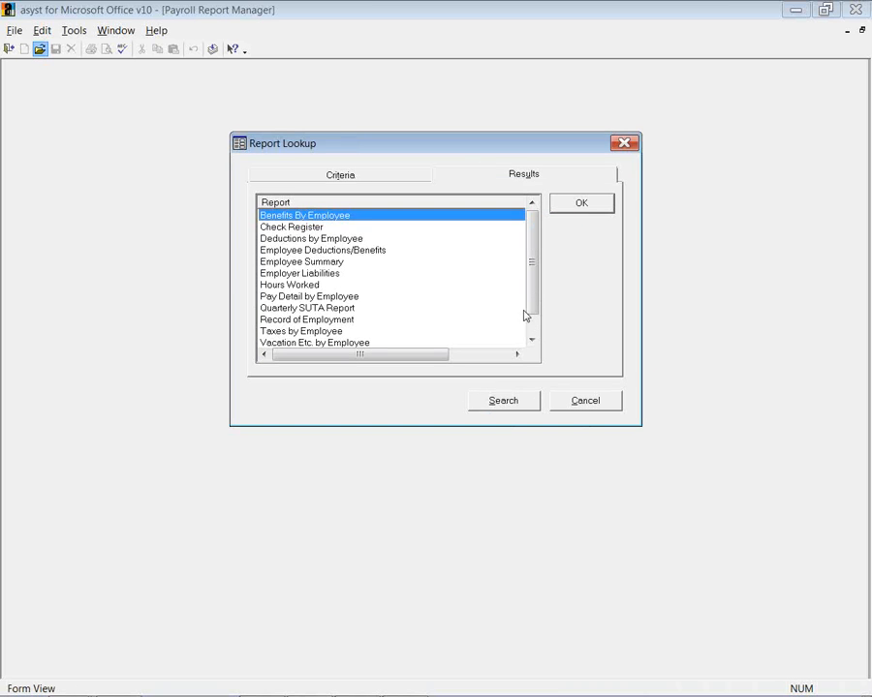
click(579, 208)
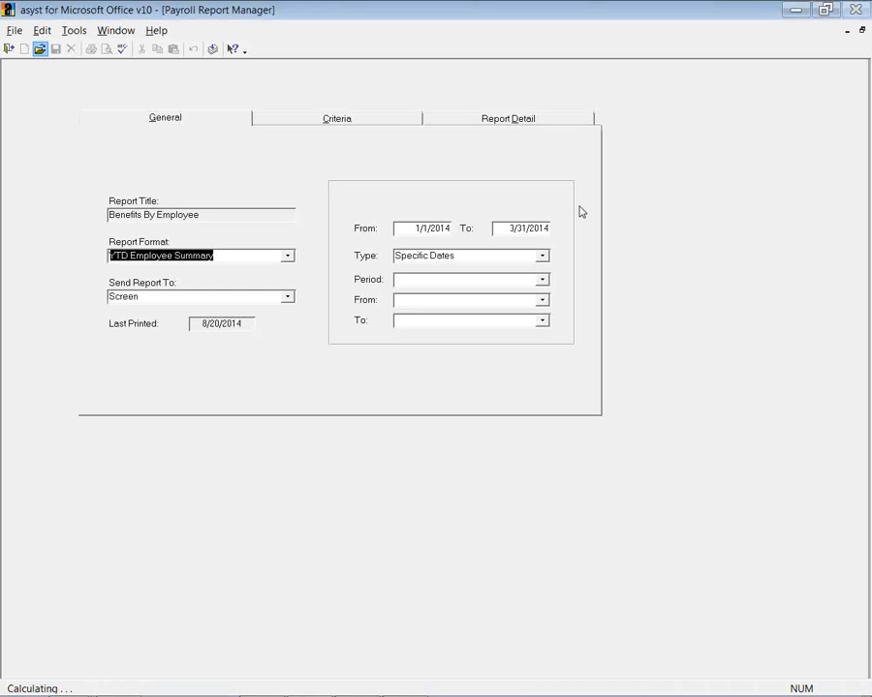
Examine all report formats available for Benefits By Employee and its record selection criteria, and exit Report Manager
click(288, 256)
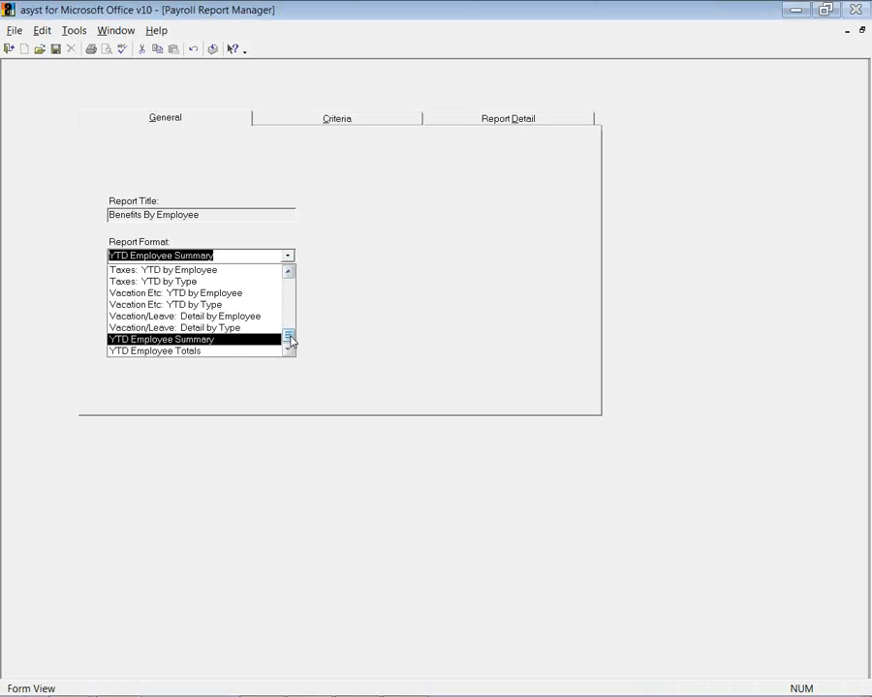
drag(290, 339, 289, 283)
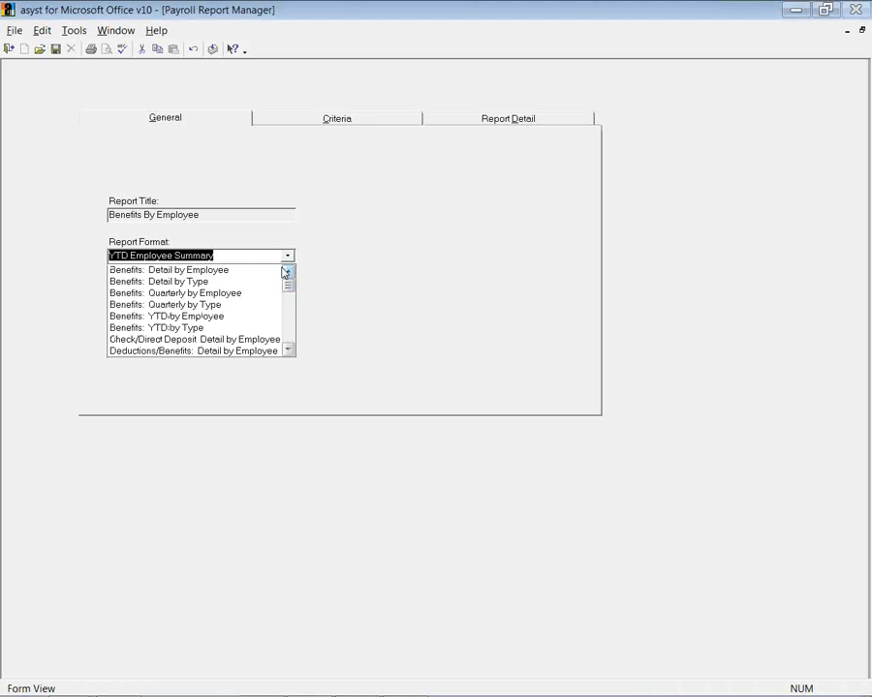
click(287, 352)
click(288, 352)
click(288, 352)
click(287, 352)
click(288, 352)
click(288, 353)
click(288, 352)
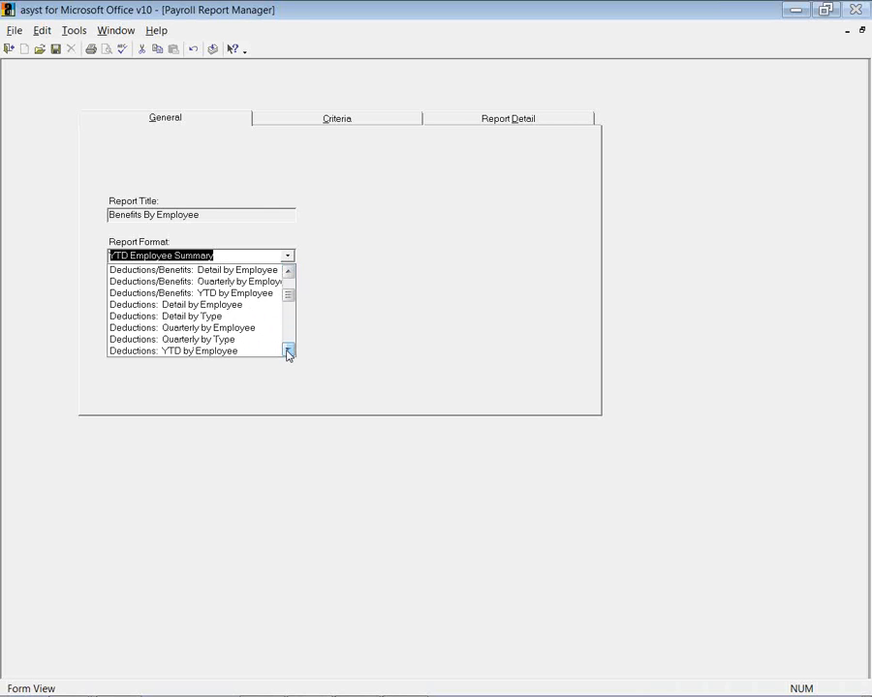
click(287, 353)
click(287, 351)
click(287, 350)
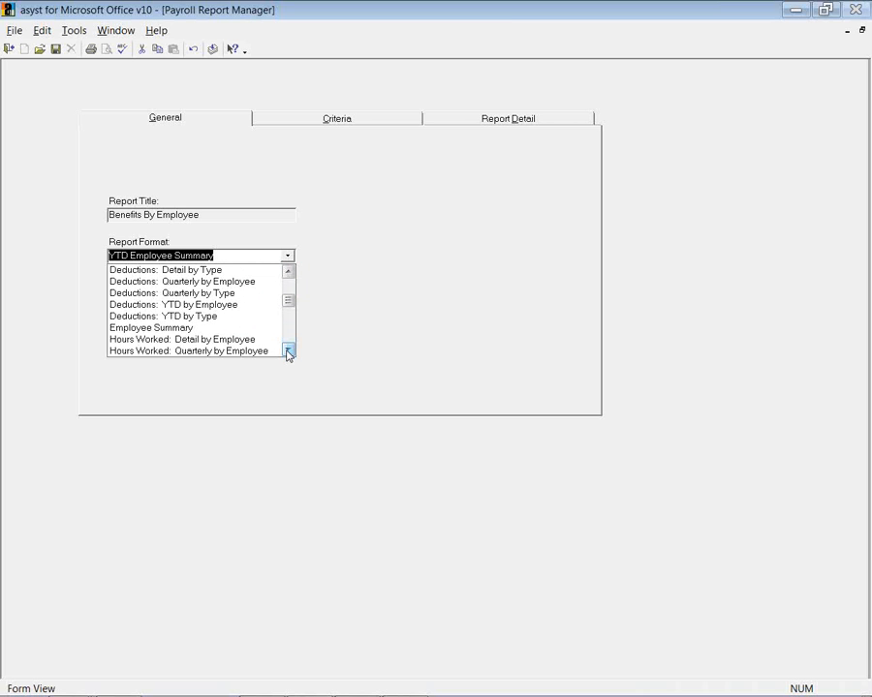
click(288, 350)
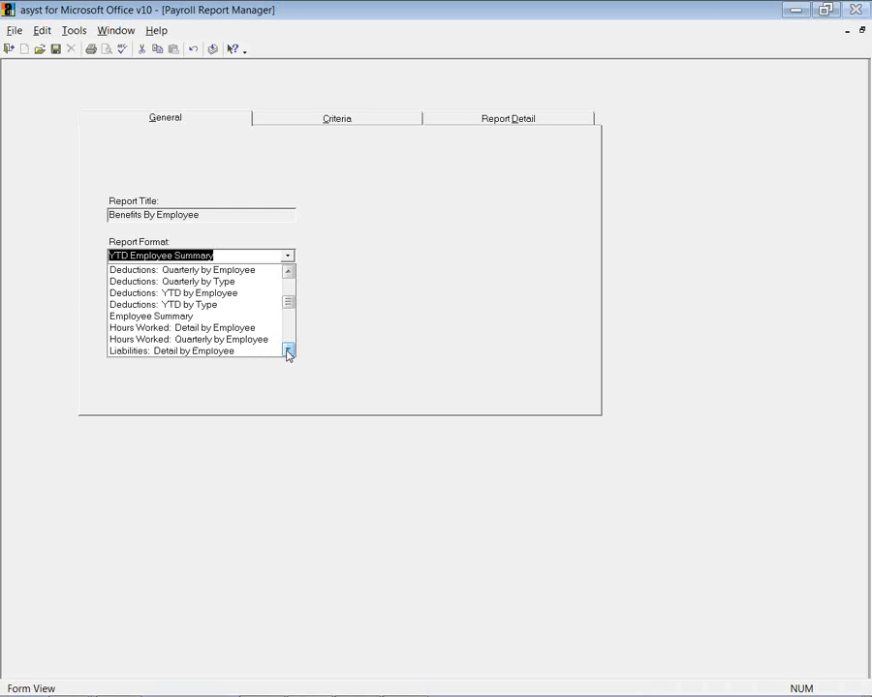
click(287, 350)
click(287, 351)
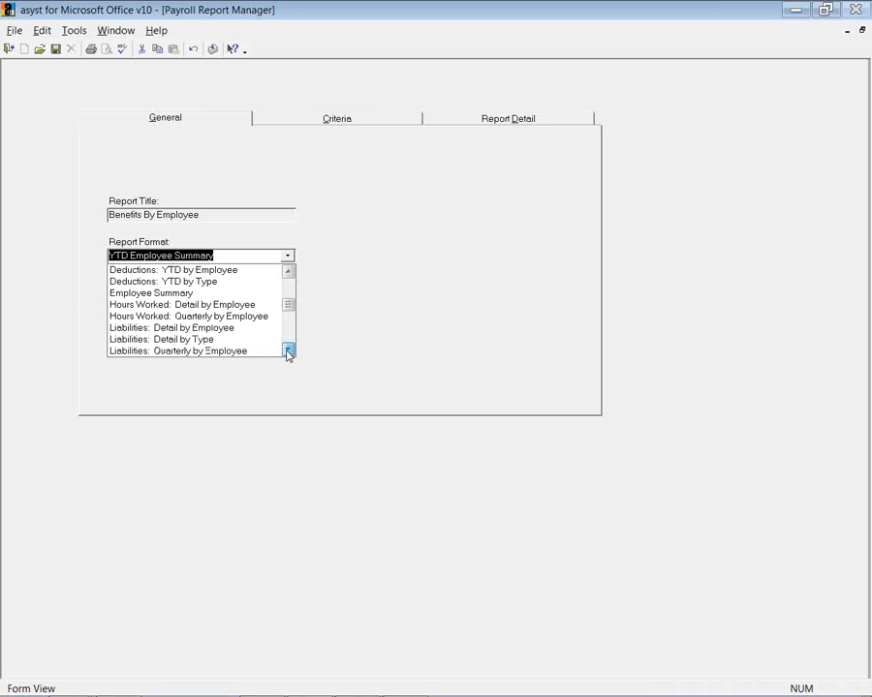
click(287, 351)
click(287, 351)
click(288, 351)
click(287, 351)
click(287, 350)
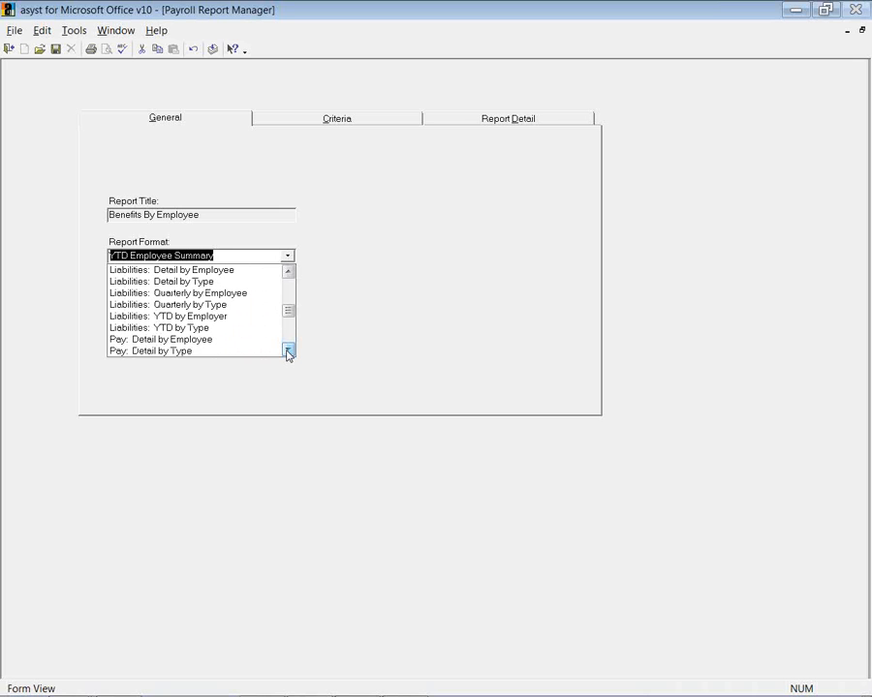
click(288, 350)
click(288, 350)
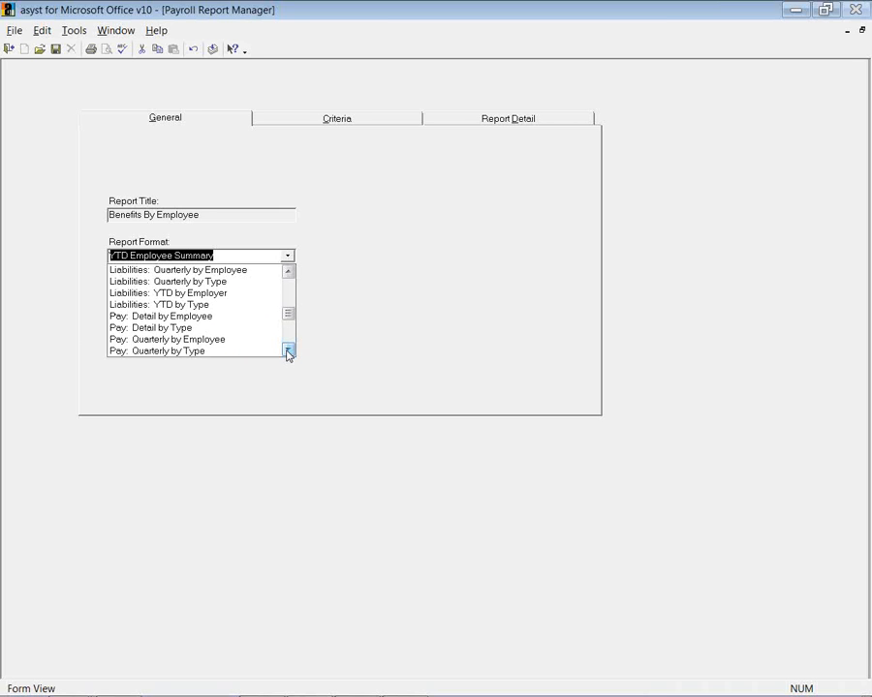
click(288, 351)
click(288, 350)
click(288, 350)
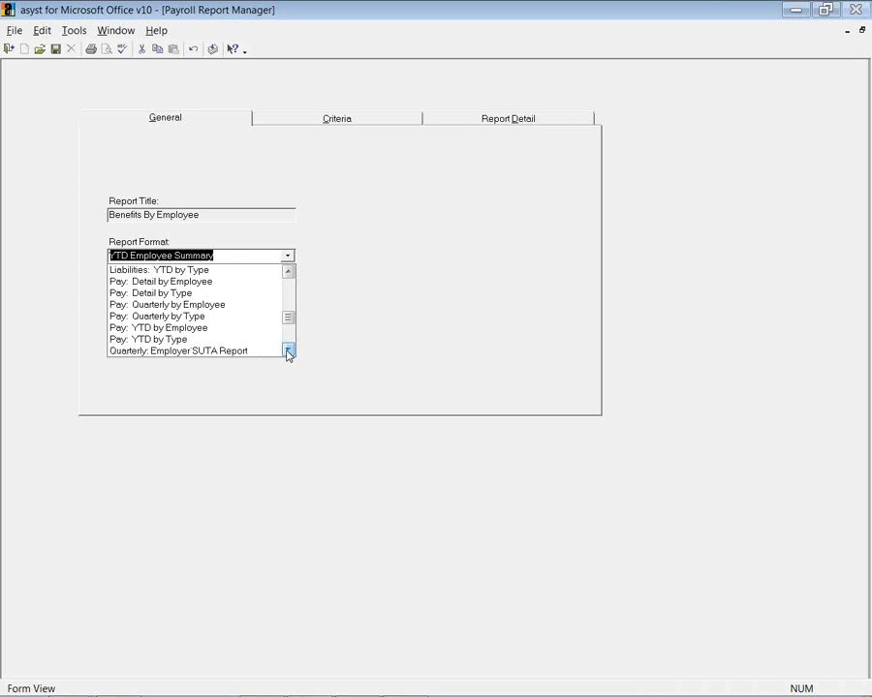
click(288, 351)
click(288, 350)
click(288, 351)
click(287, 351)
click(288, 351)
click(288, 350)
click(288, 351)
click(288, 350)
click(288, 350)
click(287, 351)
click(287, 350)
click(288, 351)
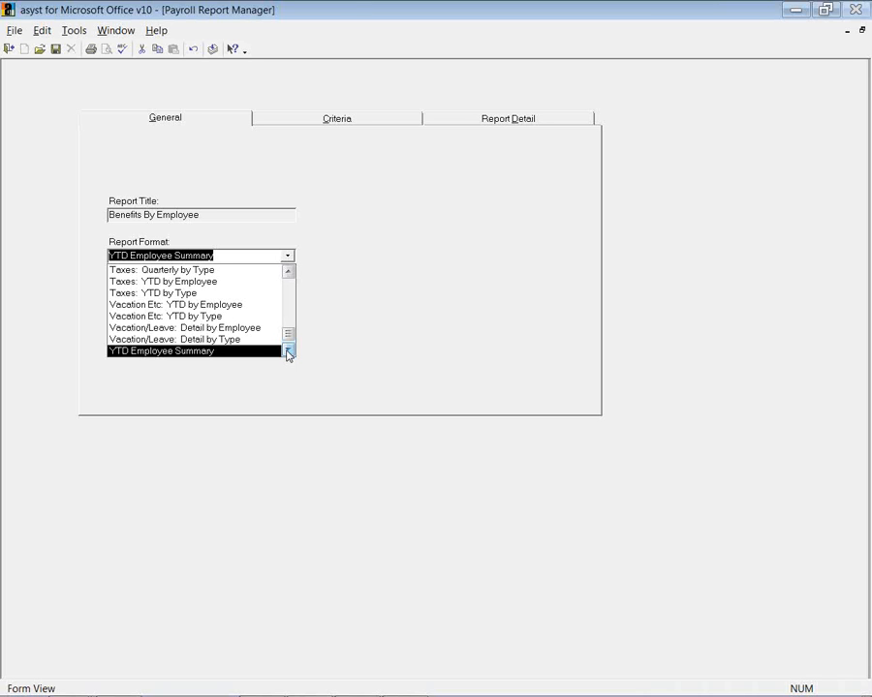
click(324, 119)
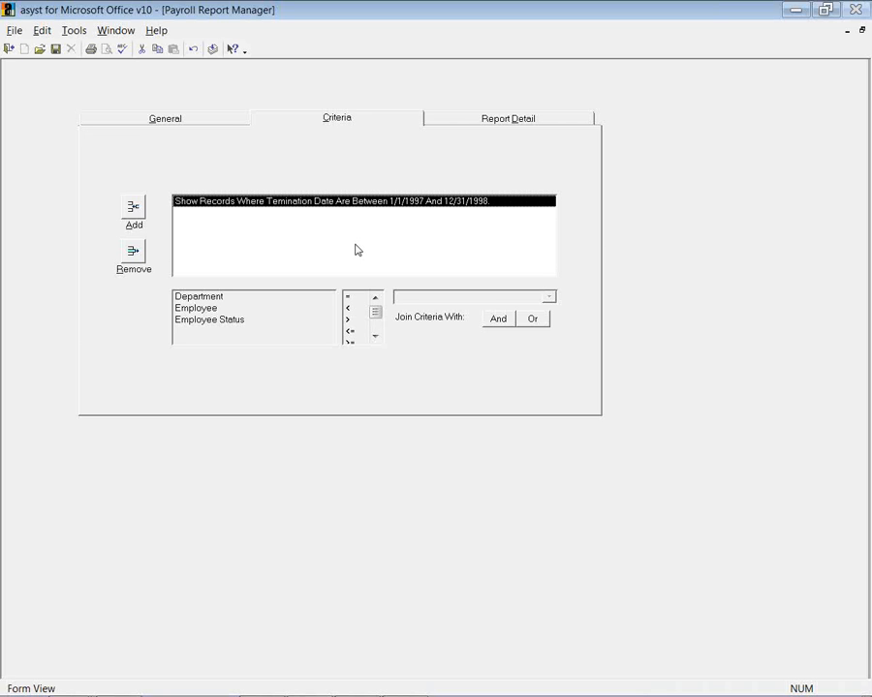
click(8, 49)
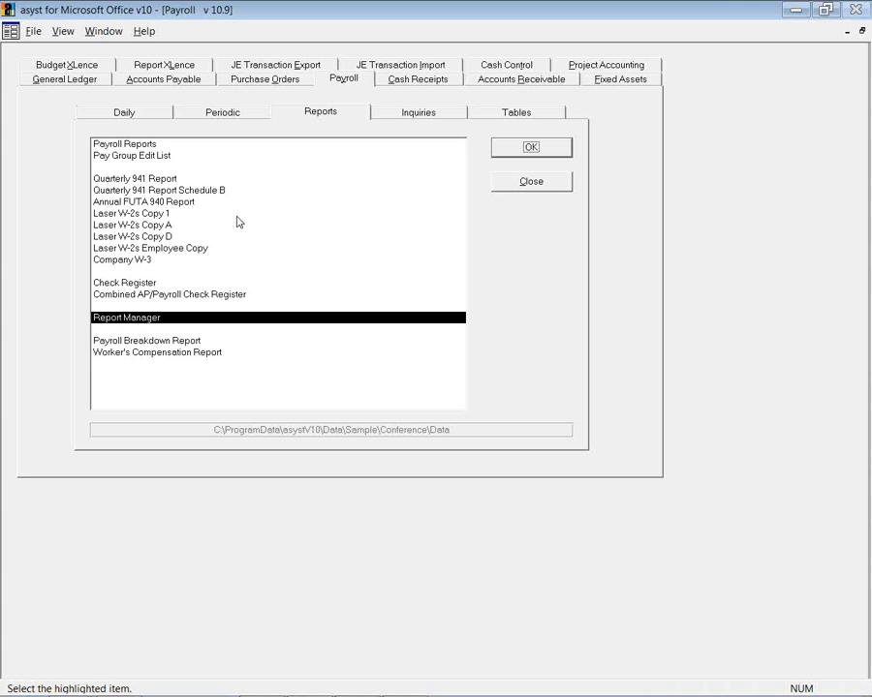
Open the Employee Balances inquiry, look up the active employees, and open the first employee in the results
click(434, 113)
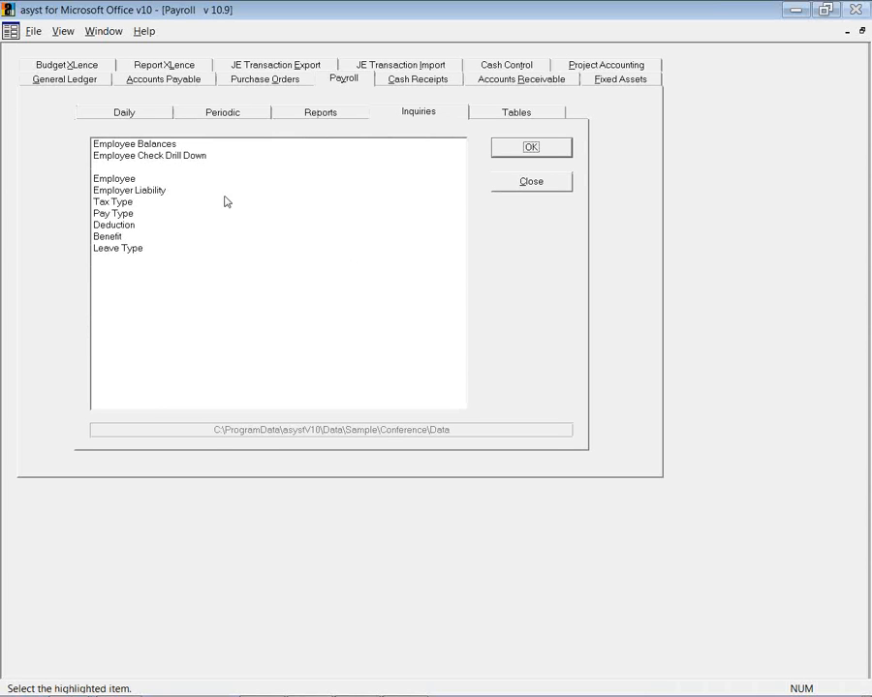
click(166, 144)
click(502, 149)
click(39, 48)
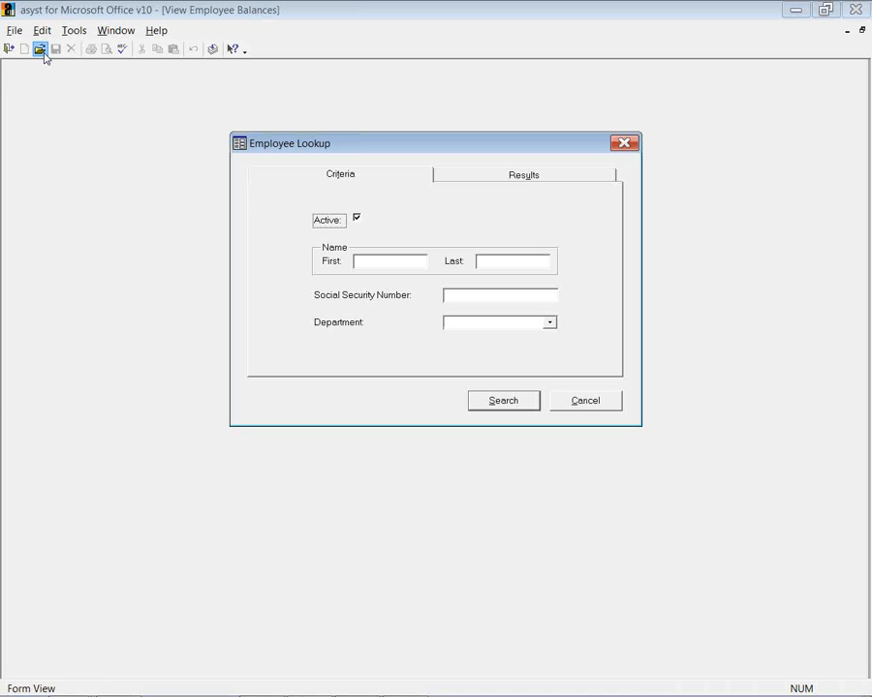
click(506, 403)
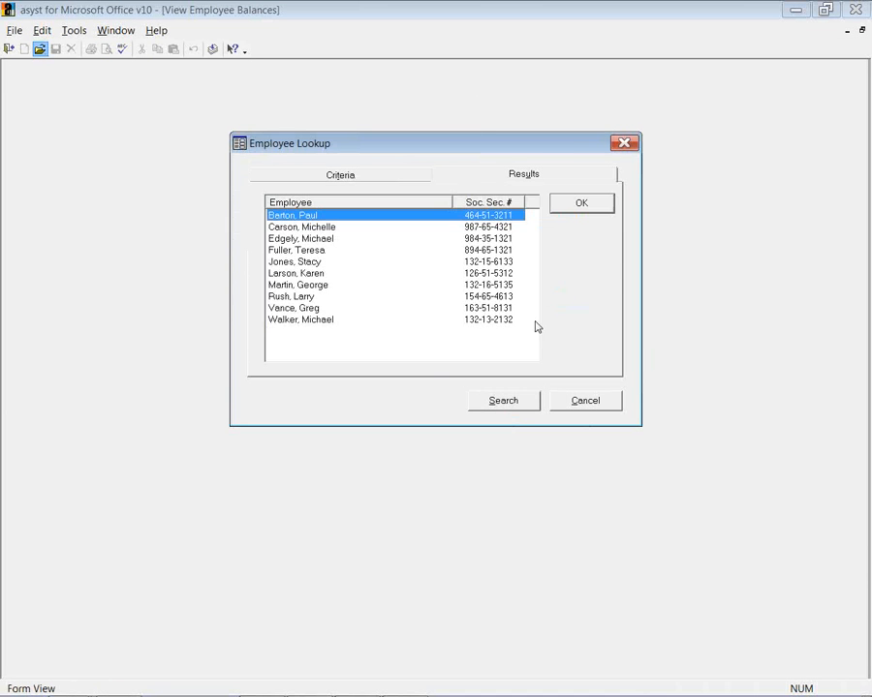
click(586, 208)
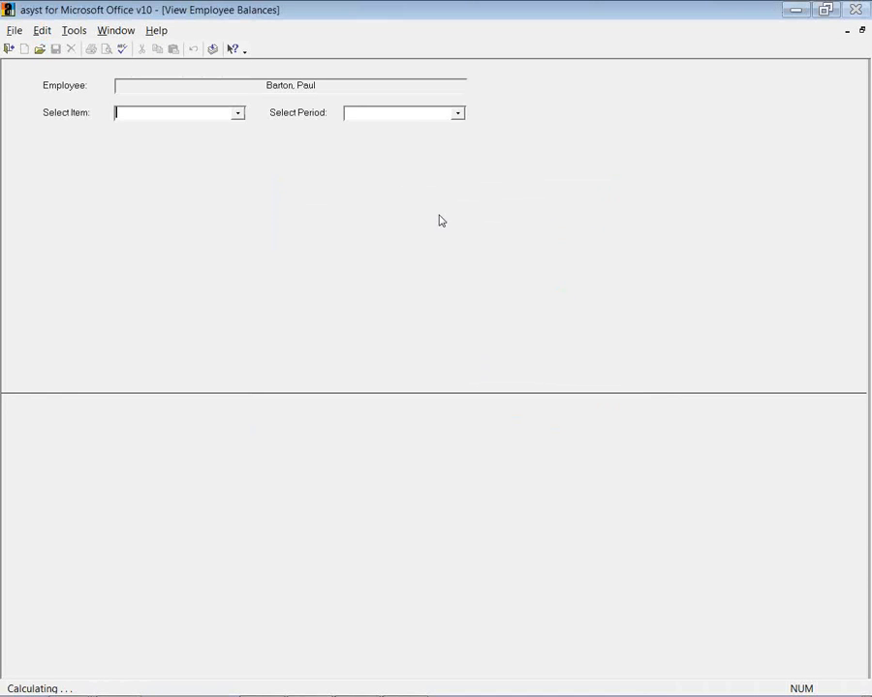
View the employee's Pay Types balances for the 1st Quarter and for Year-To-Date
click(237, 114)
click(235, 127)
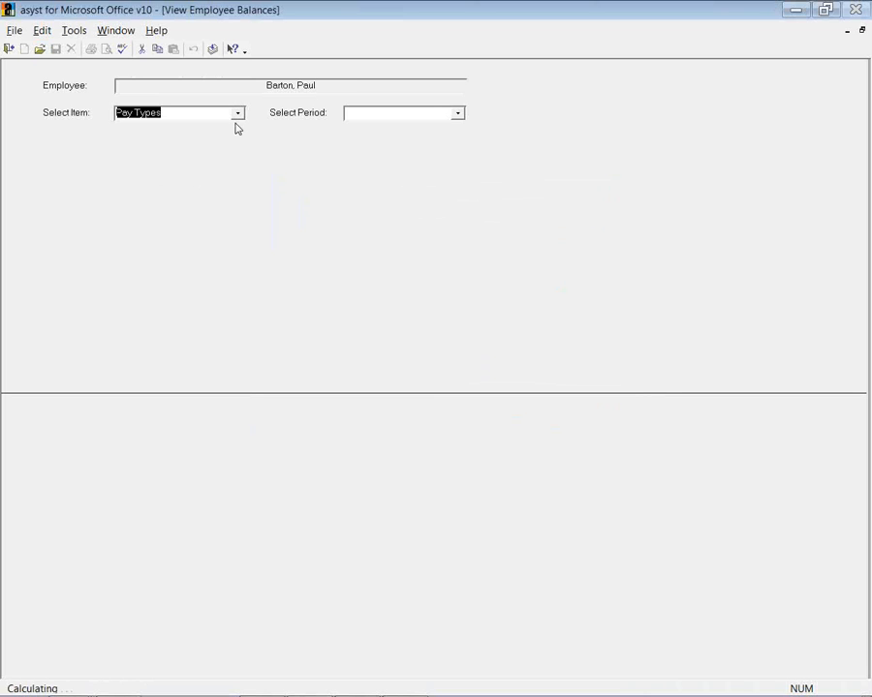
click(456, 115)
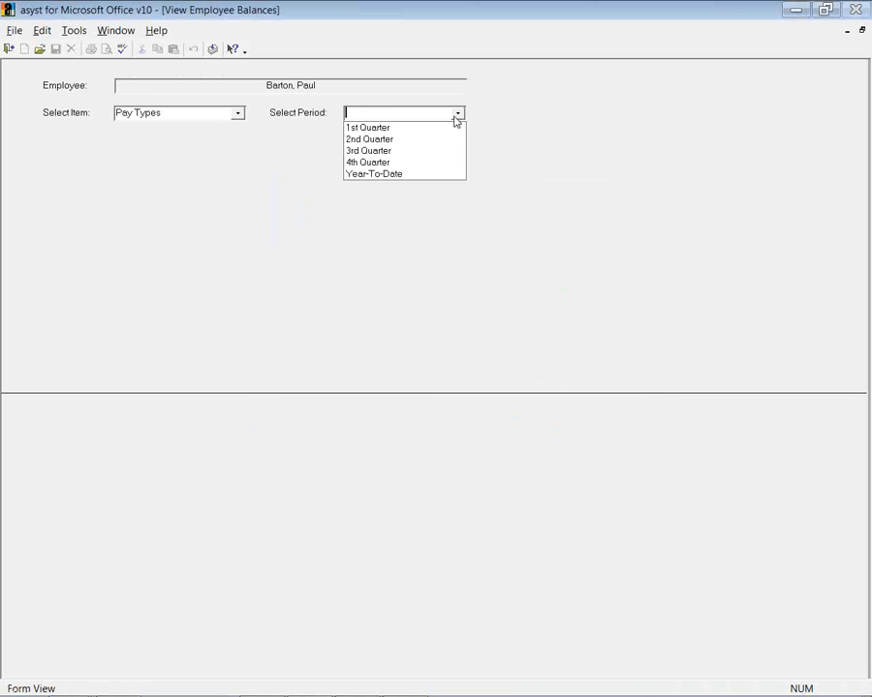
click(452, 133)
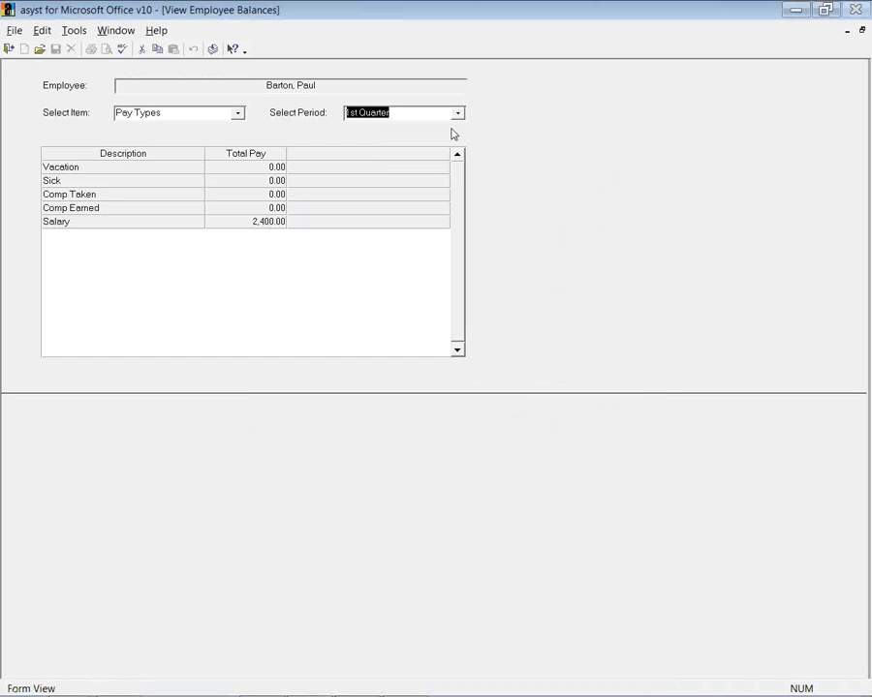
click(457, 113)
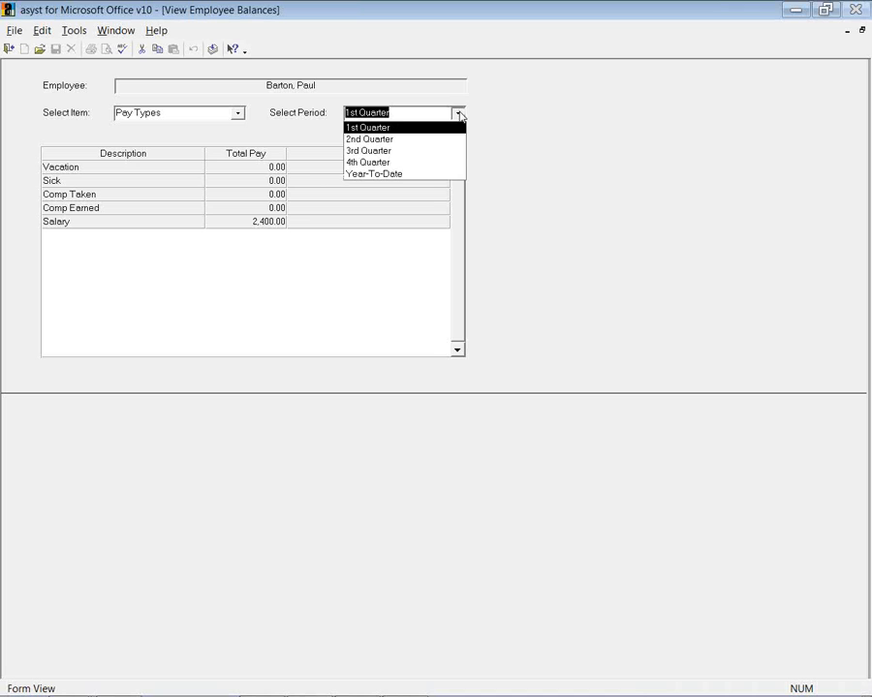
click(447, 175)
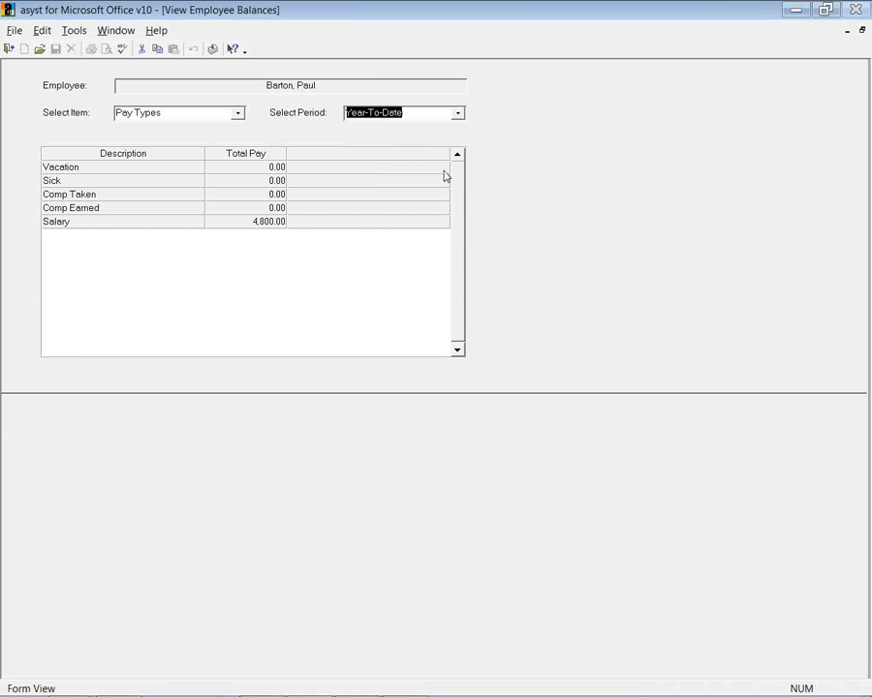
View the employee's year-to-date balances for Employee Taxes, Hours Worked and Leave Type
click(237, 113)
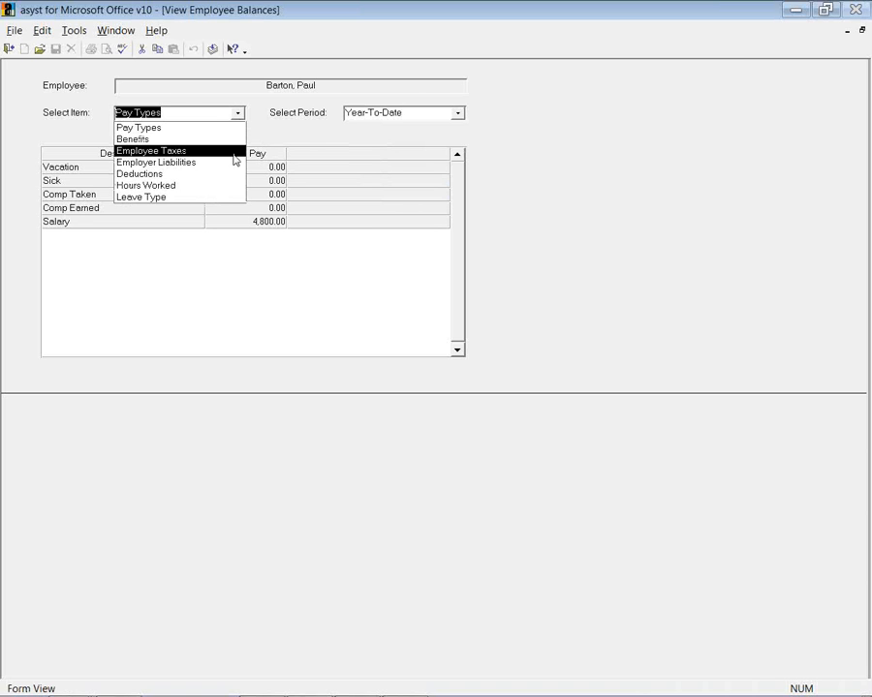
click(233, 155)
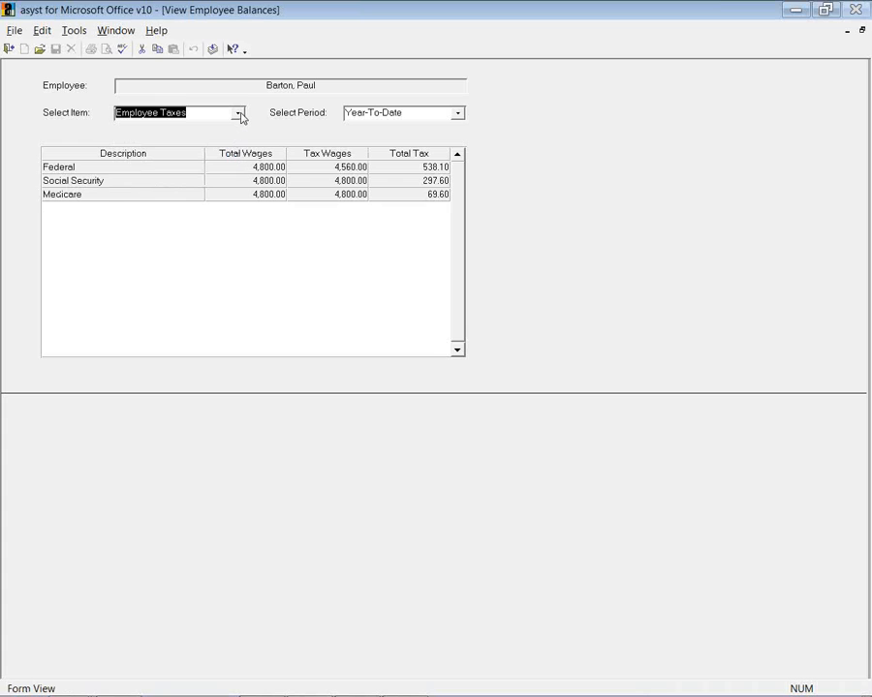
click(238, 113)
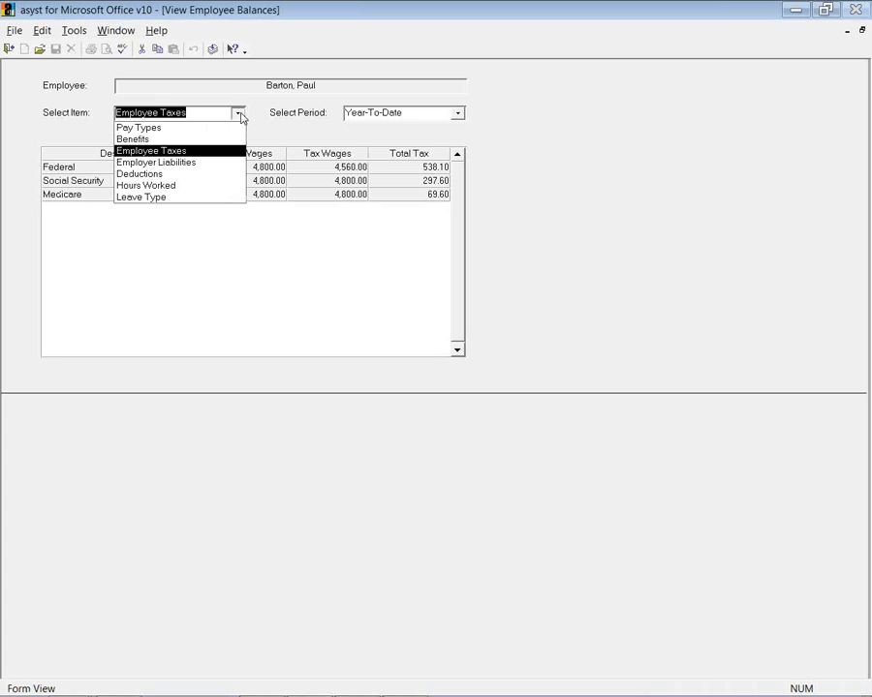
click(222, 185)
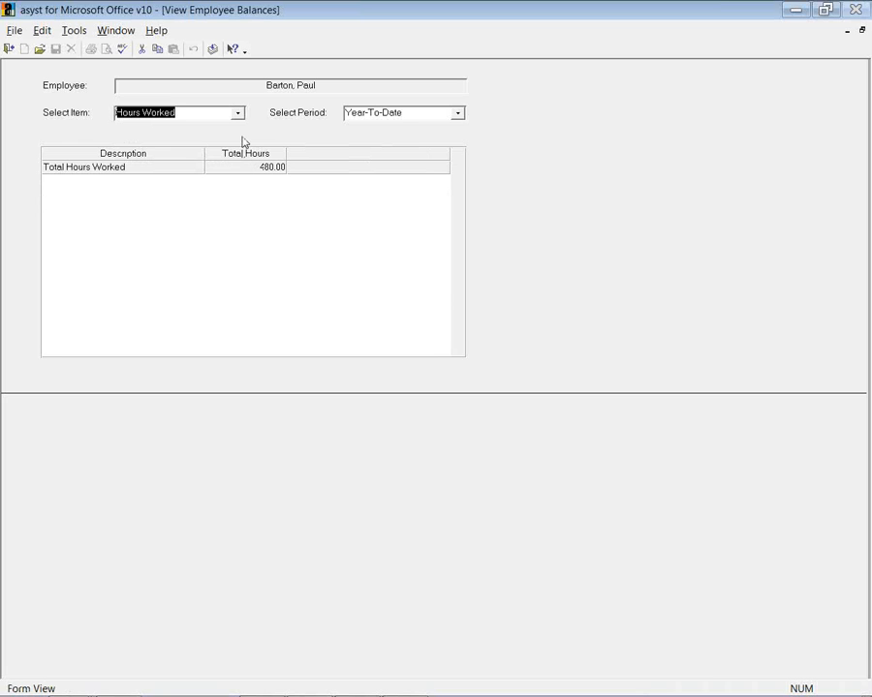
click(239, 115)
click(222, 197)
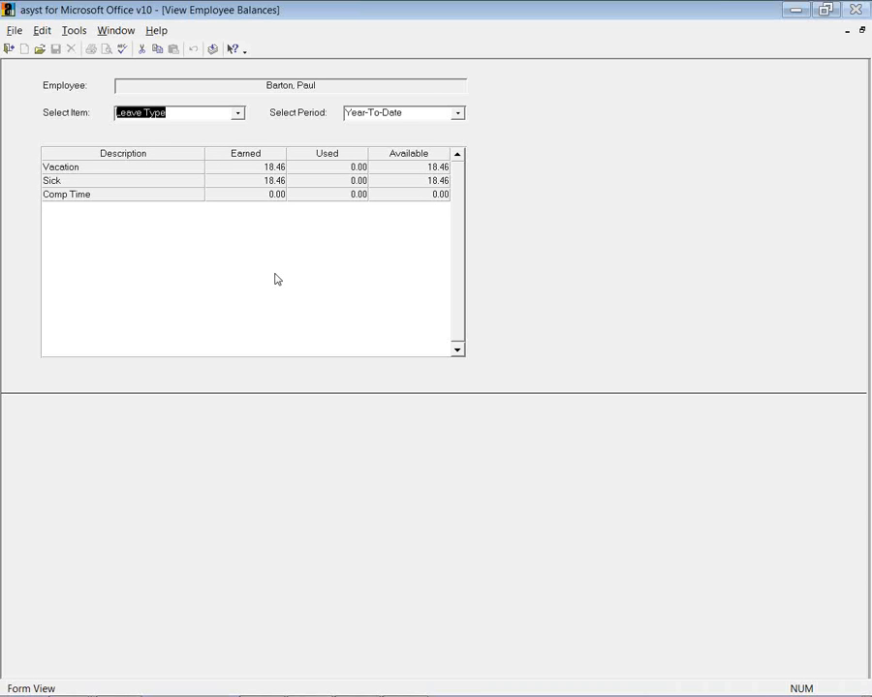
Open the Employee Check Drill Down inquiry, look up the active employees, and open the first employee's check list
click(9, 50)
click(151, 157)
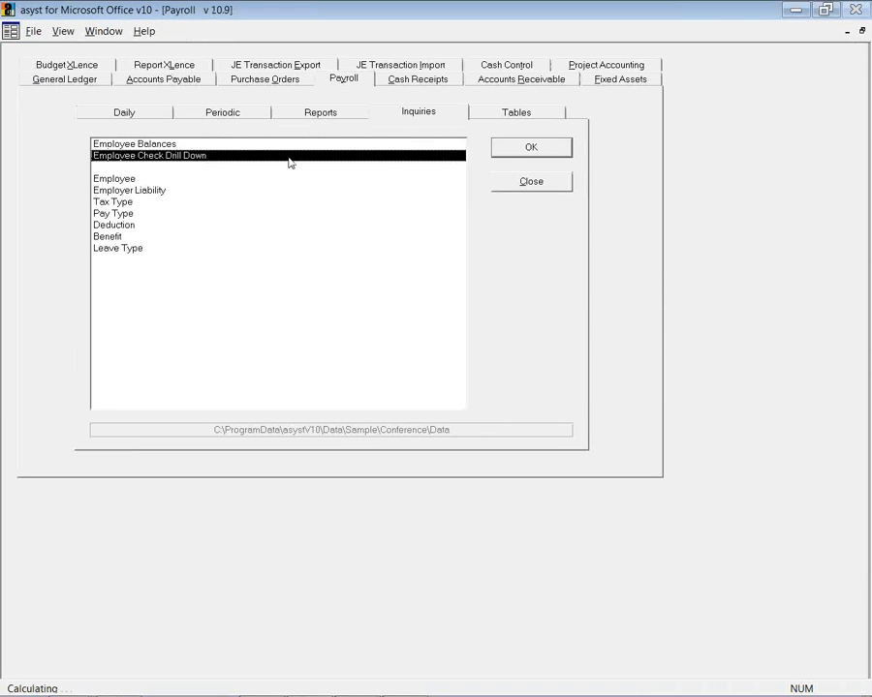
click(505, 153)
click(40, 50)
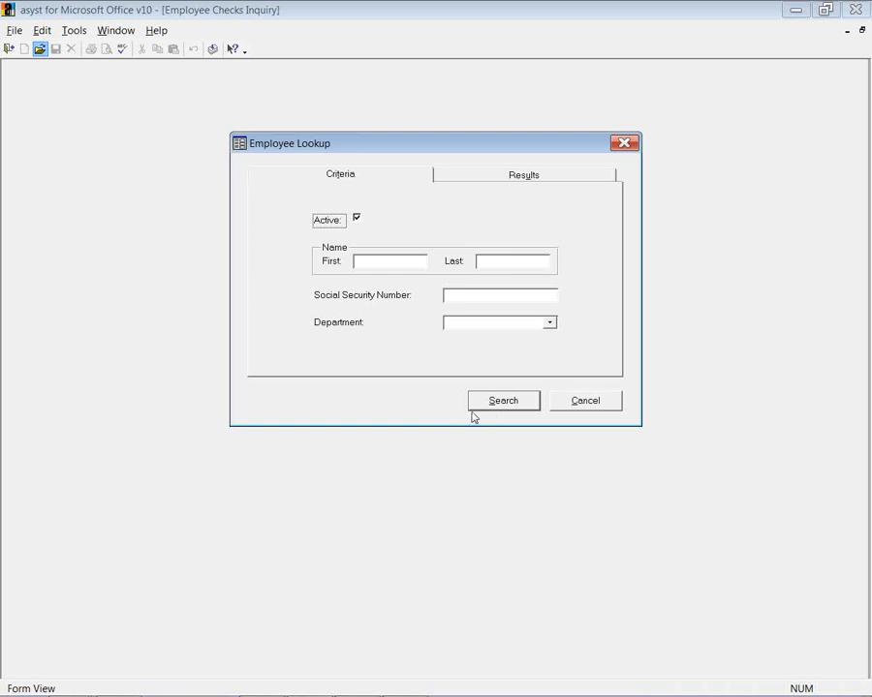
click(490, 409)
click(580, 202)
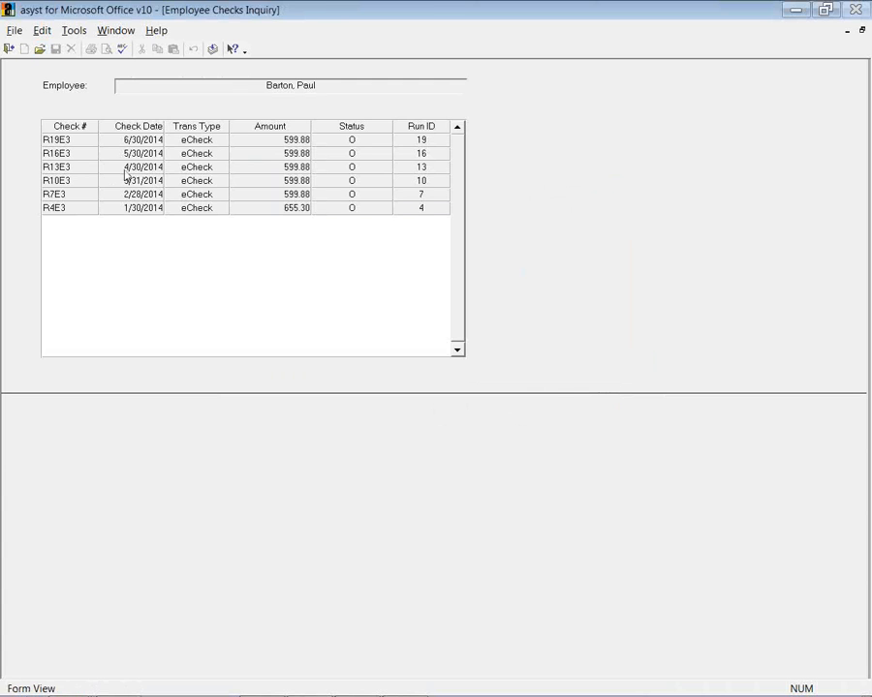
View the detail of the employee's check dated 4/30/2014, and exit the check inquiry
click(125, 167)
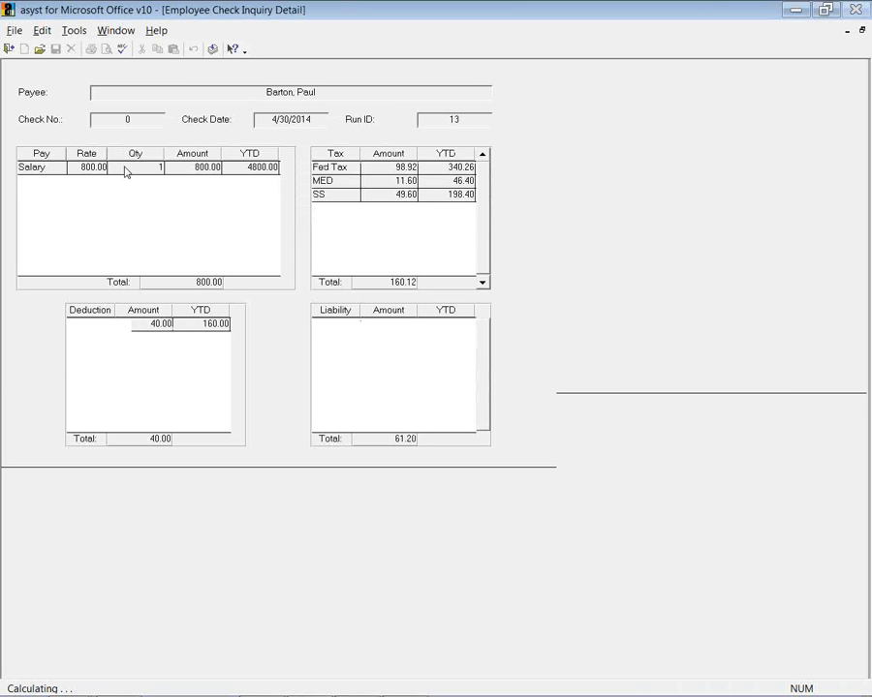
click(9, 48)
click(9, 48)
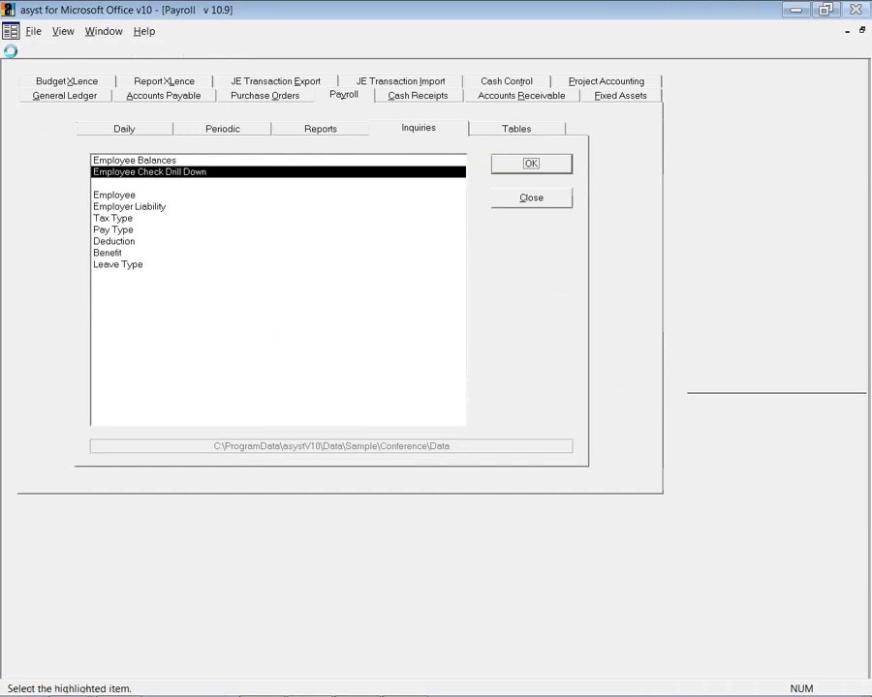
Open the Employee setup inquiry and view the pay setup of the first employee in the list
double_click(122, 182)
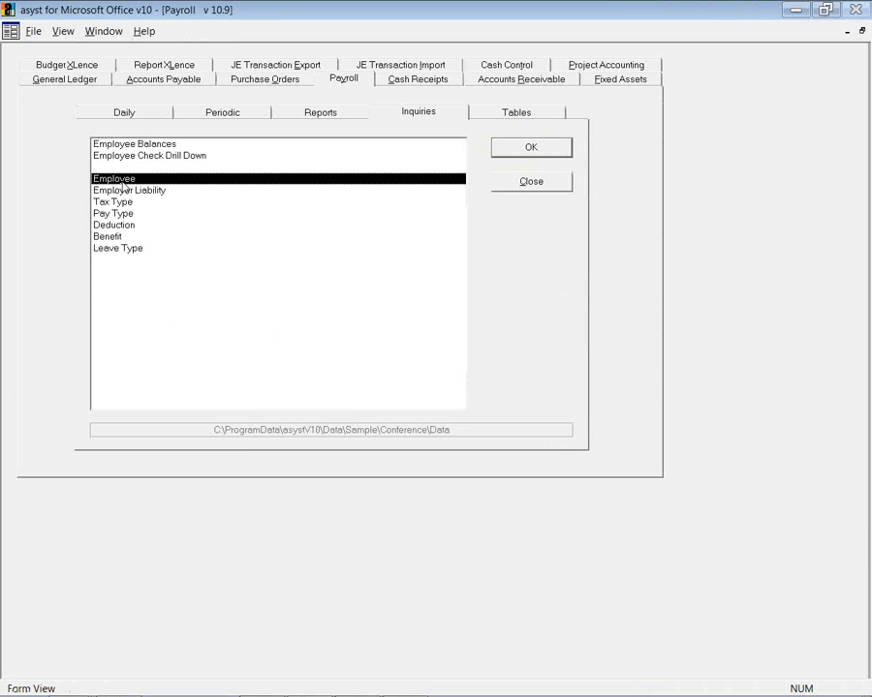
click(528, 150)
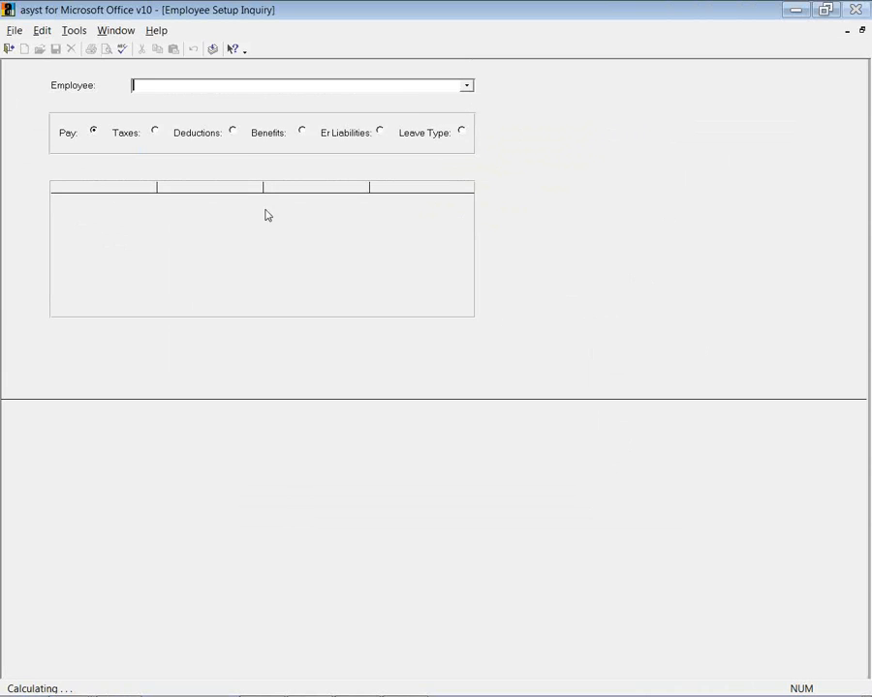
click(466, 86)
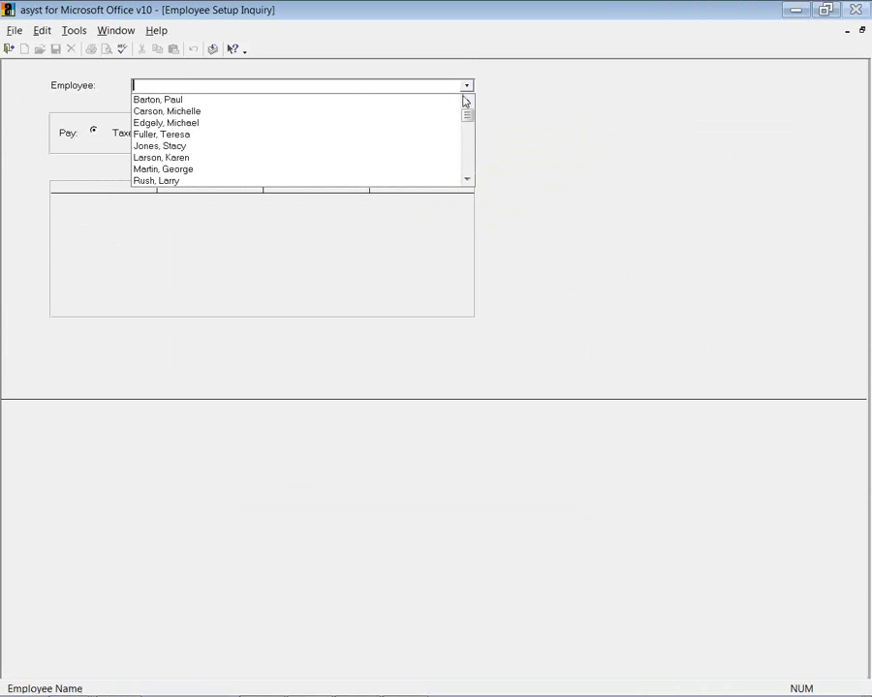
key(Down)
key(Return)
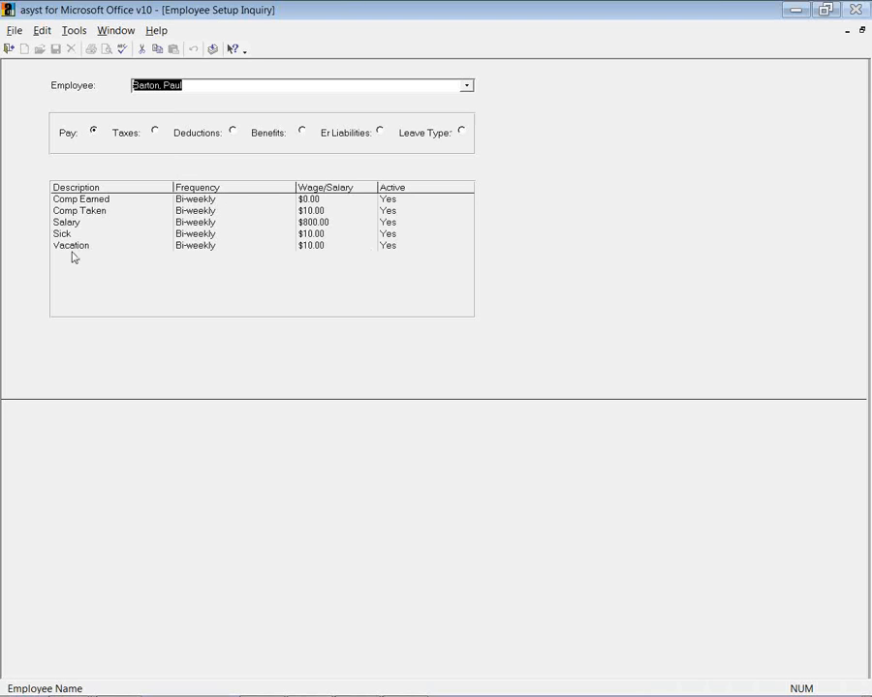
View the employee's Taxes, Deductions, Benefits, Er Liabilities and Leave Type setup, and exit the inquiry
click(156, 132)
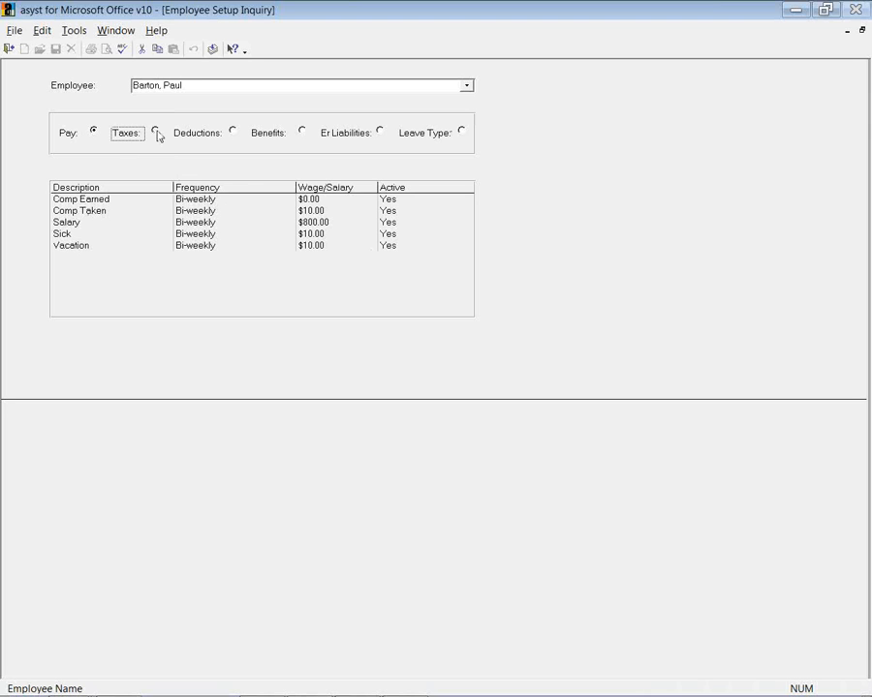
click(233, 134)
click(303, 132)
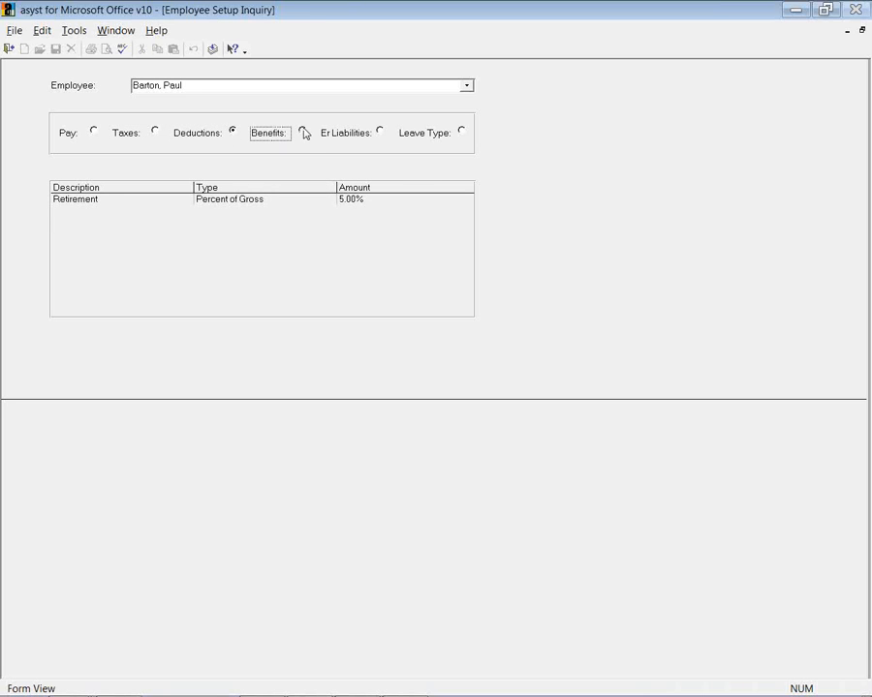
click(379, 134)
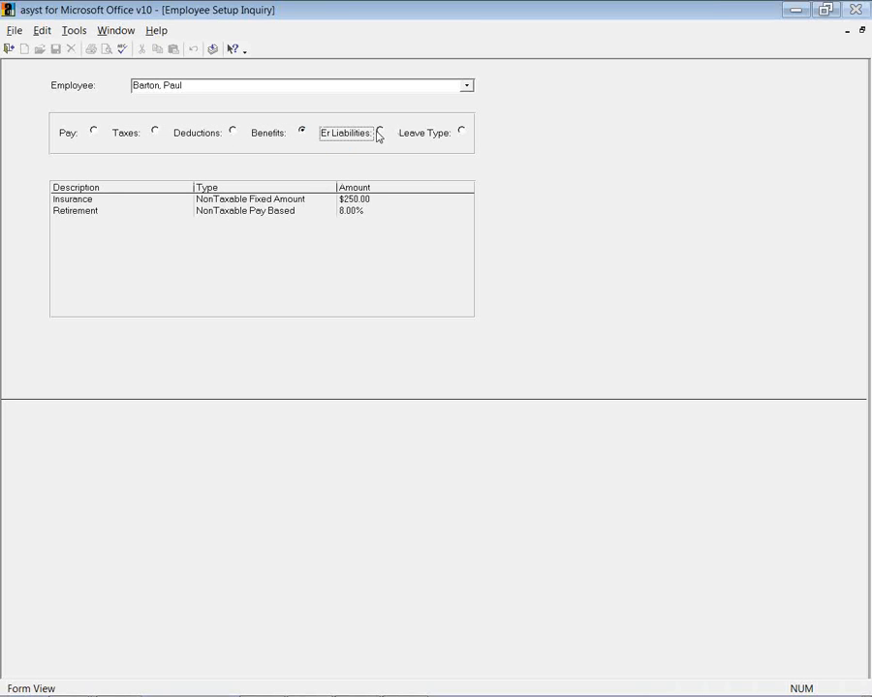
click(463, 133)
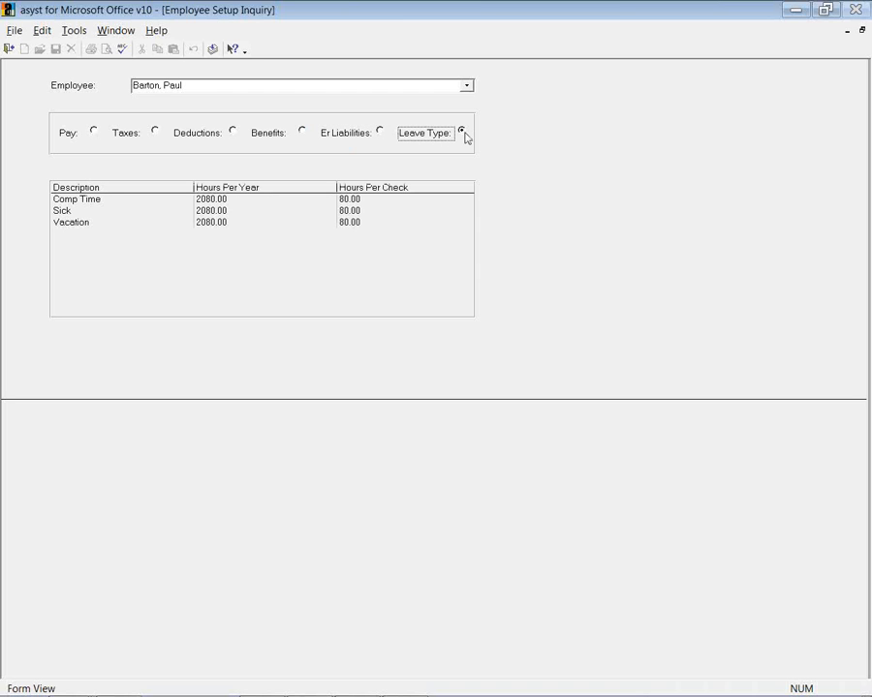
click(9, 48)
Use the Pay Type inquiry to list the employees set up with Overtime pay, and exit it
click(101, 190)
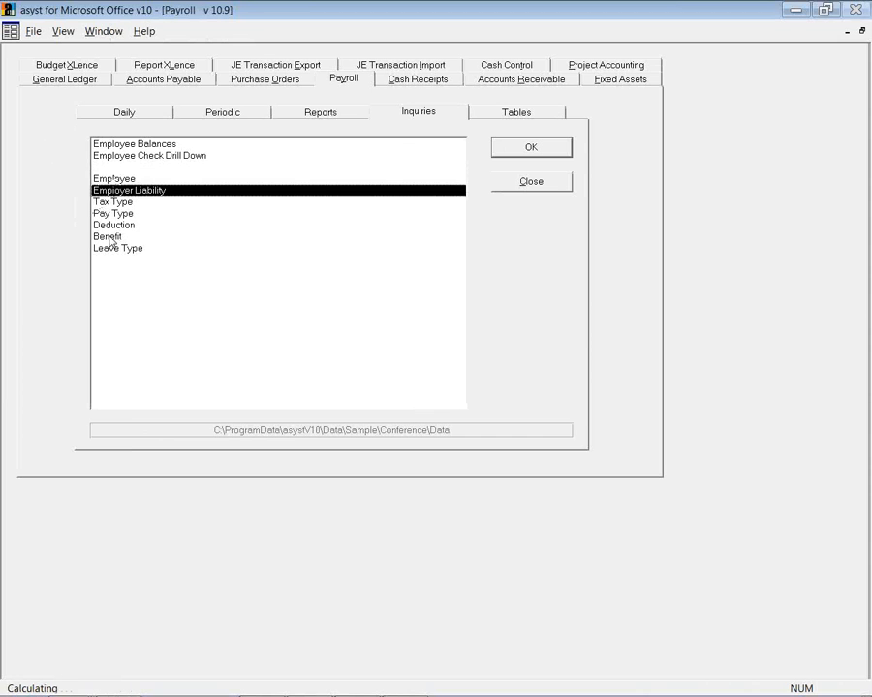
click(118, 249)
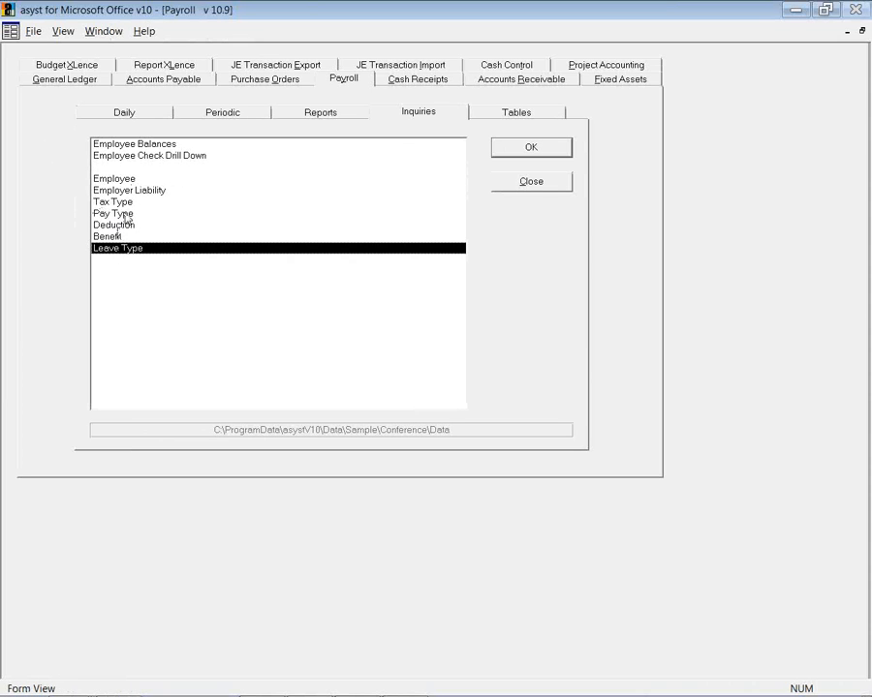
click(123, 214)
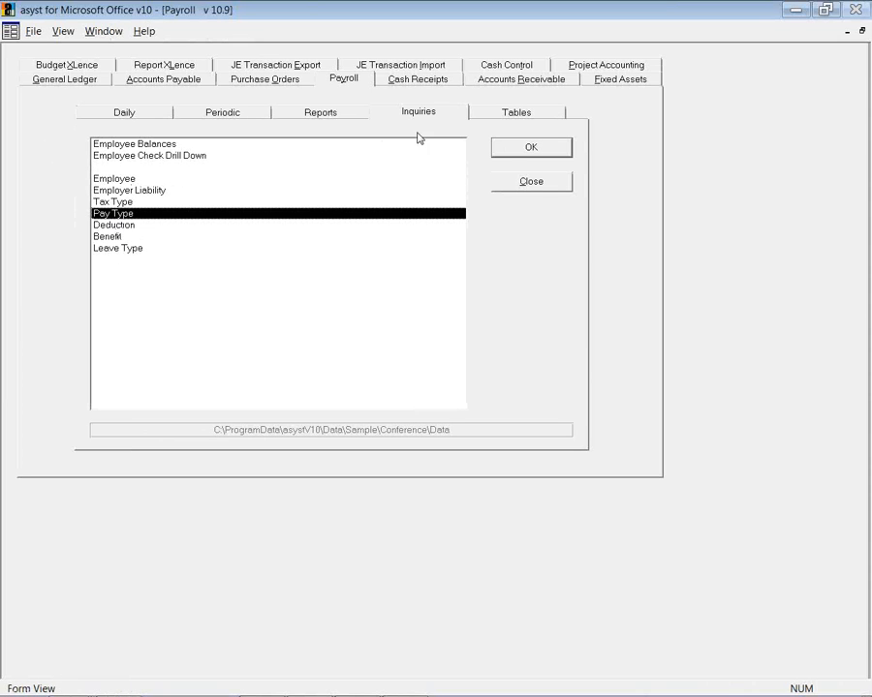
click(519, 154)
click(360, 79)
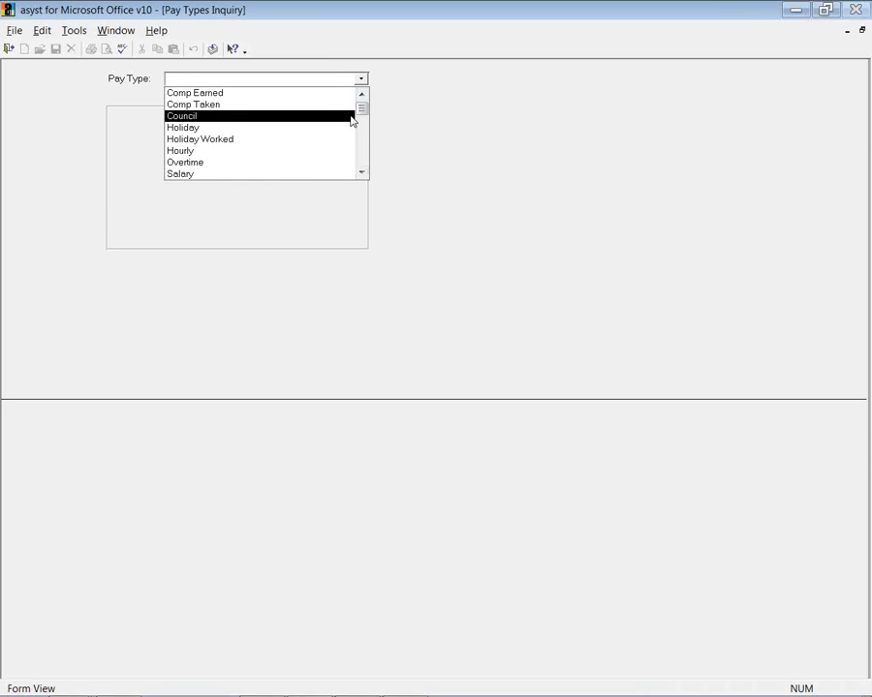
click(343, 166)
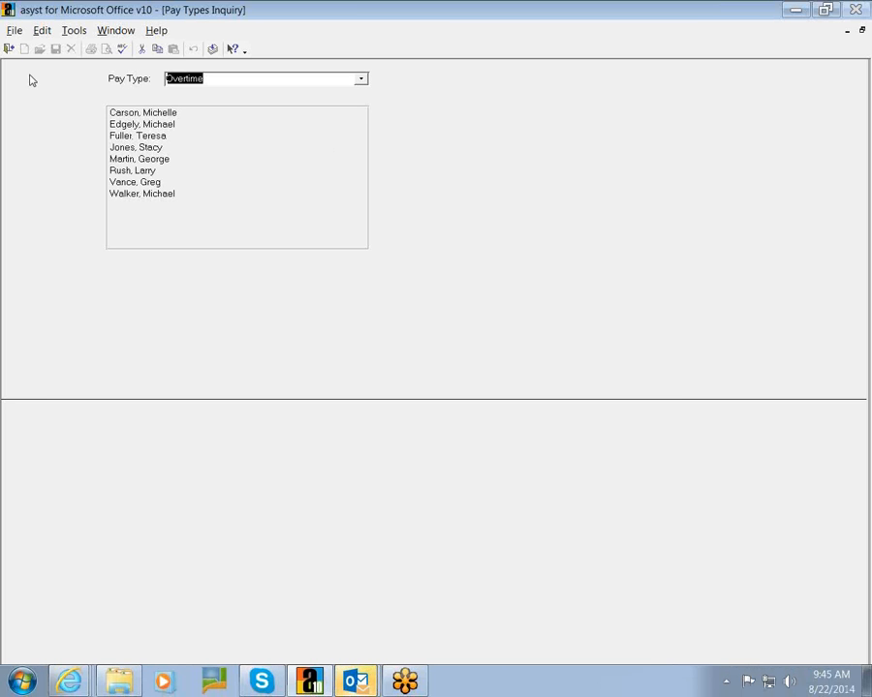
click(9, 48)
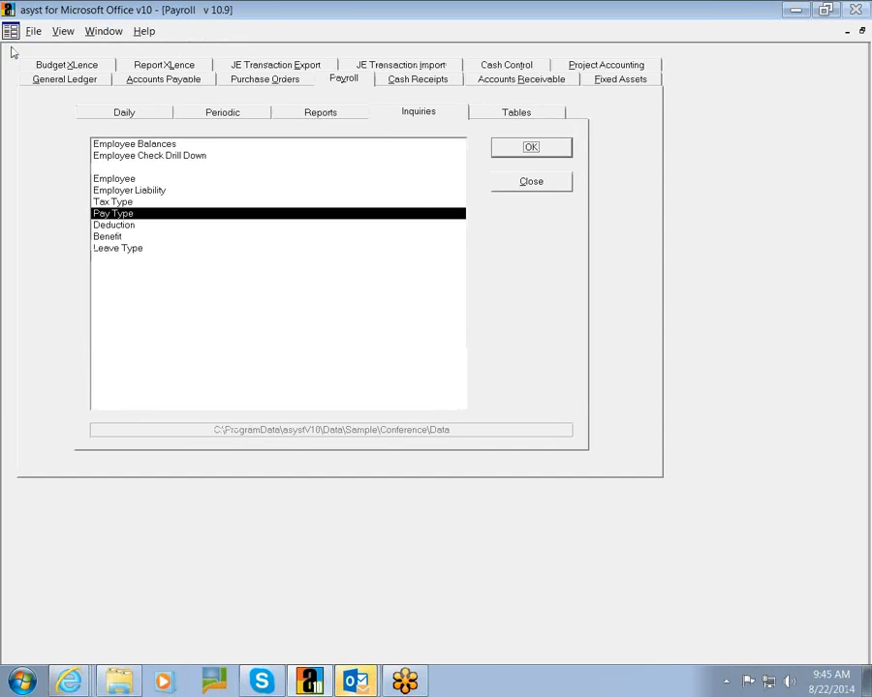
Open Organization Setup from the payroll tables and review its Yes/No Options, User-Defined and General settings
click(472, 118)
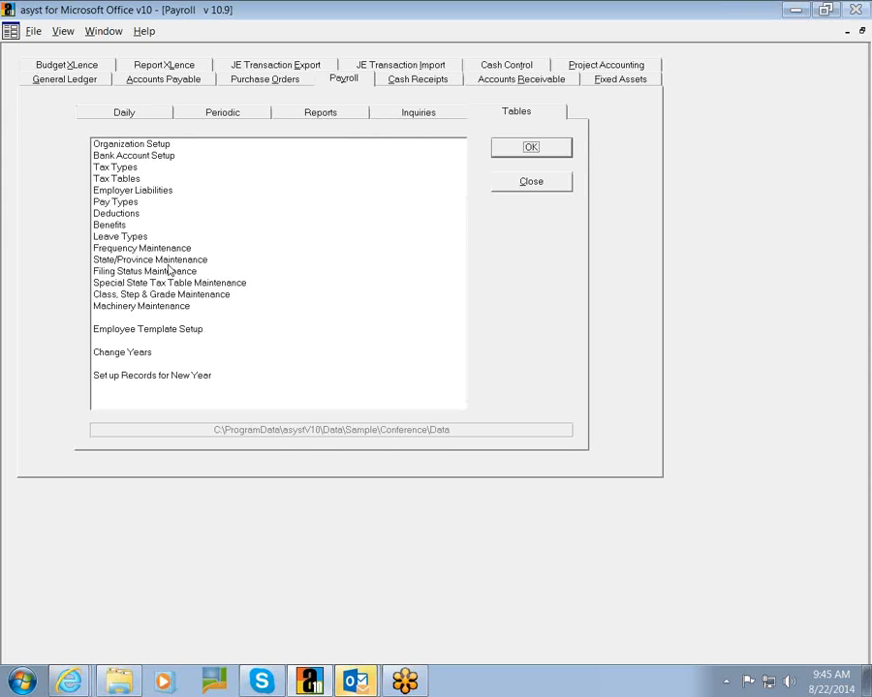
click(167, 144)
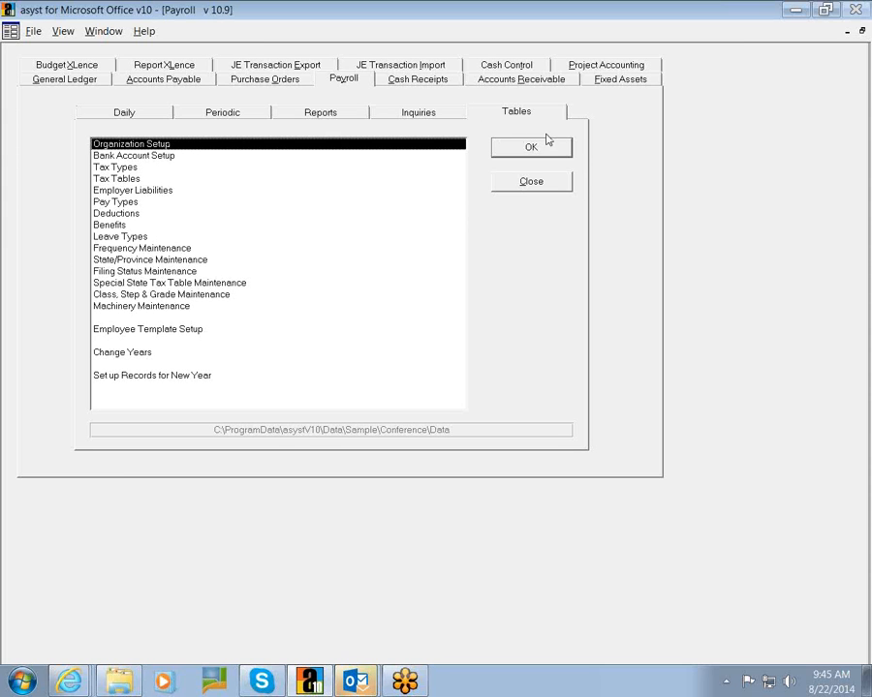
click(559, 153)
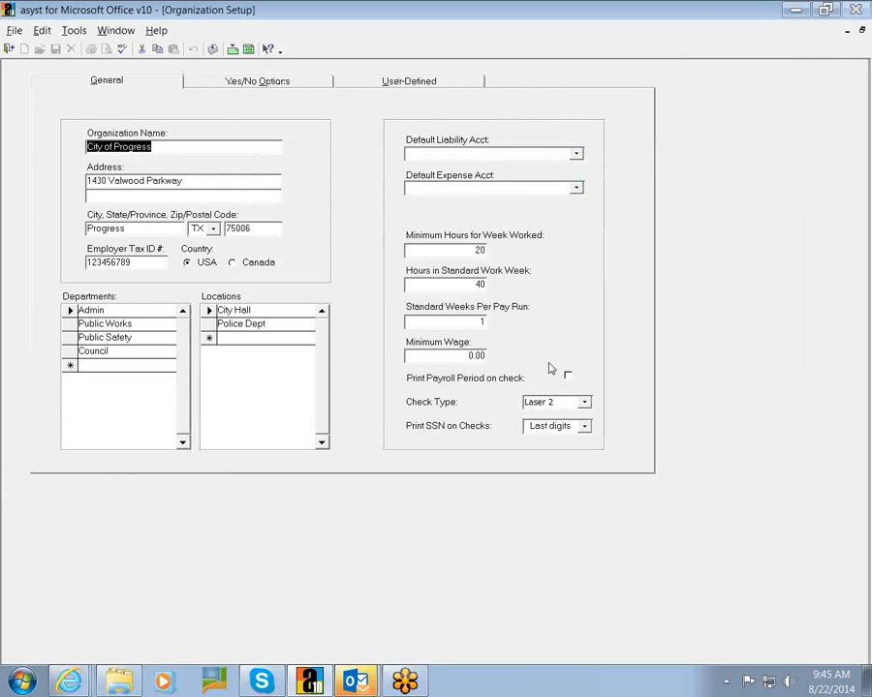
click(275, 84)
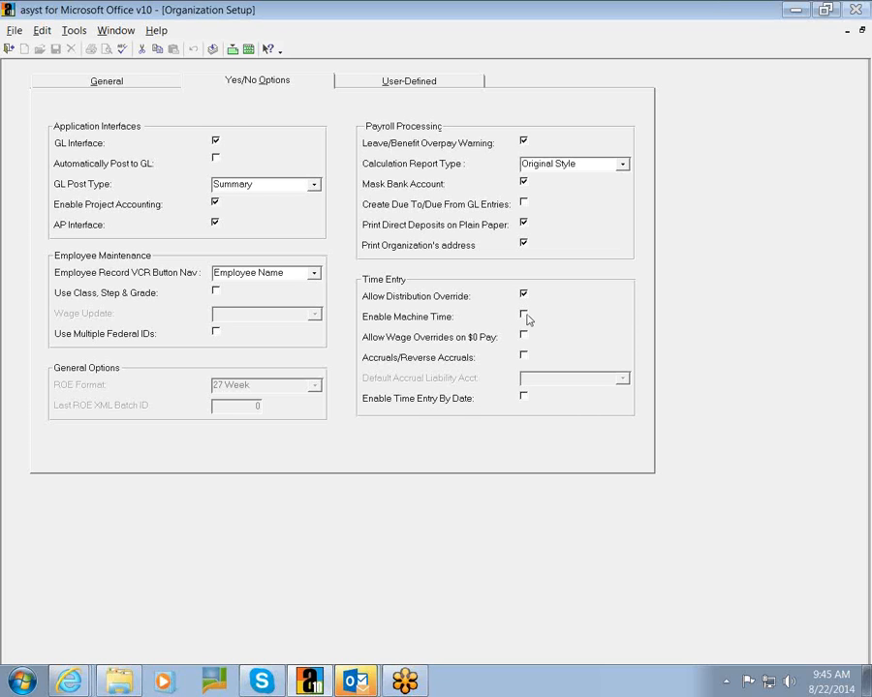
click(358, 82)
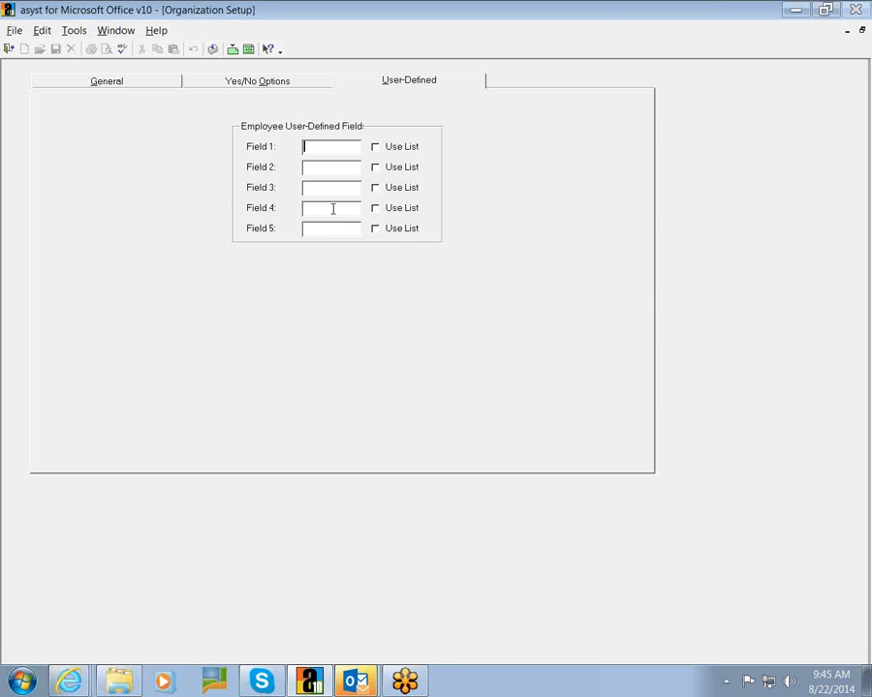
click(145, 83)
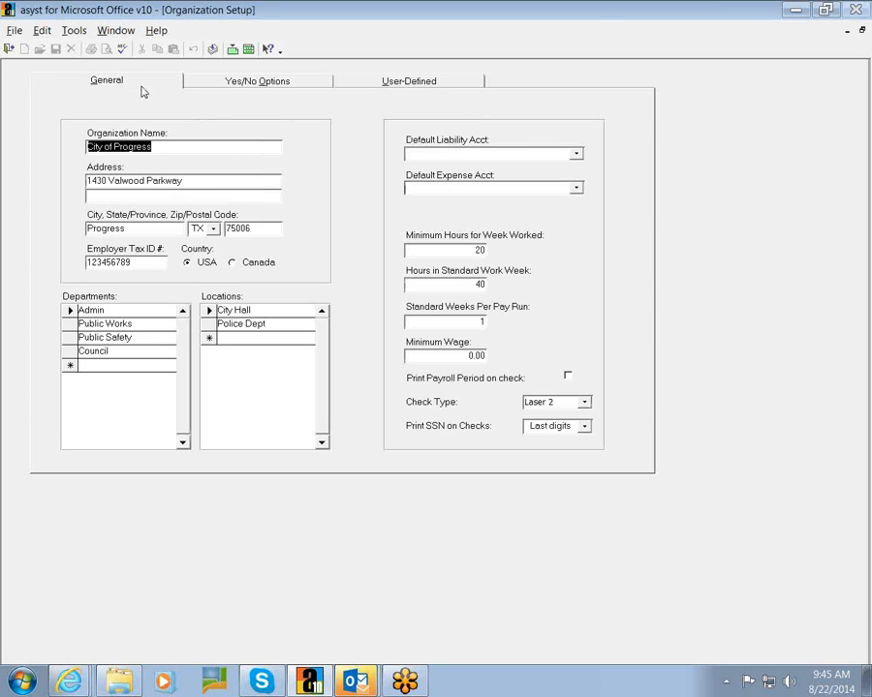
Exit Organization Setup and return to the list of Daily payroll tasks
click(7, 48)
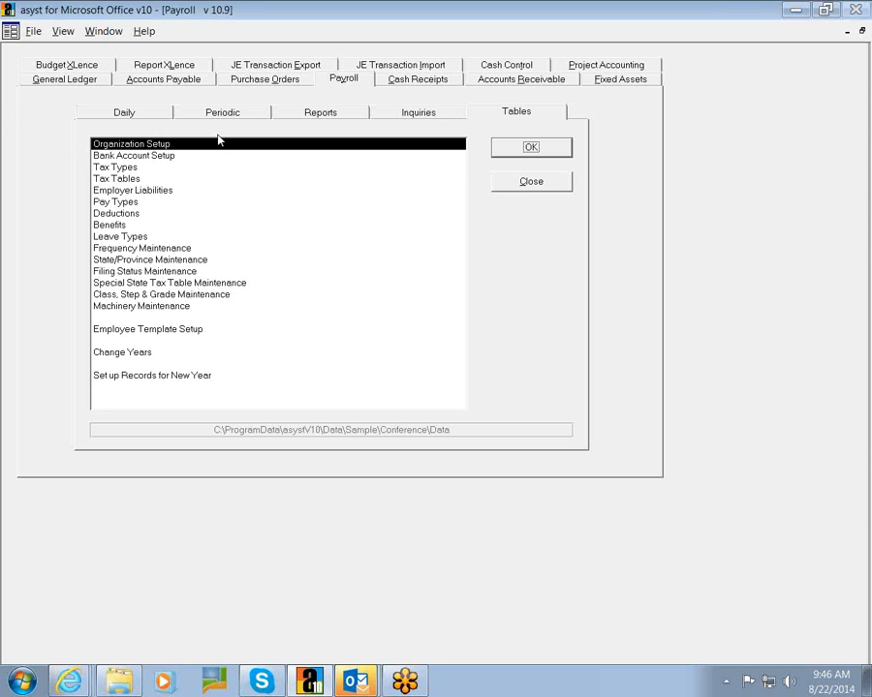
click(137, 113)
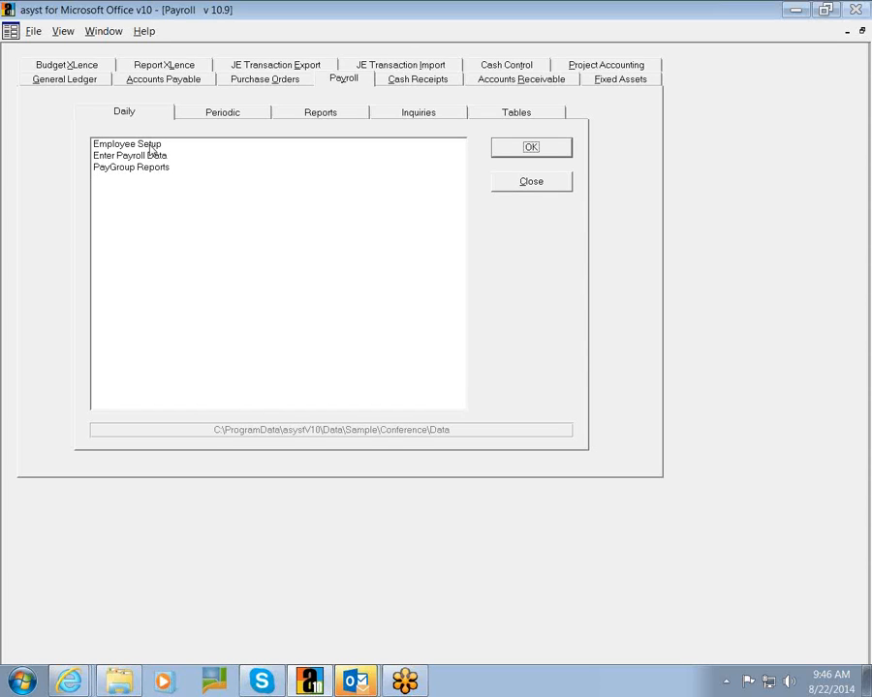
click(856, 30)
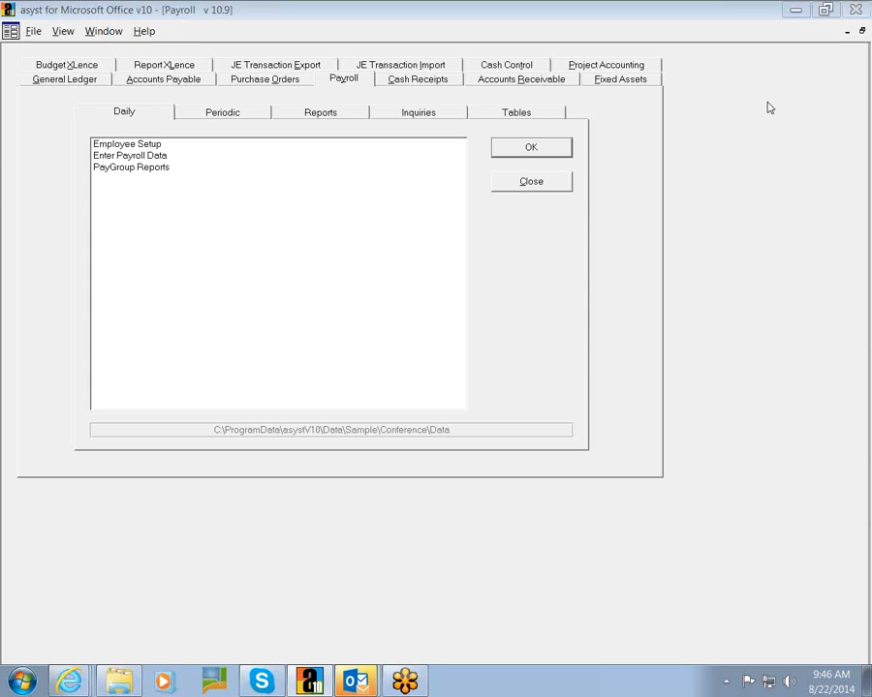